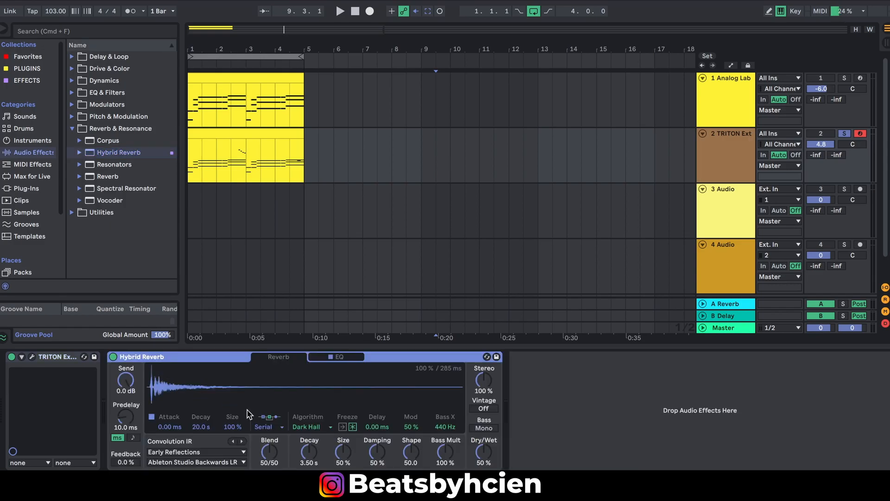
Step: Play the loop while lowering the Hybrid Reverb's Dry/Wet to 0.0 % and raising it again on the TRITON track
{"action": "left_click", "coordinate": [356, 12]}
{"action": "key", "text": "space"}
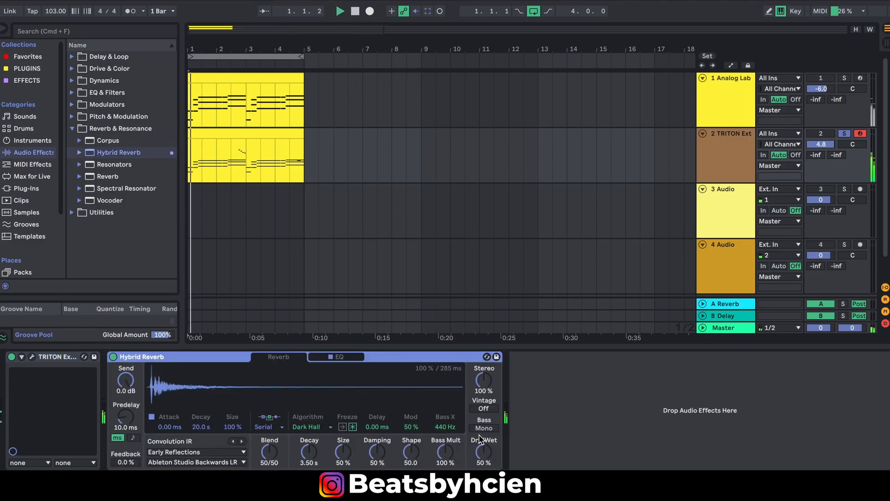
{"action": "left_click_drag", "start_coordinate": [484, 452], "coordinate": [484, 475]}
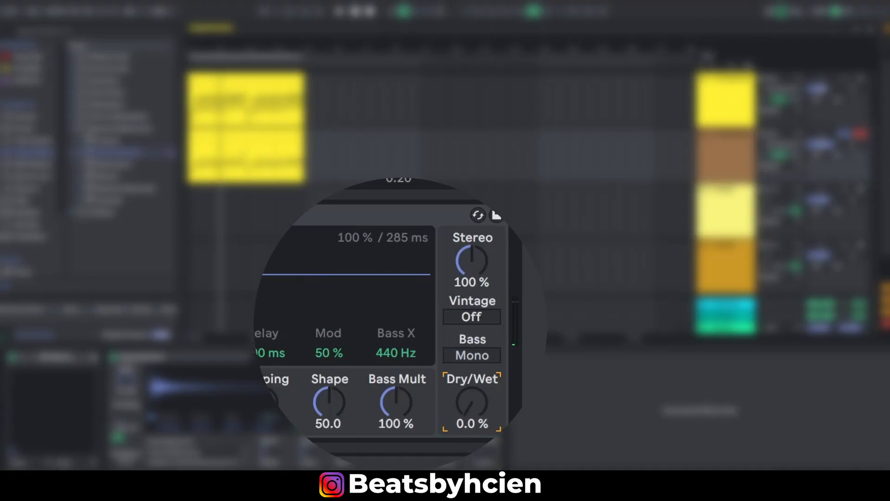
{"action": "key", "text": "space"}
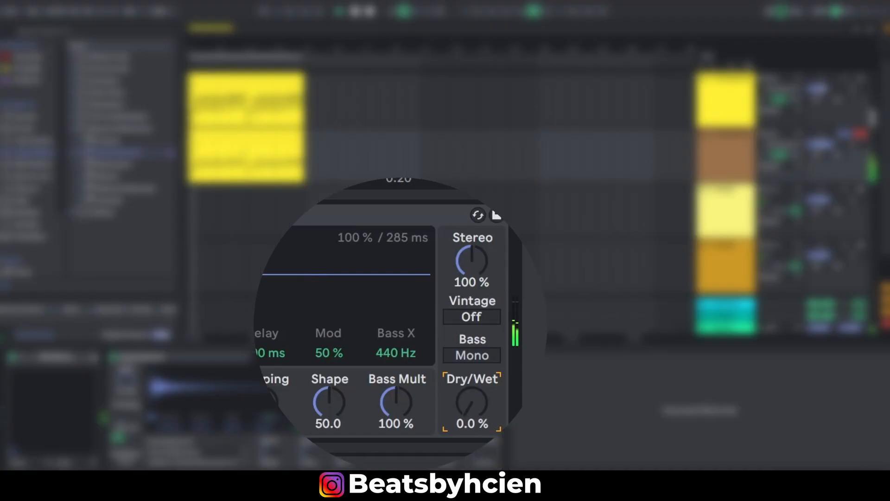
{"action": "mouse_move", "coordinate": [484, 452]}
{"action": "left_mouse_down"}
{"action": "mouse_move", "coordinate": [484, 406]}
{"action": "mouse_move", "coordinate": [483, 440]}
{"action": "left_mouse_up"}
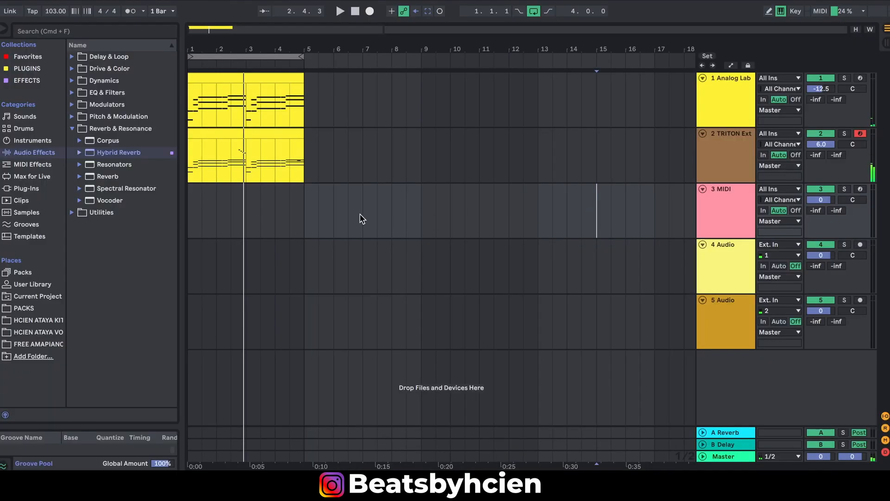
Step: Load a Drum Rack instrument onto the empty MIDI track 3
{"action": "left_click_drag", "start_coordinate": [293, 244], "coordinate": [163, 65]}
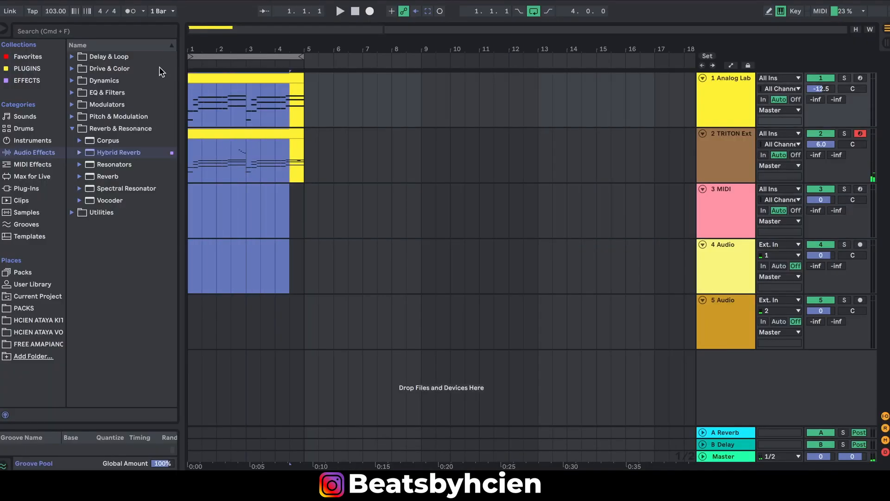
{"action": "left_click", "coordinate": [33, 141]}
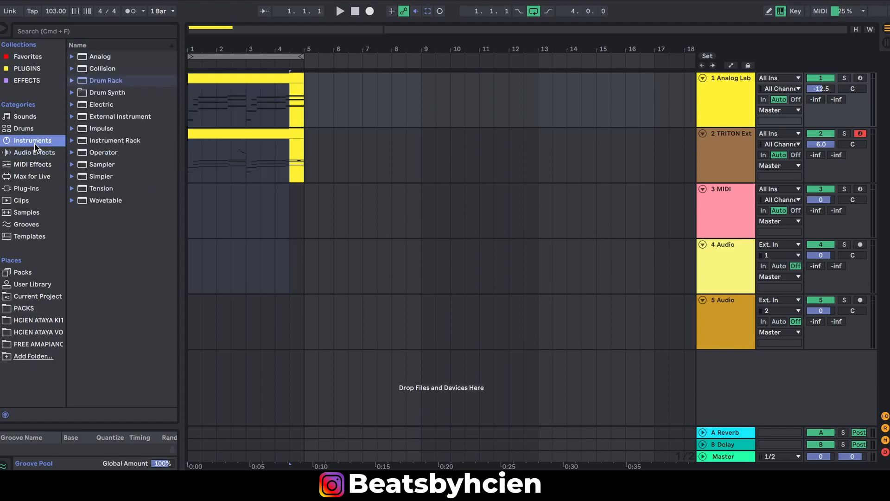
{"action": "left_click", "coordinate": [366, 221]}
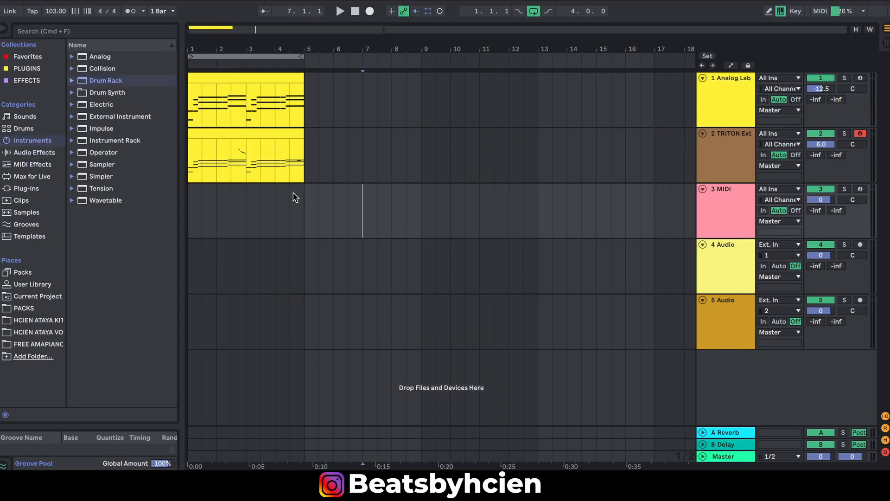
{"action": "left_click", "coordinate": [96, 82]}
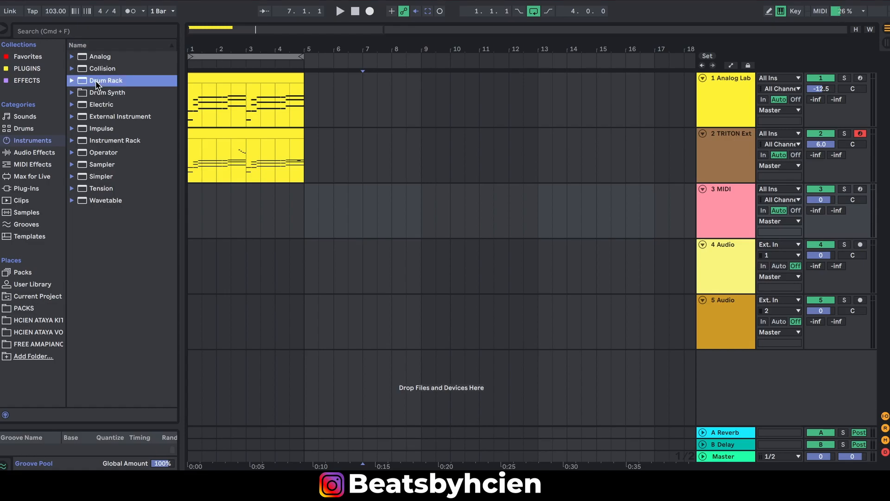
{"action": "left_click_drag", "start_coordinate": [97, 83], "coordinate": [302, 222]}
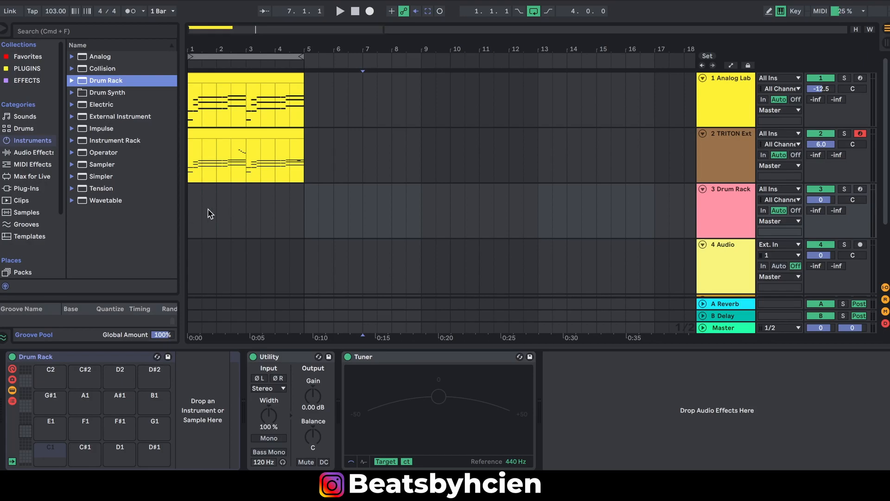
Step: Create an empty four-bar MIDI clip on the Drum Rack track from bar 1 to bar 5
{"action": "left_click_drag", "start_coordinate": [190, 210], "coordinate": [298, 213]}
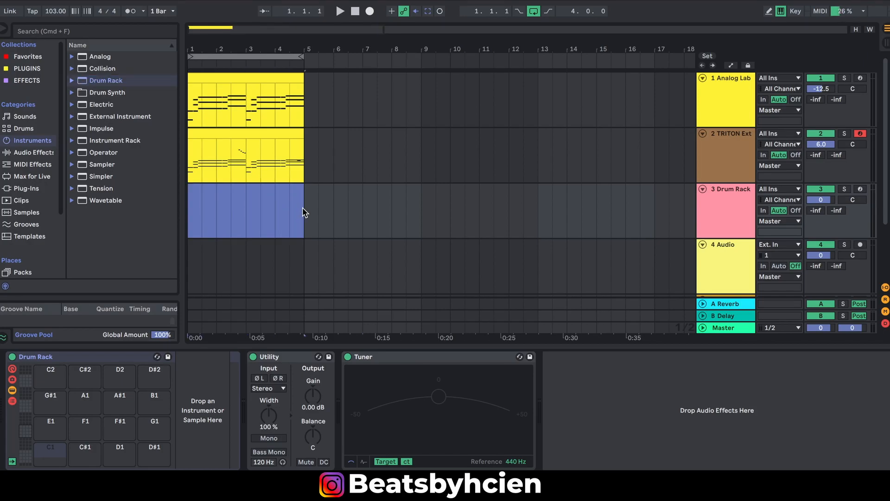
{"action": "key", "text": "super+shift+m"}
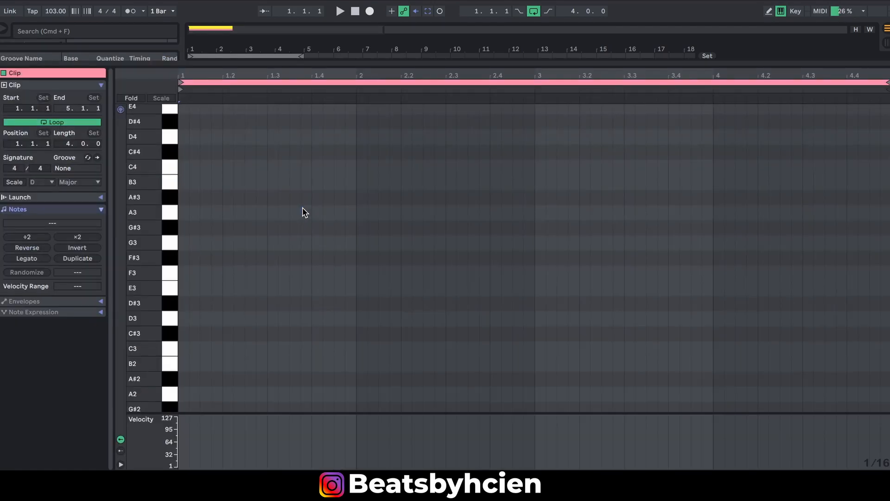
{"action": "key", "text": "super+alt+l"}
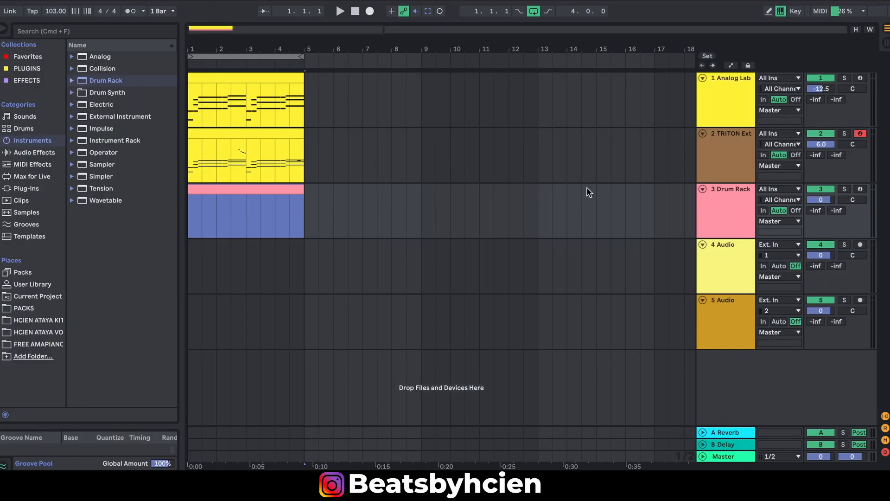
Step: Show the Drum Rack track's devices and arm the track for recording
{"action": "double_click", "coordinate": [737, 215]}
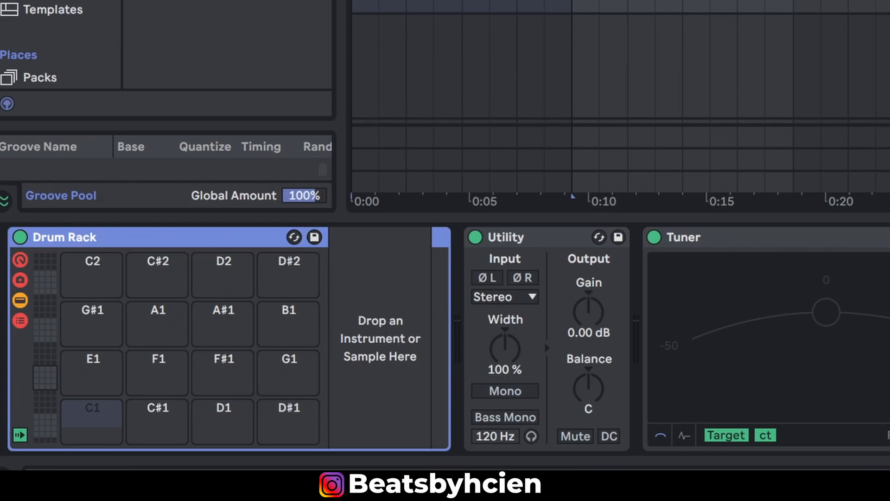
{"action": "left_click", "coordinate": [733, 211]}
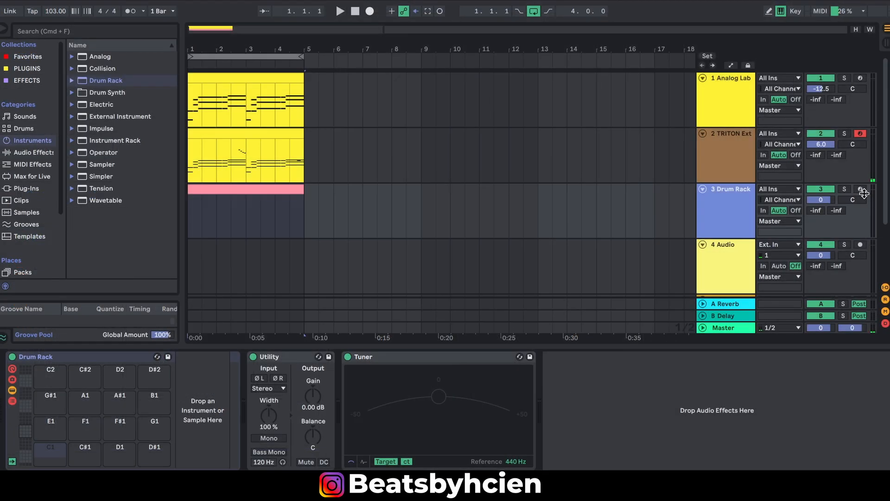
{"action": "left_click", "coordinate": [861, 191]}
{"action": "left_click", "coordinate": [861, 190]}
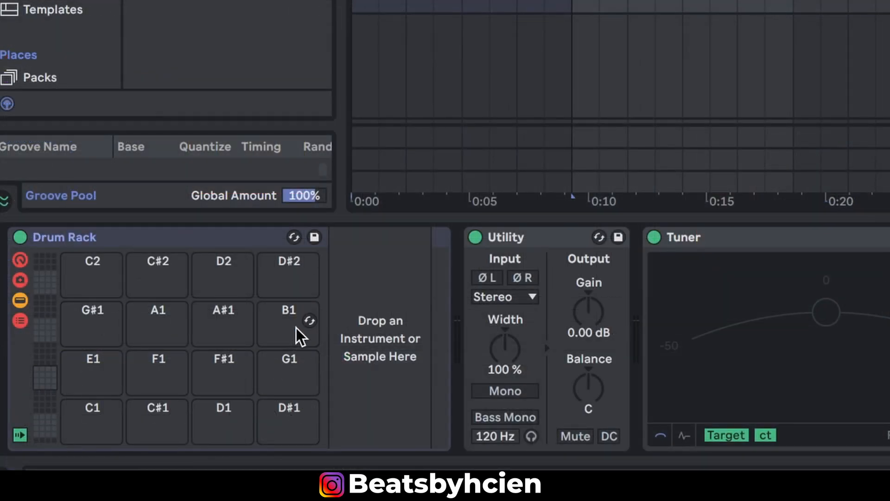
Step: Look through the Drum Rack's higher and lower pad ranges and return to the C1 to D#2 pads
{"action": "left_click", "coordinate": [46, 382]}
{"action": "left_click_drag", "start_coordinate": [43, 370], "coordinate": [48, 353]}
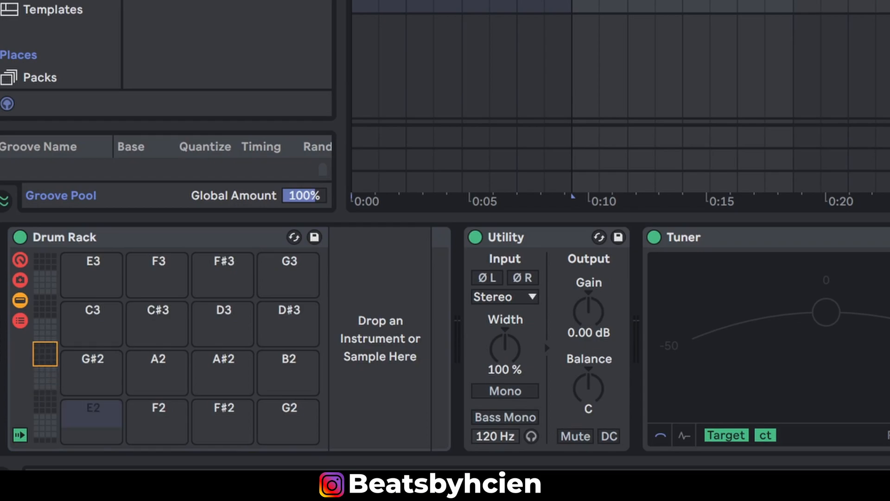
{"action": "left_click", "coordinate": [45, 328]}
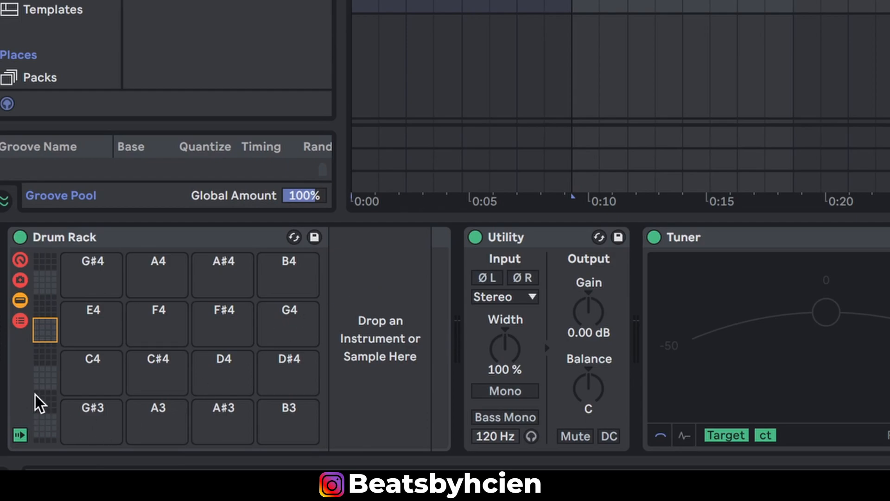
{"action": "left_click", "coordinate": [44, 404]}
{"action": "left_click", "coordinate": [50, 426]}
{"action": "left_click", "coordinate": [55, 401]}
{"action": "left_click", "coordinate": [53, 385]}
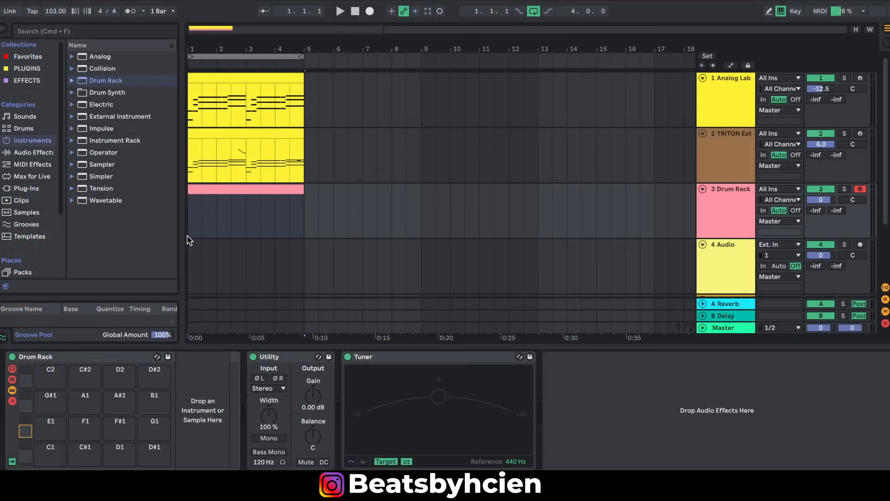
Step: Audition samples in the KICK folder of the second HCIEN ATAYA pack and load KNOCK KICK onto the C2 pad
{"action": "left_click_drag", "start_coordinate": [183, 236], "coordinate": [202, 235]}
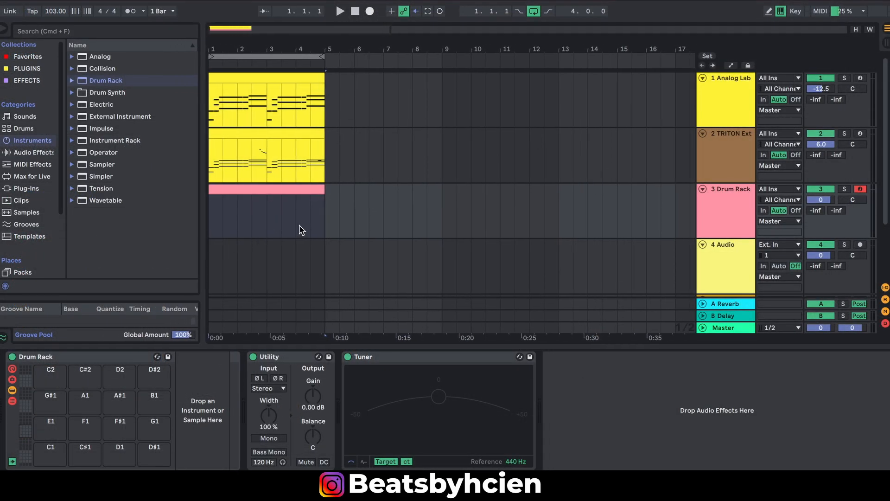
{"action": "left_click_drag", "start_coordinate": [60, 196], "coordinate": [61, 257]}
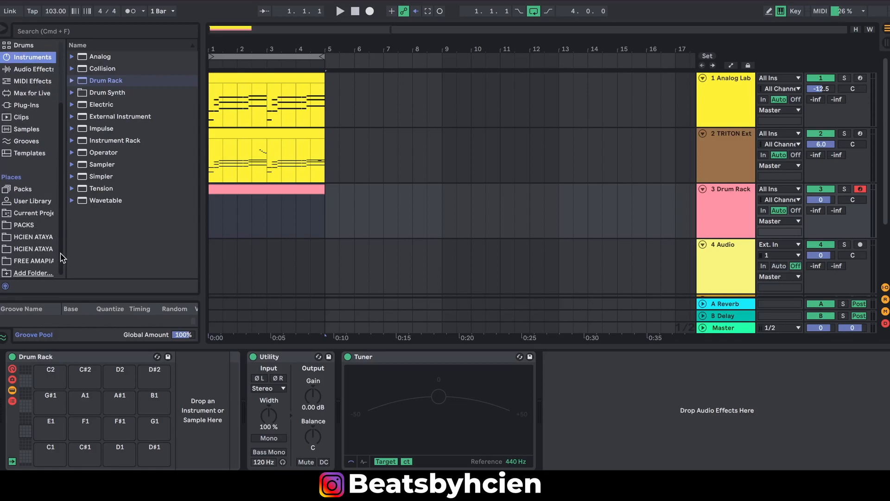
{"action": "left_click", "coordinate": [43, 251]}
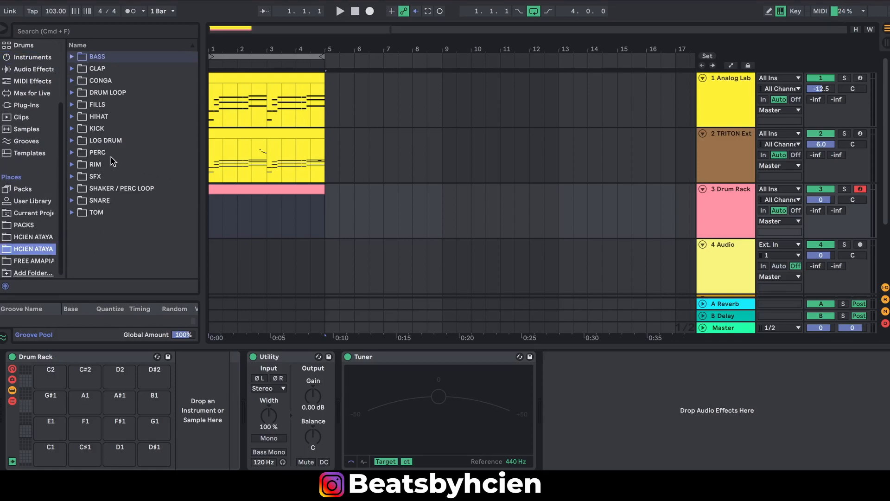
{"action": "left_click", "coordinate": [73, 130]}
{"action": "left_click", "coordinate": [121, 176]}
{"action": "left_click", "coordinate": [123, 189]}
{"action": "left_click", "coordinate": [123, 200]}
{"action": "left_click_drag", "start_coordinate": [118, 205], "coordinate": [49, 377]}
{"action": "left_click", "coordinate": [72, 128]}
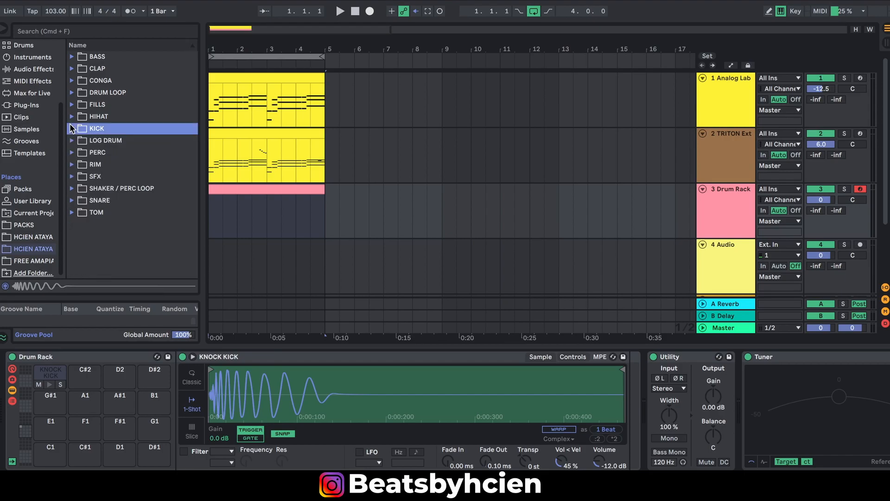
Step: Load HCIEN BAD RIM.wav from the RIM folder onto the Drum Rack's C#2 pad
{"action": "left_click", "coordinate": [72, 164]}
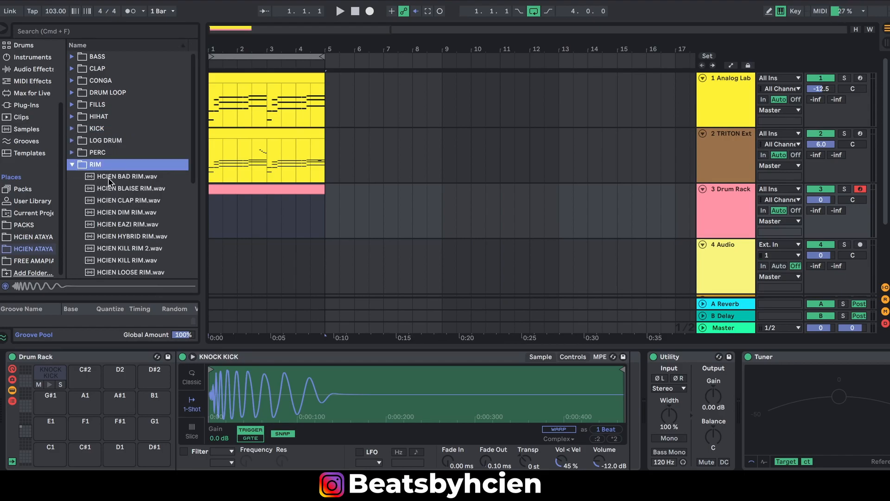
{"action": "left_click", "coordinate": [107, 177]}
{"action": "left_click_drag", "start_coordinate": [108, 177], "coordinate": [79, 386]}
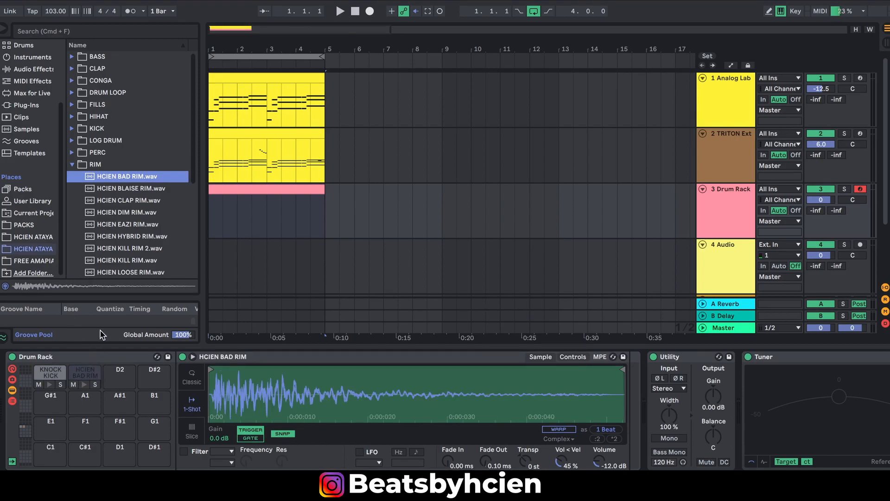
{"action": "left_click", "coordinate": [73, 165]}
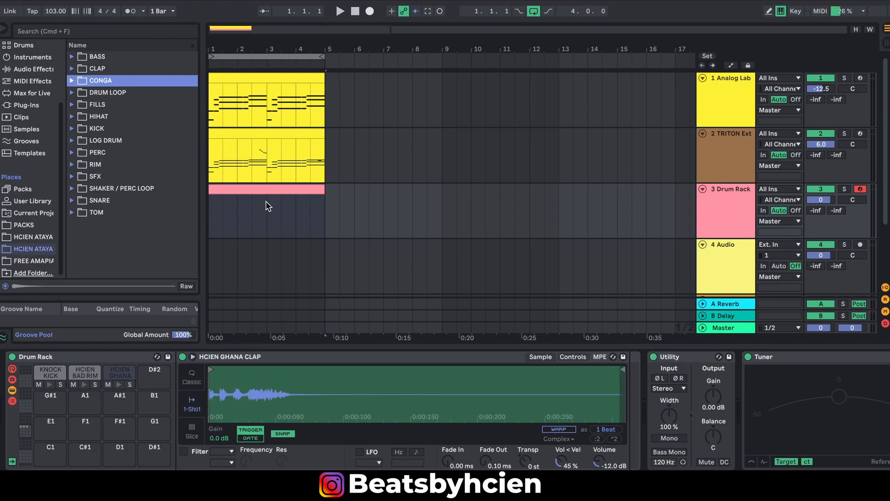
Step: Open the Drum Rack clip for note editing and use a fixed 1/16 grid
{"action": "double_click", "coordinate": [264, 199]}
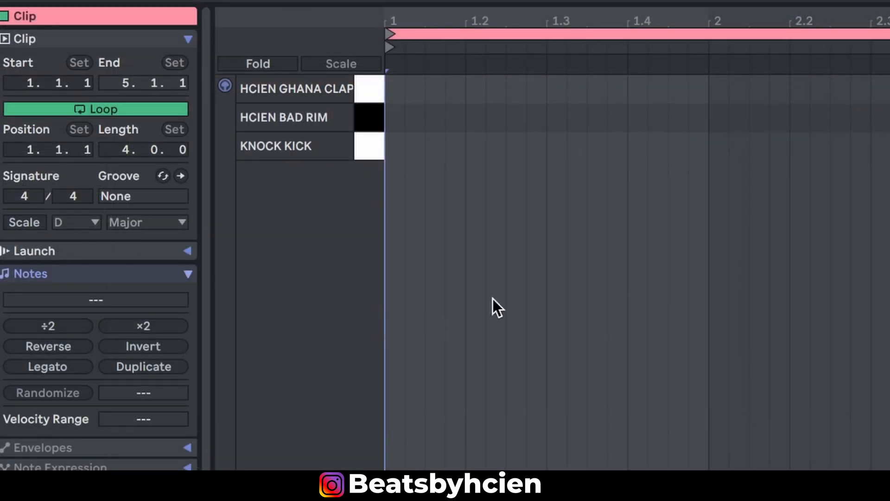
{"action": "mouse_move", "coordinate": [403, 93]}
{"action": "left_mouse_down"}
{"action": "mouse_move", "coordinate": [793, 104]}
{"action": "mouse_move", "coordinate": [809, 123]}
{"action": "left_mouse_up"}
{"action": "left_click", "coordinate": [400, 94]}
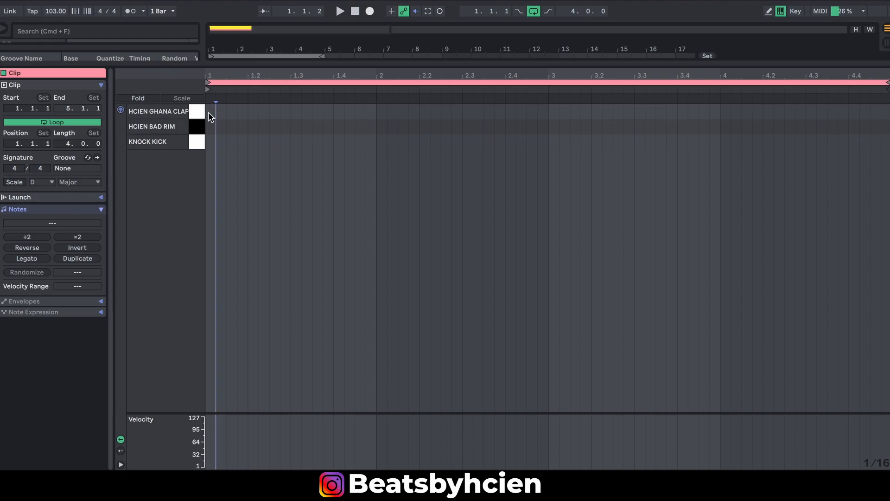
{"action": "left_click_drag", "start_coordinate": [228, 118], "coordinate": [236, 123]}
{"action": "left_click", "coordinate": [249, 134]}
{"action": "left_click", "coordinate": [261, 151]}
{"action": "left_click", "coordinate": [271, 175]}
{"action": "left_click", "coordinate": [283, 183]}
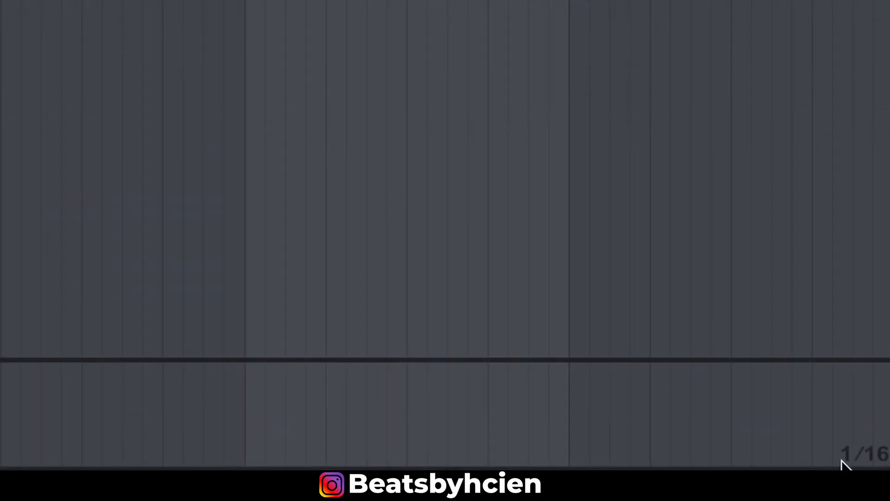
{"action": "right_click", "coordinate": [844, 464]}
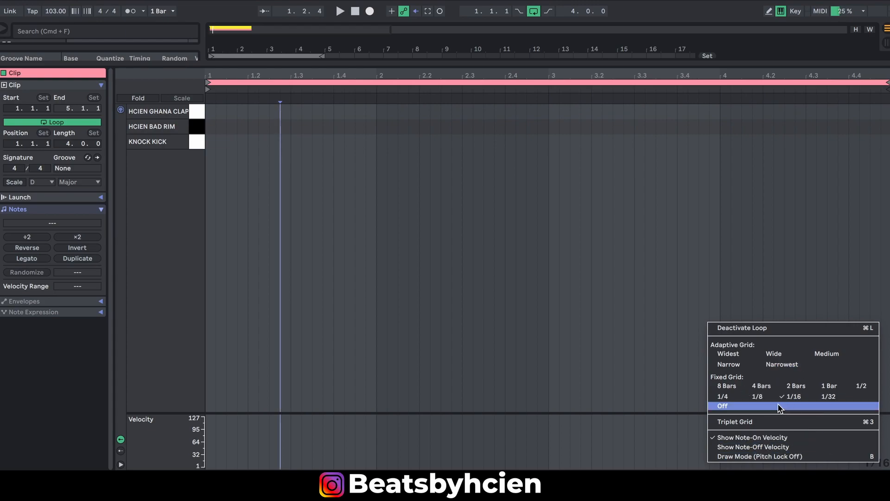
{"action": "left_click", "coordinate": [808, 403]}
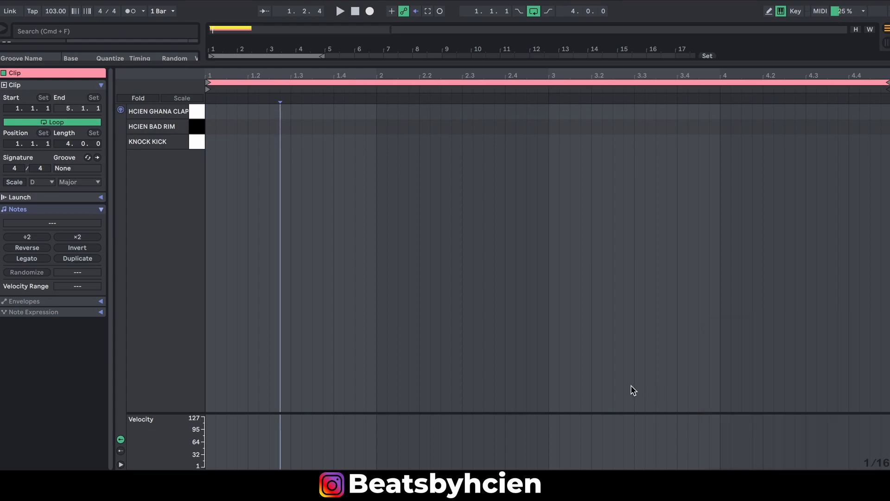
Step: Place a KNOCK KICK note at 1.1.1 and HCIEN BAD RIM notes at 1.1.4, 1.2.3 and 1.4.1 while playing the loop
{"action": "left_click", "coordinate": [213, 144]}
{"action": "double_click", "coordinate": [213, 143]}
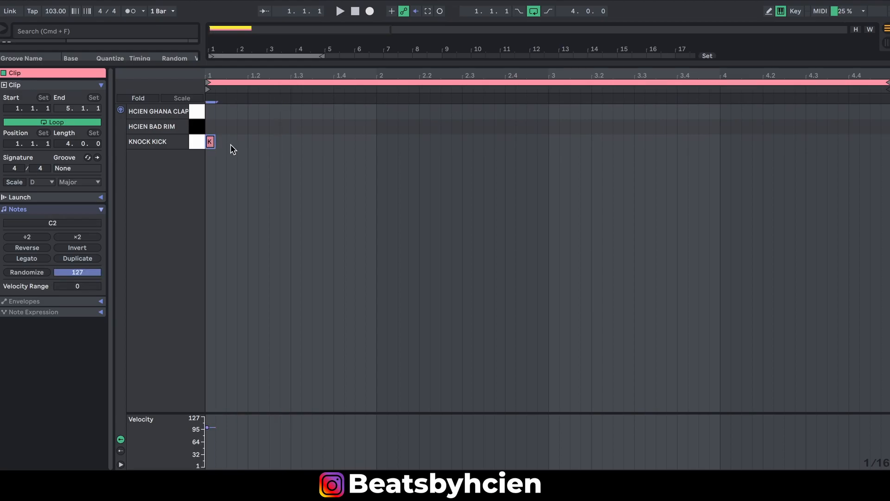
{"action": "double_click", "coordinate": [245, 132]}
{"action": "key", "text": "space"}
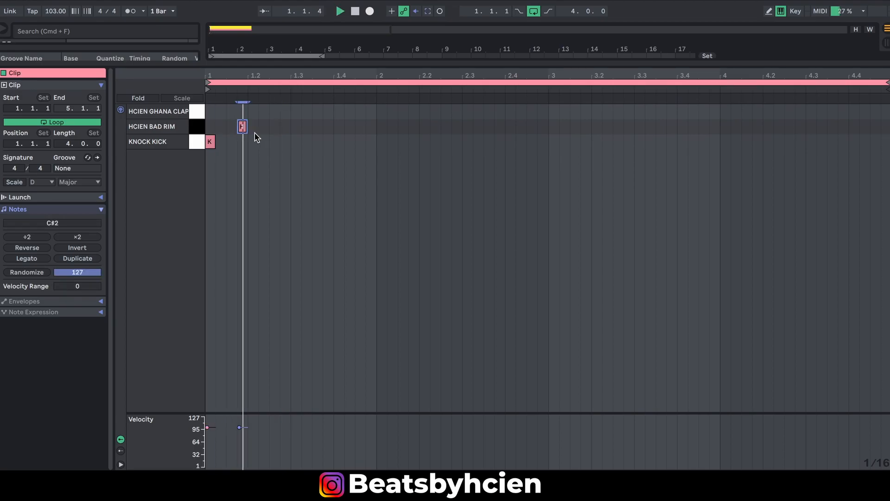
{"action": "double_click", "coordinate": [272, 128]}
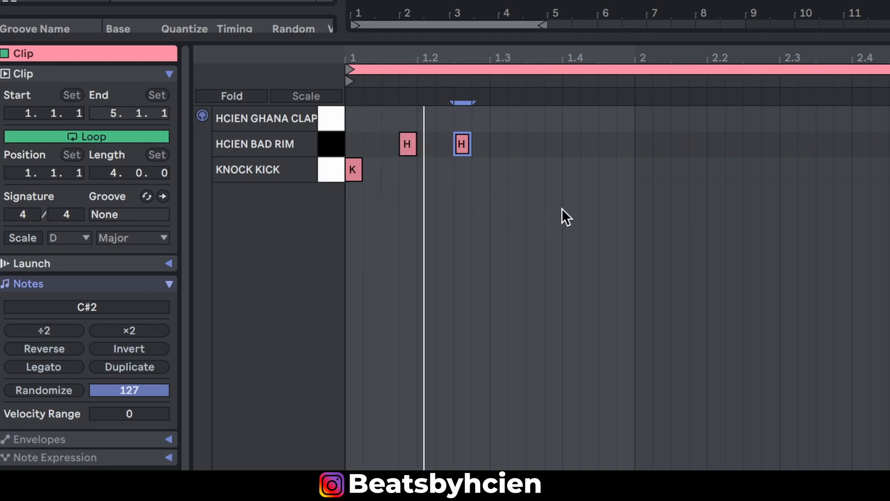
{"action": "double_click", "coordinate": [567, 146]}
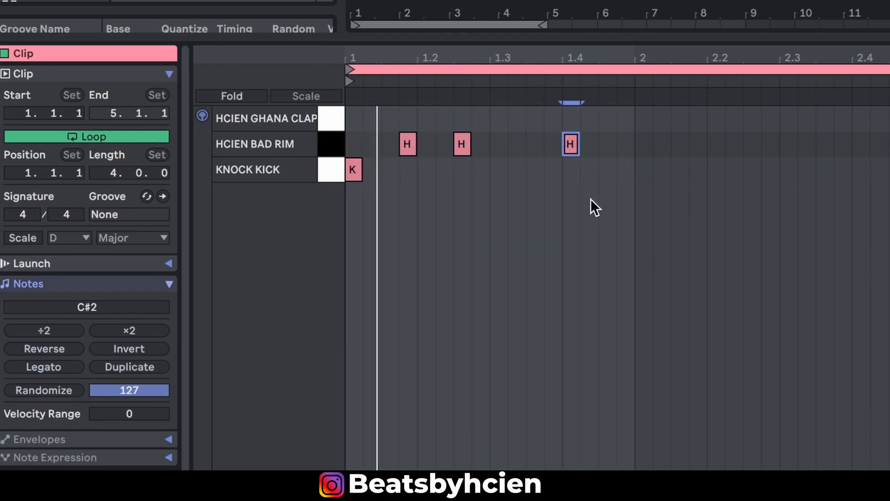
Step: Place HCIEN BAD RIM notes at 1.3.1 and 1.3.3 and a KNOCK KICK note at 1.3.2, and select all three
{"action": "double_click", "coordinate": [534, 143]}
{"action": "left_click", "coordinate": [525, 160]}
{"action": "double_click", "coordinate": [524, 161]}
{"action": "double_click", "coordinate": [507, 142]}
{"action": "left_click_drag", "start_coordinate": [506, 210], "coordinate": [537, 126]}
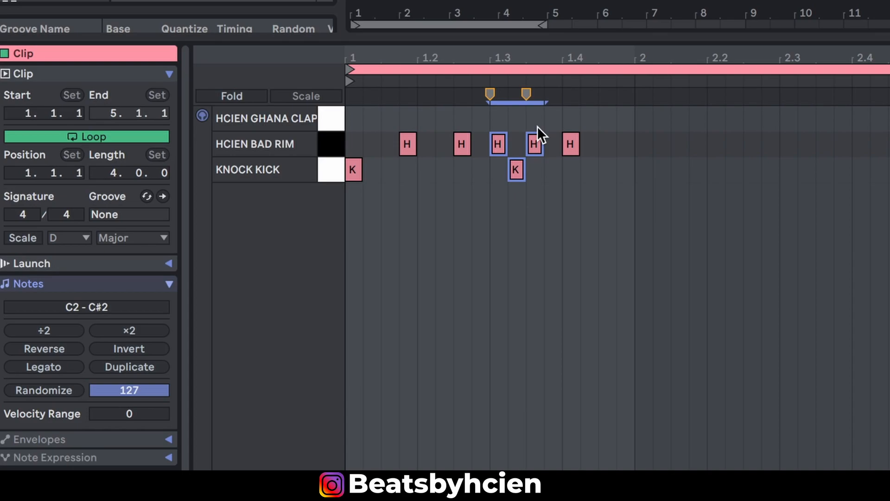
Step: Deactivate and reactivate the rim and kick notes in beat 3 to compare the groove, and delete them
{"action": "left_click_drag", "start_coordinate": [484, 213], "coordinate": [535, 126]}
{"action": "mouse_move", "coordinate": [464, 212]}
{"action": "left_mouse_down"}
{"action": "mouse_move", "coordinate": [509, 122]}
{"action": "mouse_move", "coordinate": [540, 123]}
{"action": "left_mouse_up"}
{"action": "left_click_drag", "start_coordinate": [488, 171], "coordinate": [530, 118]}
{"action": "key", "text": "0"}
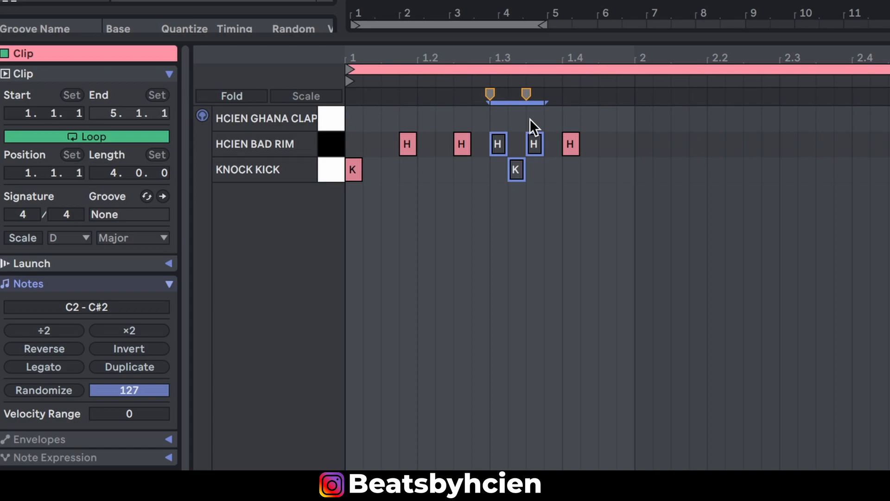
{"action": "key", "text": "0"}
{"action": "key", "text": "0"}
{"action": "key", "text": "Delete"}
{"action": "key", "text": "space"}
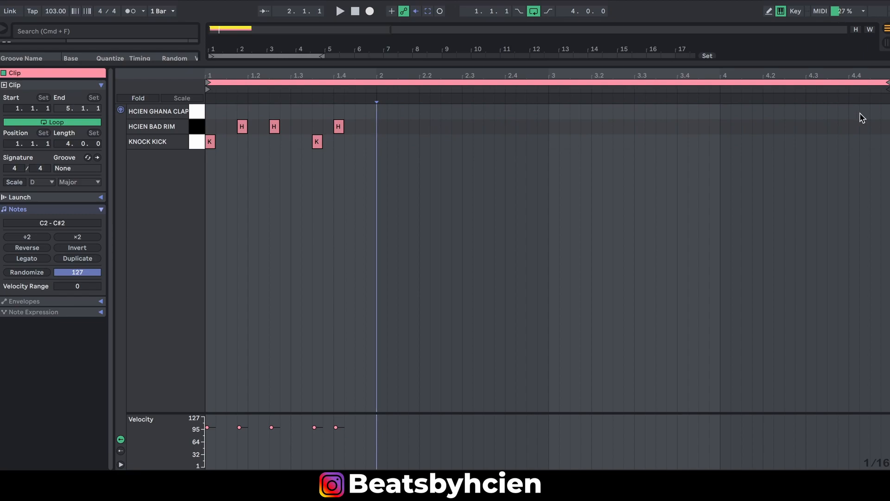
Step: Duplicate the bar 1 drum pattern three times to fill bars 2 to 4, and remove the KNOCK KICK note at 2.1.1
{"action": "left_click_drag", "start_coordinate": [376, 149], "coordinate": [126, 94]}
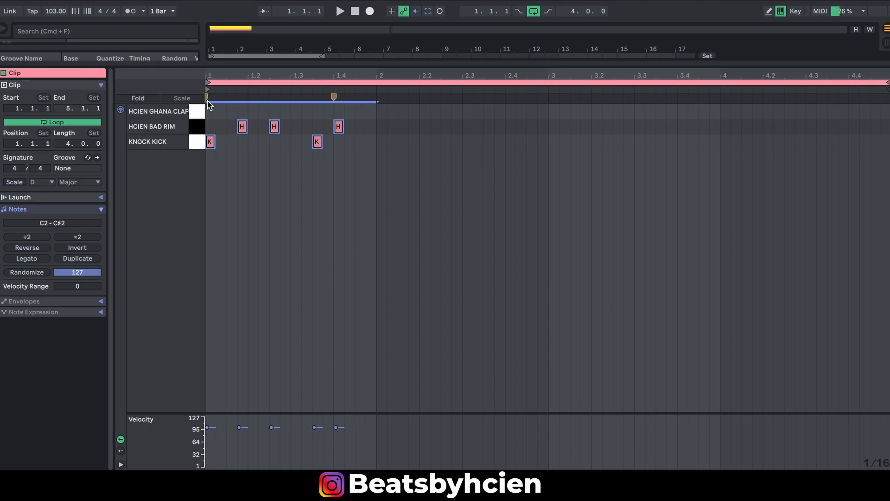
{"action": "key", "text": "super+d"}
{"action": "key", "text": "super+d"}
{"action": "key", "text": "super+d"}
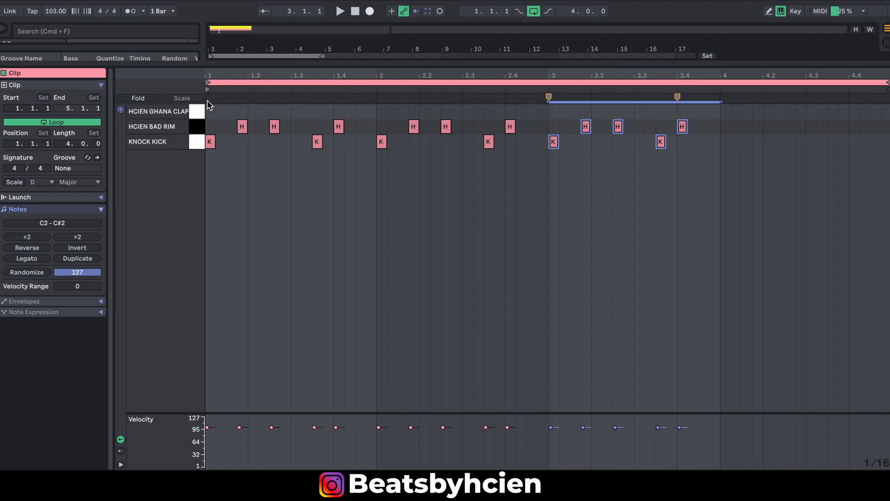
{"action": "key", "text": "space"}
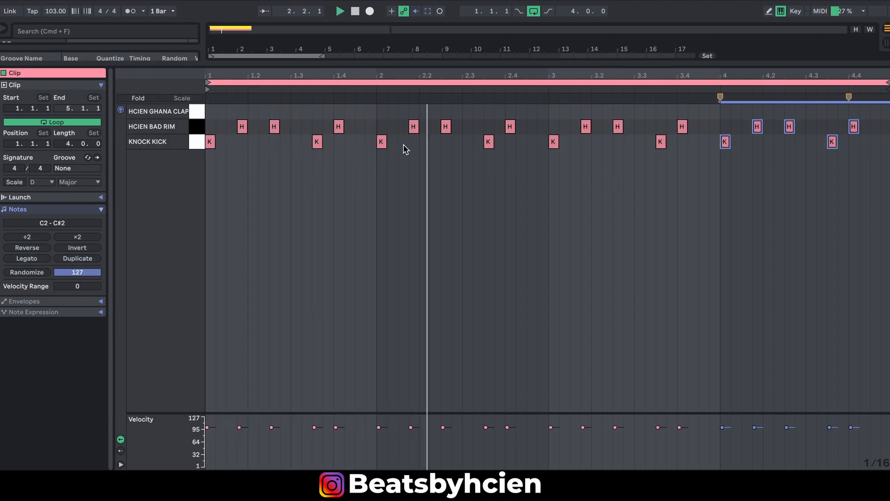
{"action": "double_click", "coordinate": [381, 141]}
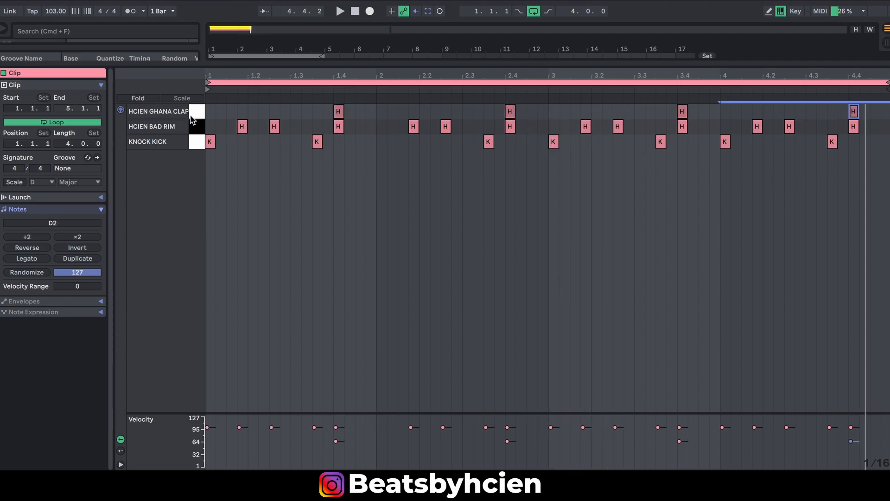
Step: Copy all HCIEN BAD RIM notes onto the HCIEN GHANA CLAP row at the same positions and play the loop
{"action": "left_click", "coordinate": [242, 126]}
{"action": "left_click", "coordinate": [273, 127], "text": "shift"}
{"action": "left_click_drag", "start_coordinate": [214, 134], "coordinate": [731, 136]}
{"action": "left_click", "coordinate": [198, 128]}
{"action": "left_click", "coordinate": [198, 141]}
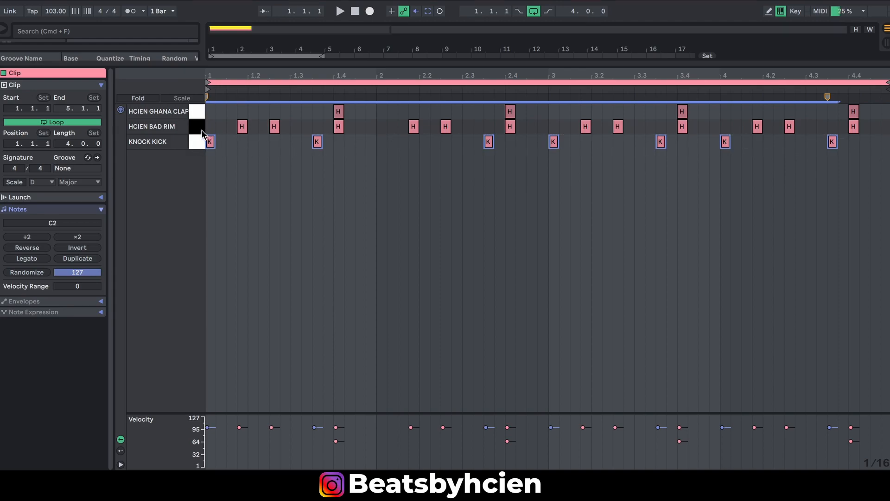
{"action": "left_click", "coordinate": [199, 130]}
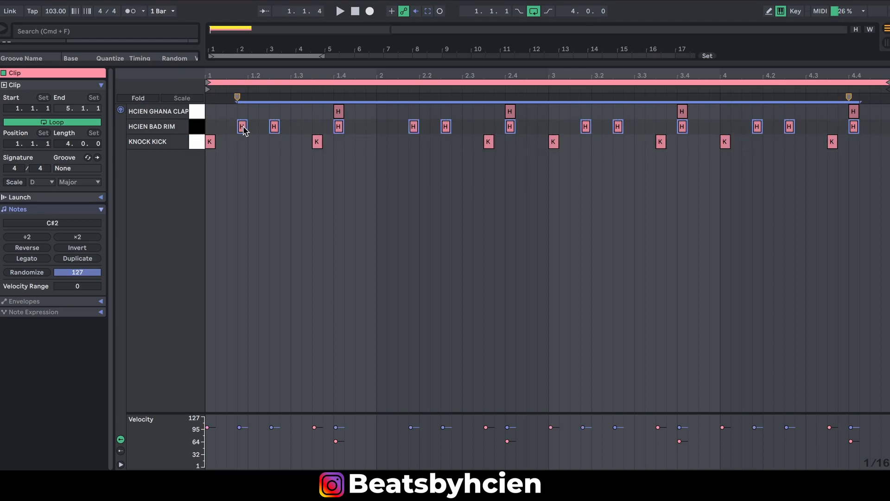
{"action": "left_click_drag", "start_coordinate": [244, 129], "coordinate": [244, 114]}
{"action": "key", "text": "space"}
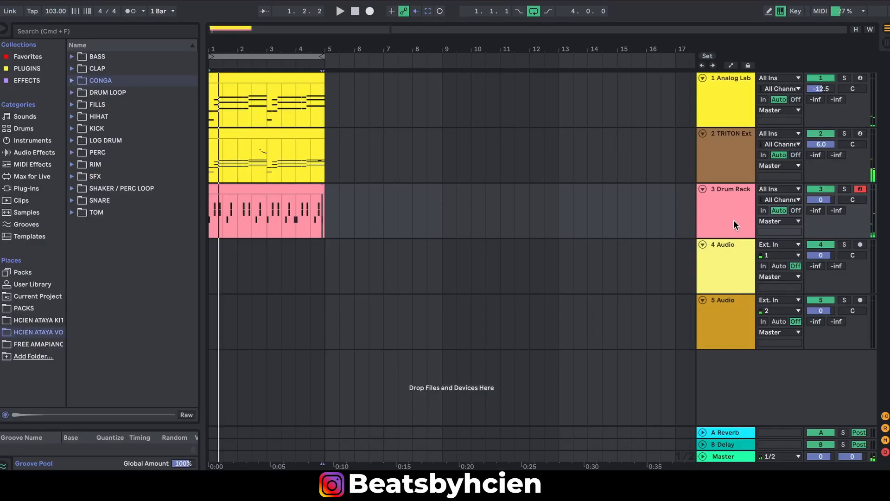
Step: Load HCIEN Hi Hat 1.wav from the HIHAT folder's Closed HiHat subfolder onto the Drum Rack's D#2 pad
{"action": "double_click", "coordinate": [734, 225]}
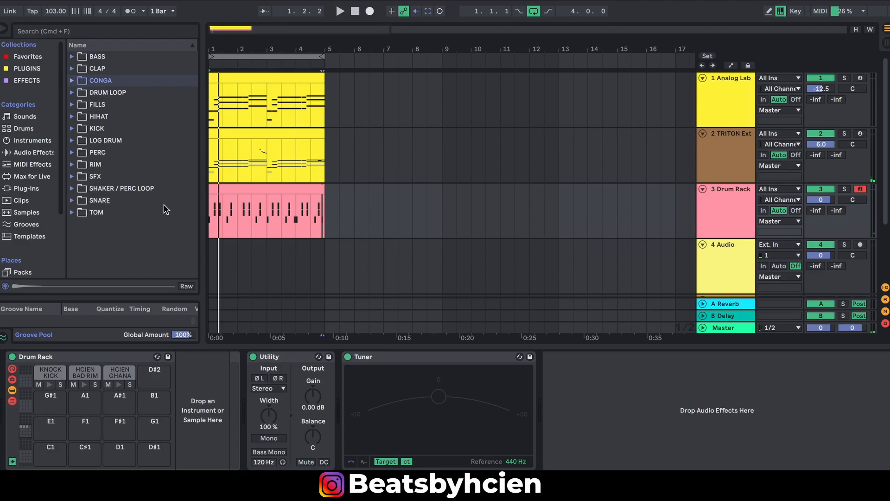
{"action": "left_click", "coordinate": [73, 118]}
{"action": "scroll", "coordinate": [65, 139], "scroll_direction": "down", "scroll_amount": 4}
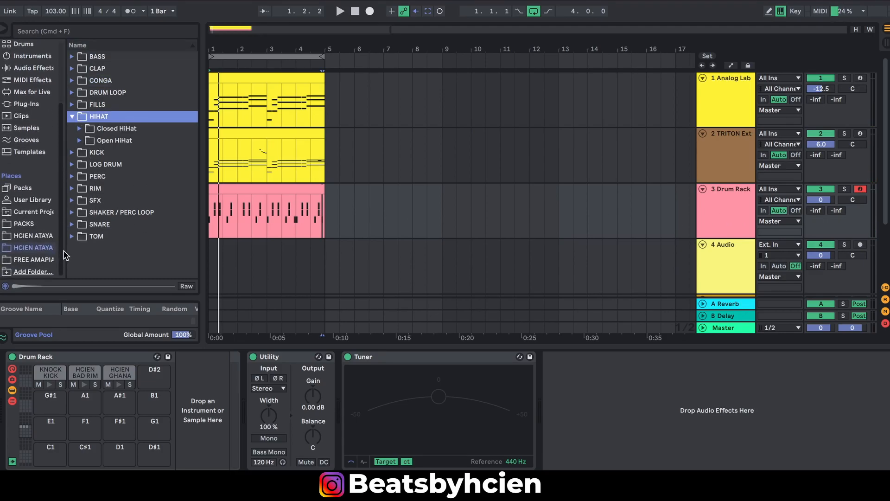
{"action": "left_click_drag", "start_coordinate": [65, 250], "coordinate": [68, 249]}
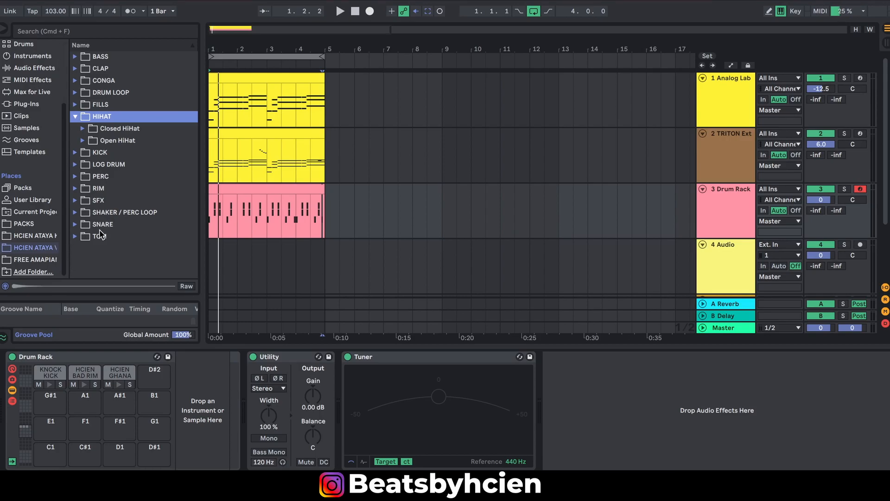
{"action": "left_click", "coordinate": [83, 129]}
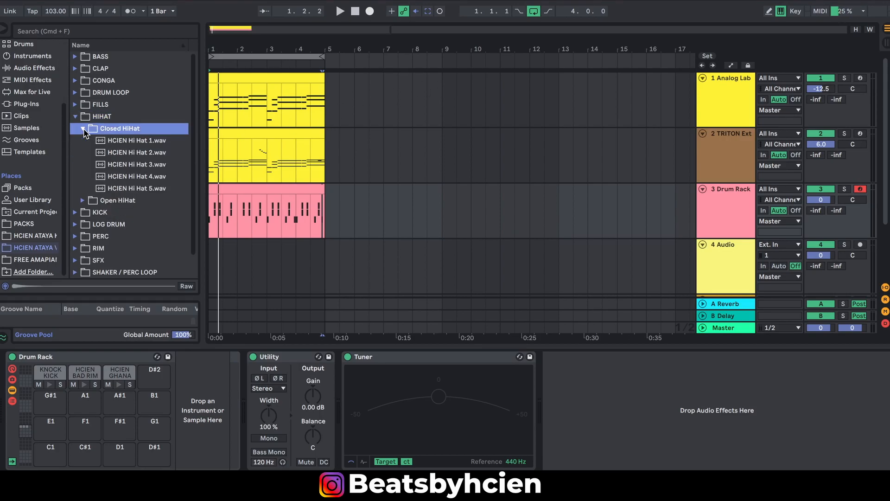
{"action": "left_click", "coordinate": [112, 143]}
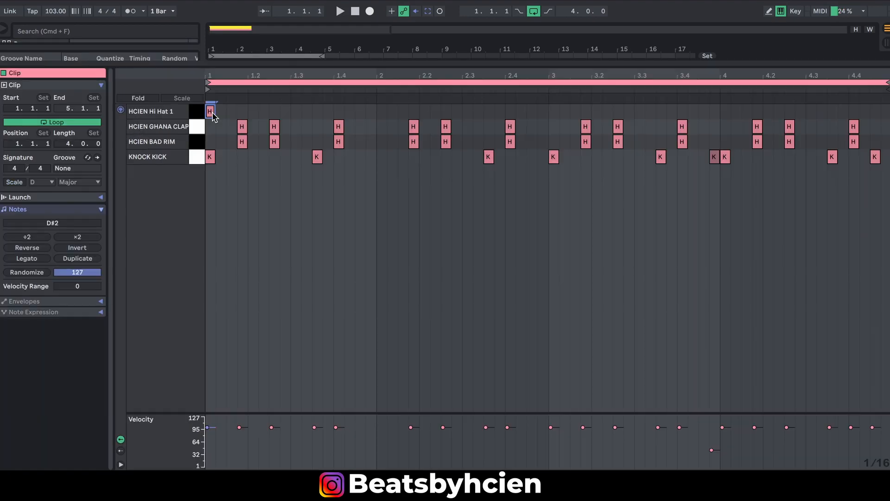
Step: Add HCIEN Hi Hat 1 notes at 1.1.4, 1.2.3, 1.3.1, 1.3.3 and 1.4.1 while playing the loop
{"action": "double_click", "coordinate": [242, 111]}
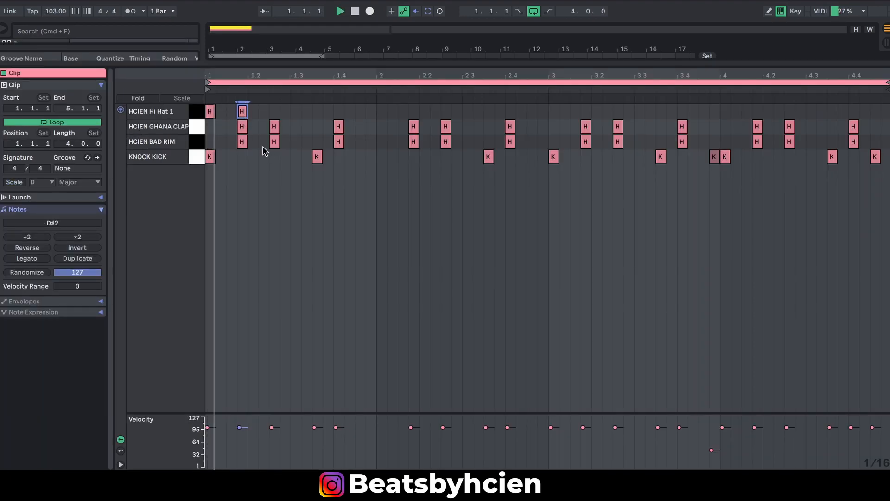
{"action": "double_click", "coordinate": [274, 112]}
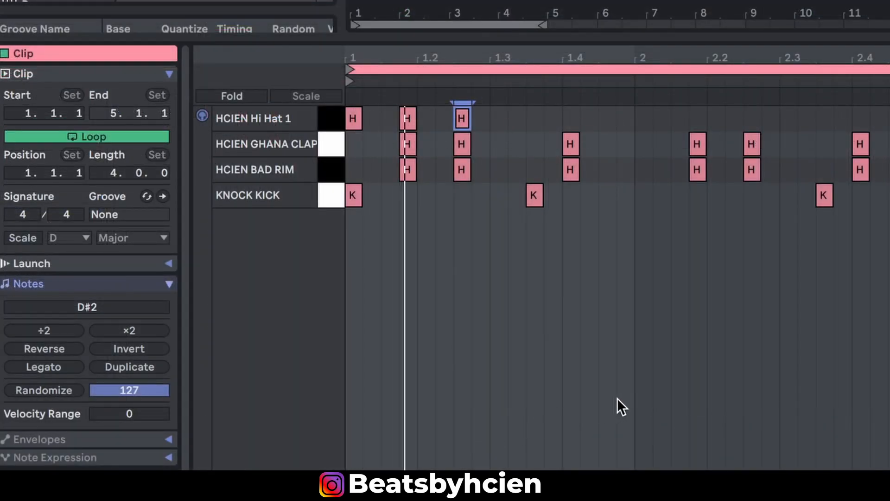
{"action": "double_click", "coordinate": [497, 122]}
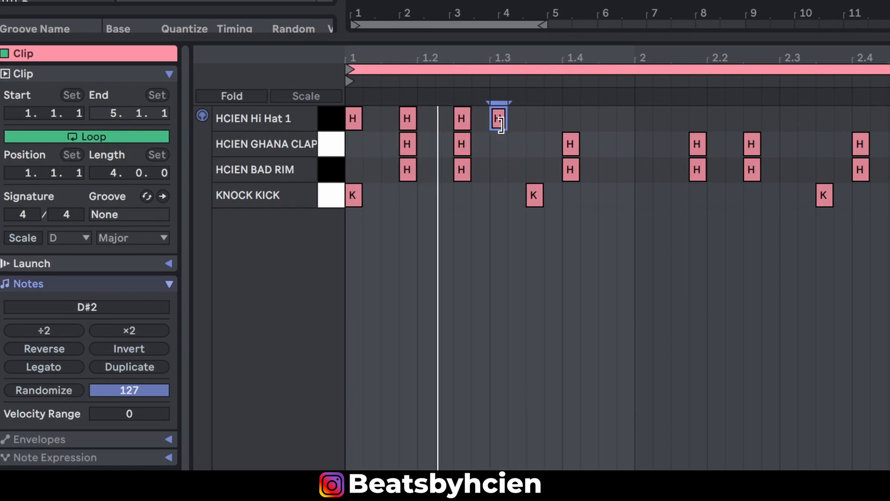
{"action": "double_click", "coordinate": [534, 119]}
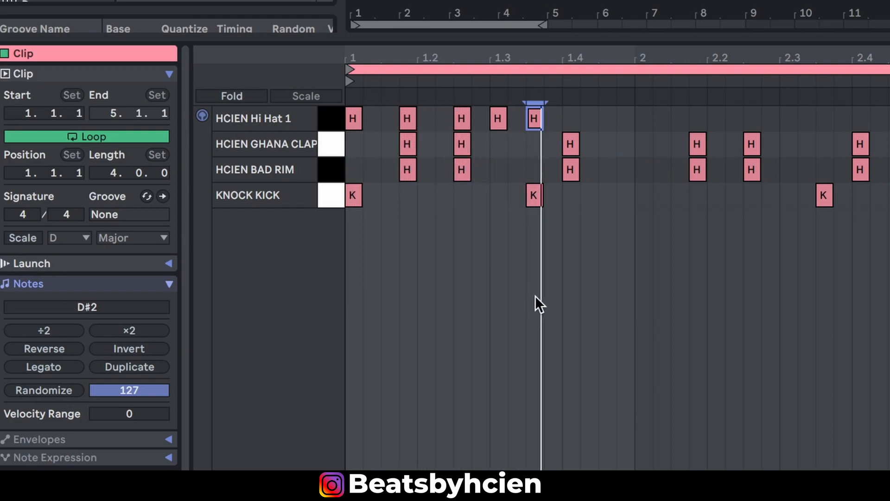
{"action": "double_click", "coordinate": [577, 118]}
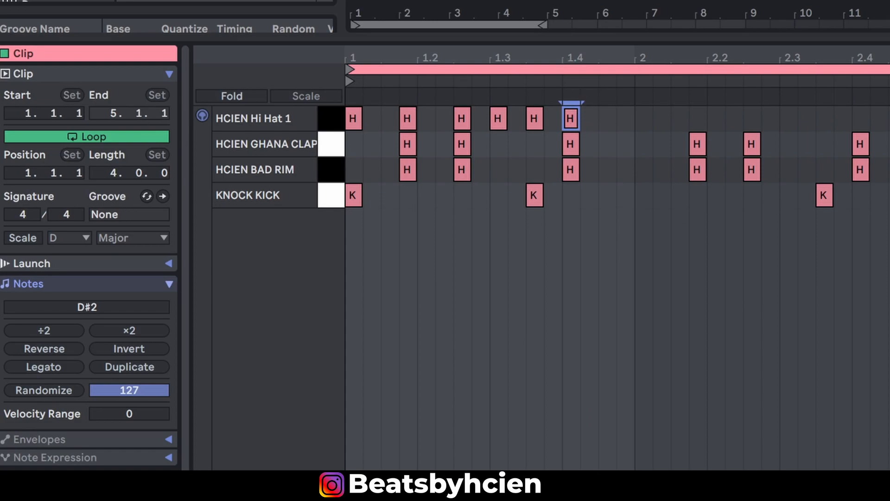
Step: Use a fixed 1/32 grid and shorten the HCIEN Hi Hat 1 note at 1.4.1 to a 1/32 note
{"action": "left_click_drag", "start_coordinate": [578, 112], "coordinate": [569, 112]}
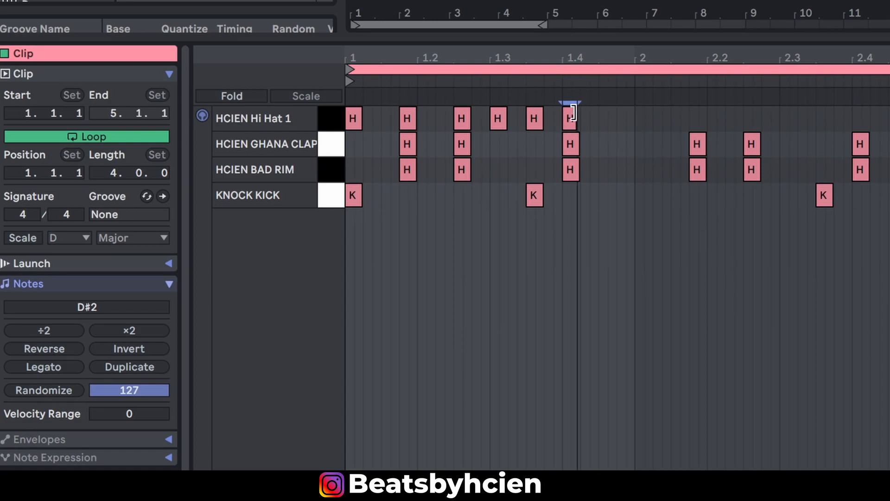
{"action": "left_click_drag", "start_coordinate": [564, 68], "coordinate": [583, 115]}
{"action": "mouse_move", "coordinate": [357, 111]}
{"action": "left_mouse_down"}
{"action": "mouse_move", "coordinate": [379, 112]}
{"action": "mouse_move", "coordinate": [360, 112]}
{"action": "left_mouse_up"}
{"action": "right_click", "coordinate": [875, 464]}
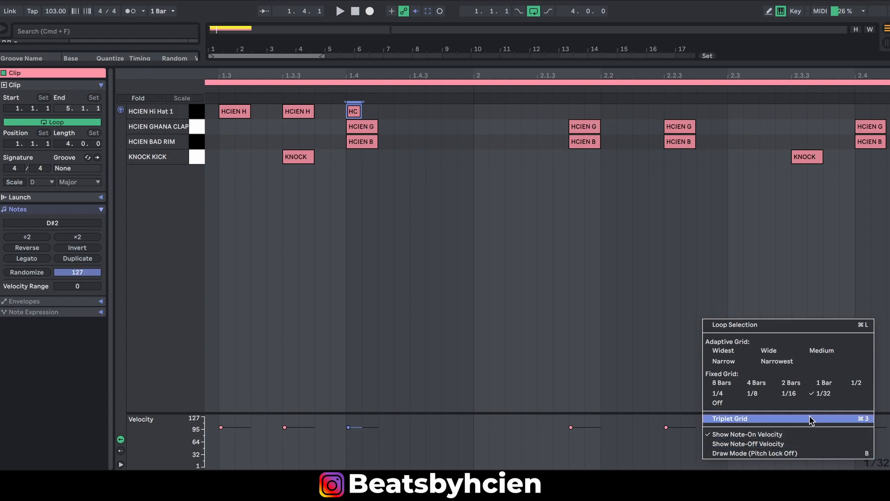
{"action": "left_click", "coordinate": [822, 392]}
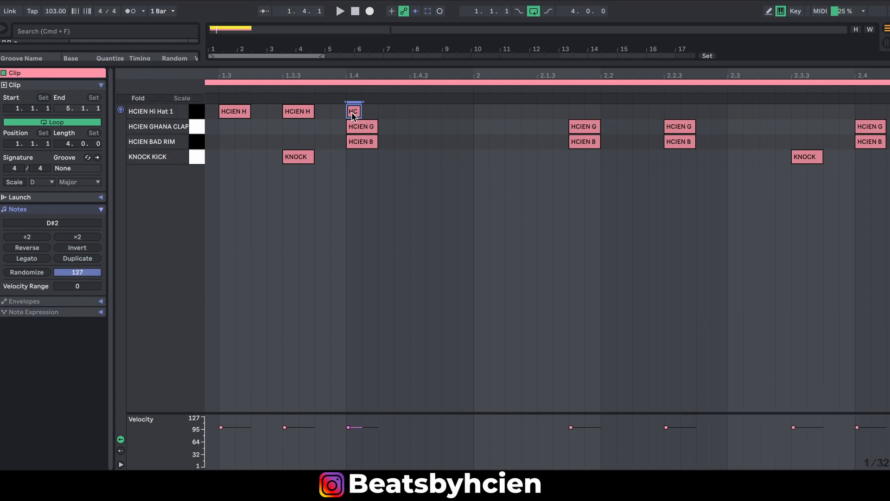
Step: Duplicate the shortened hi-hat note three times to form a 1/32 roll from 1.4.1, and play the loop
{"action": "key", "text": "super+d"}
{"action": "key", "text": "super+d"}
{"action": "key", "text": "super+d"}
{"action": "key", "text": "space"}
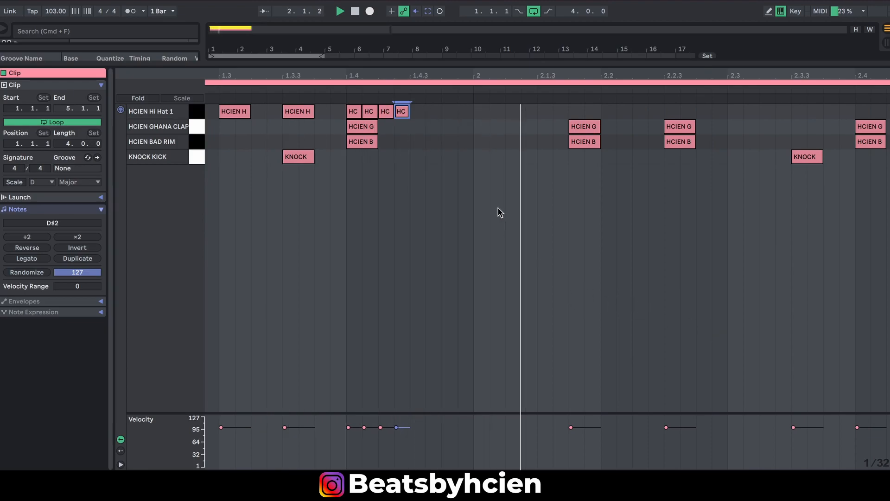
Step: Delete the HCIEN Hi Hat 1 note at 1.3.1
{"action": "left_click_drag", "start_coordinate": [512, 74], "coordinate": [512, 35]}
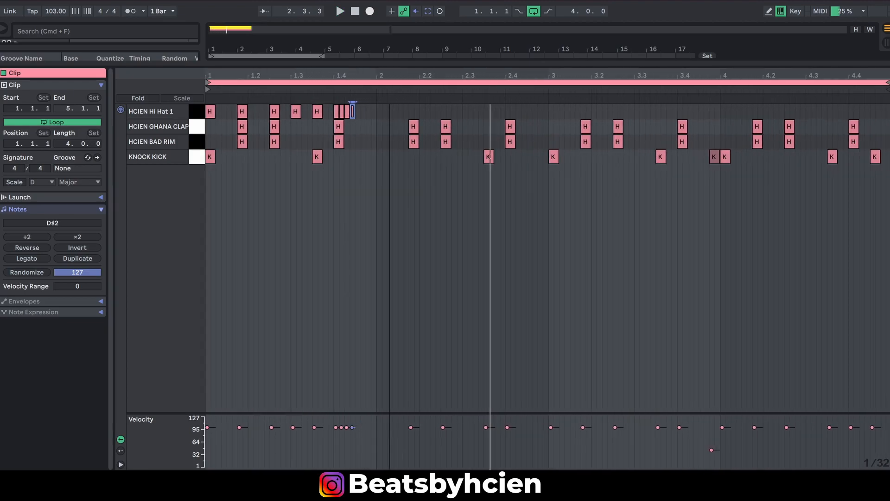
{"action": "double_click", "coordinate": [296, 112]}
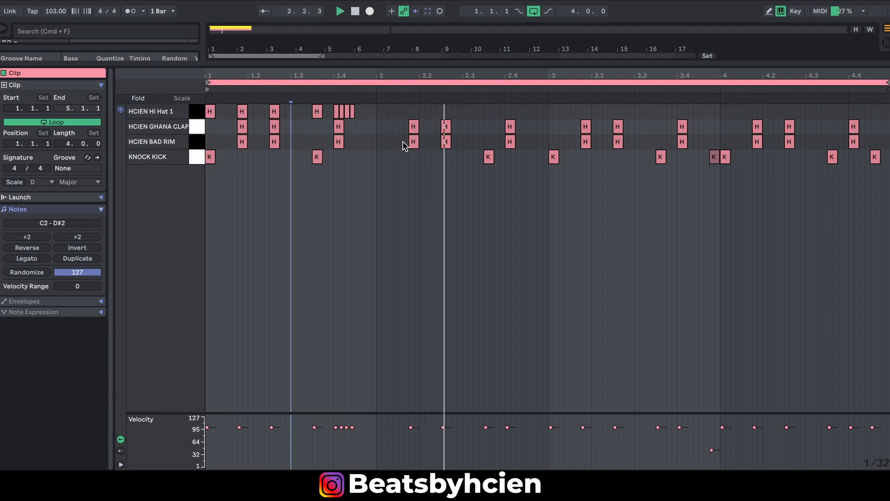
{"action": "key", "text": "space"}
Step: Duplicate the bar 1 hi-hat notes into bar 2 and delete the copied hi-hat note at 2.1.1
{"action": "left_click_drag", "start_coordinate": [377, 108], "coordinate": [74, 85]}
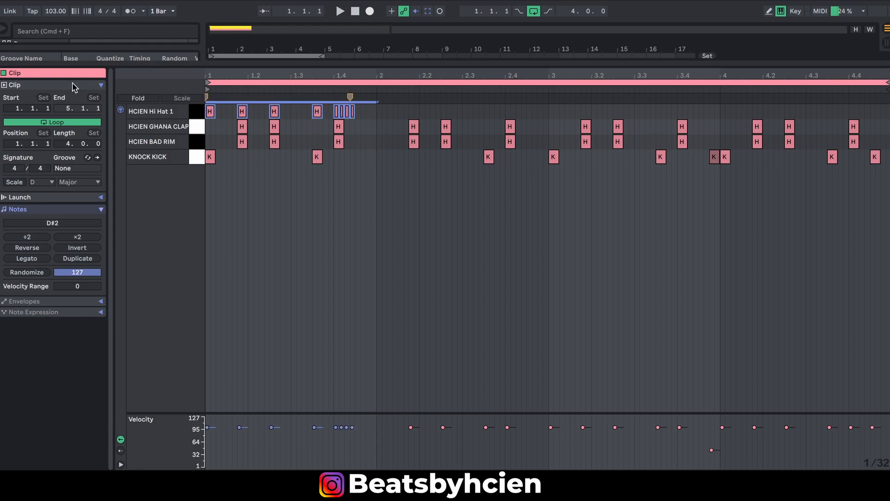
{"action": "key", "text": "super+d"}
{"action": "key", "text": "space"}
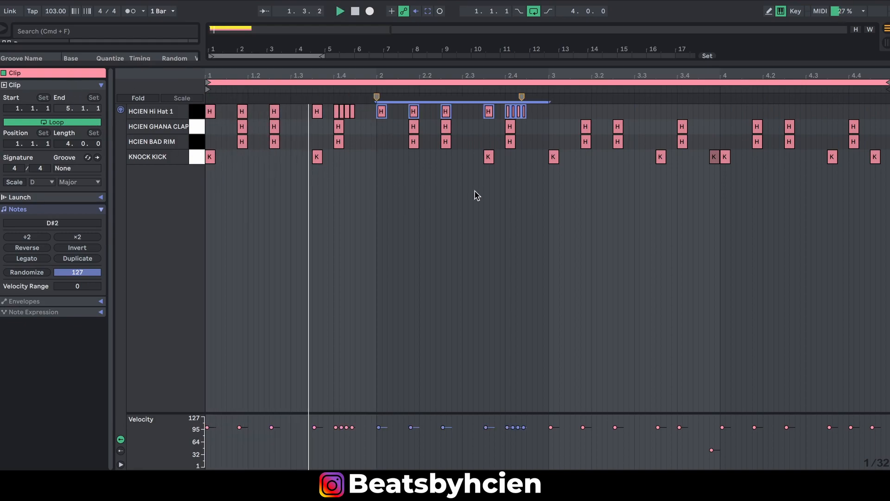
{"action": "double_click", "coordinate": [382, 113]}
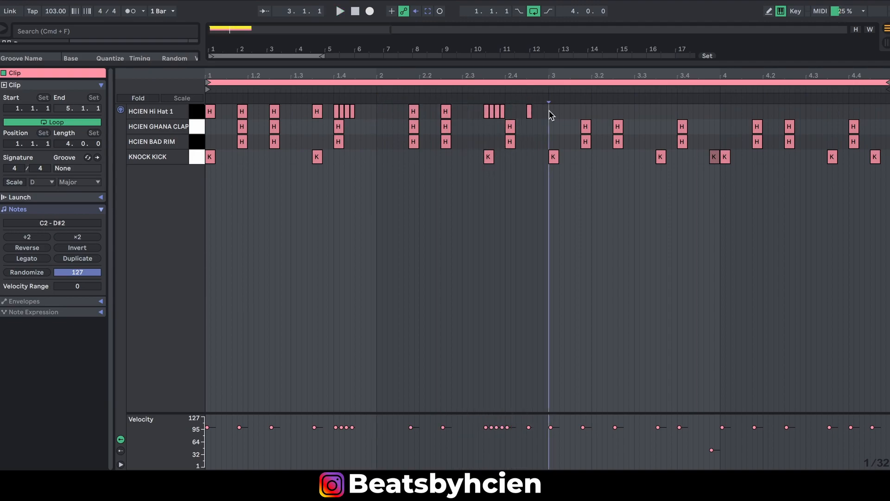
Step: Lower the velocity of the hi-hat notes in bars 1 and 2 to 65 and duplicate them into bars 3 and 4
{"action": "left_click_drag", "start_coordinate": [550, 112], "coordinate": [86, 75]}
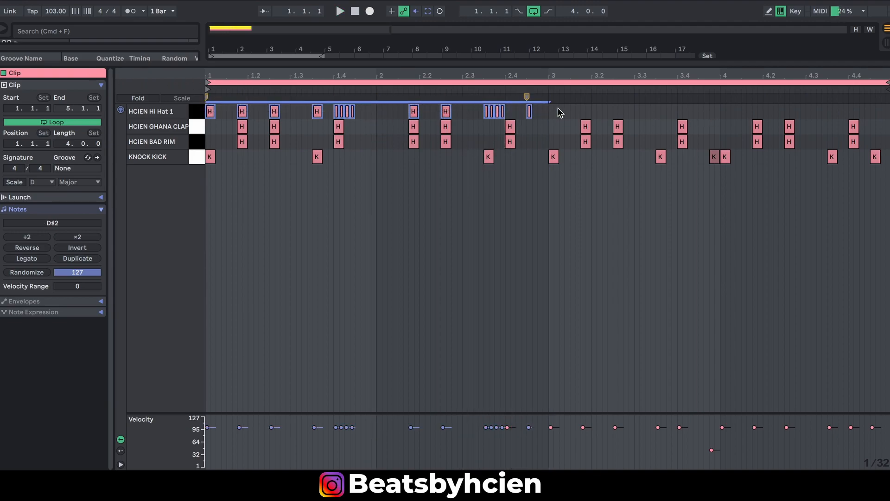
{"action": "left_click_drag", "start_coordinate": [533, 423], "coordinate": [533, 437]}
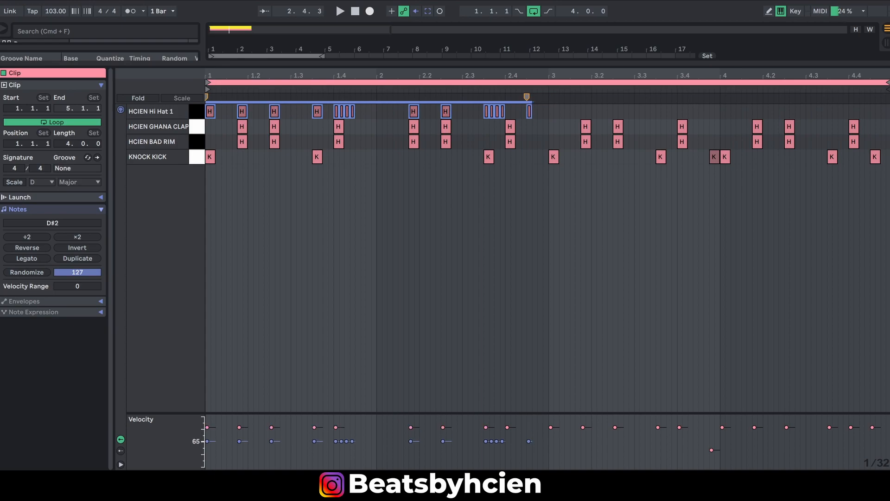
{"action": "left_click_drag", "start_coordinate": [551, 113], "coordinate": [27, 49]}
{"action": "key", "text": "super+d"}
{"action": "key", "text": "space"}
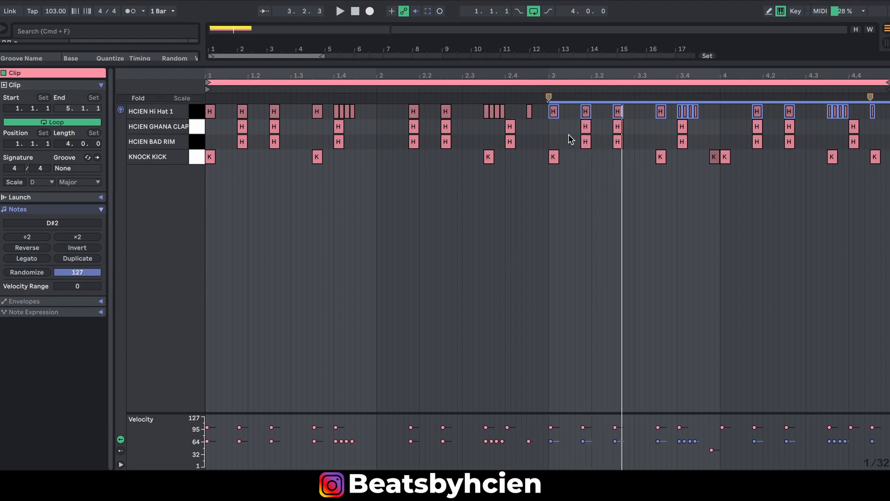
Step: Delete the HCIEN Hi Hat 1 note at 3.1.1 while the loop plays
{"action": "left_click", "coordinate": [558, 128]}
{"action": "double_click", "coordinate": [552, 115]}
{"action": "key", "text": "space"}
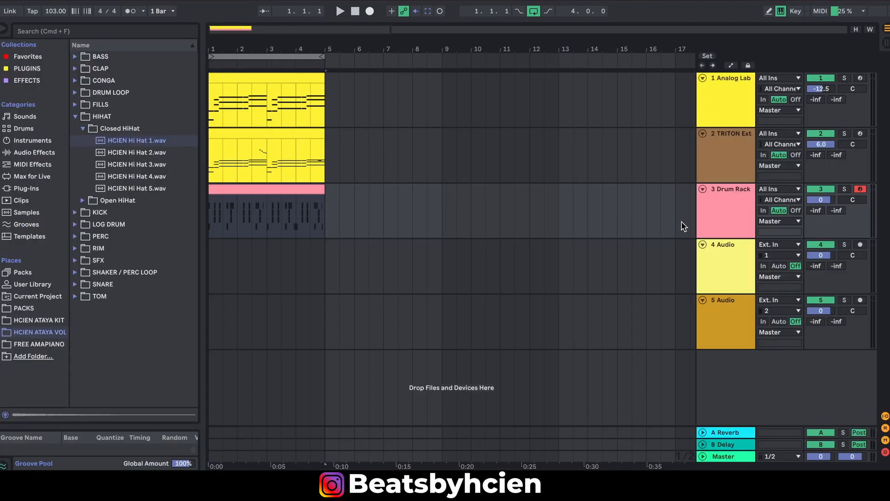
Step: Open the Drum Rack track's devices and audition the samples in the CONGA folder
{"action": "double_click", "coordinate": [722, 214]}
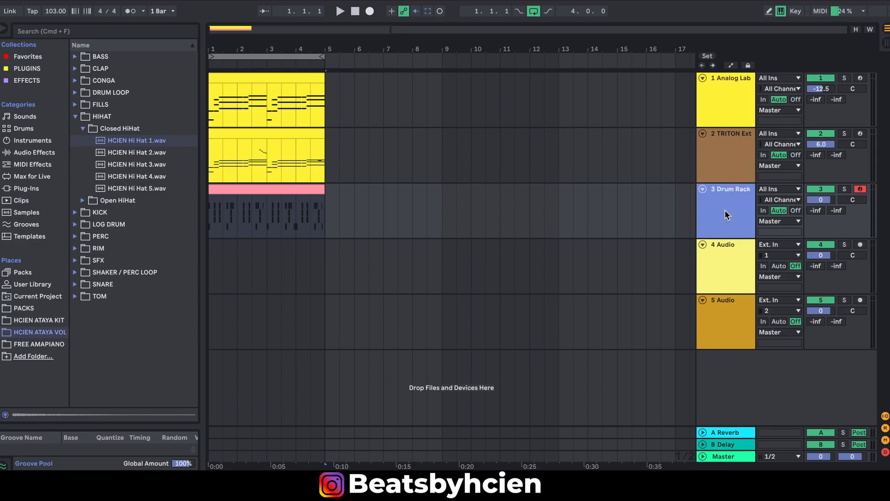
{"action": "left_click", "coordinate": [76, 117]}
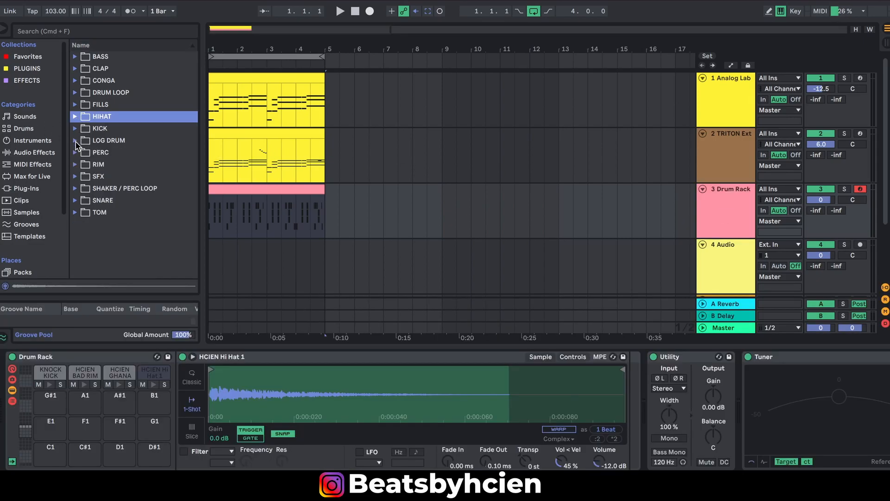
{"action": "left_click", "coordinate": [76, 152]}
{"action": "left_click", "coordinate": [75, 153]}
{"action": "left_click", "coordinate": [75, 80]}
{"action": "left_click", "coordinate": [122, 92]}
{"action": "left_click", "coordinate": [124, 116]}
{"action": "left_click", "coordinate": [126, 106]}
{"action": "left_click", "coordinate": [130, 116]}
{"action": "left_click", "coordinate": [132, 106]}
Step: Load HCIEN MID CONGA D.wav into the Drum Rack and place it on the G#1 pad directly below the kick
{"action": "left_click_drag", "start_coordinate": [132, 107], "coordinate": [24, 422]}
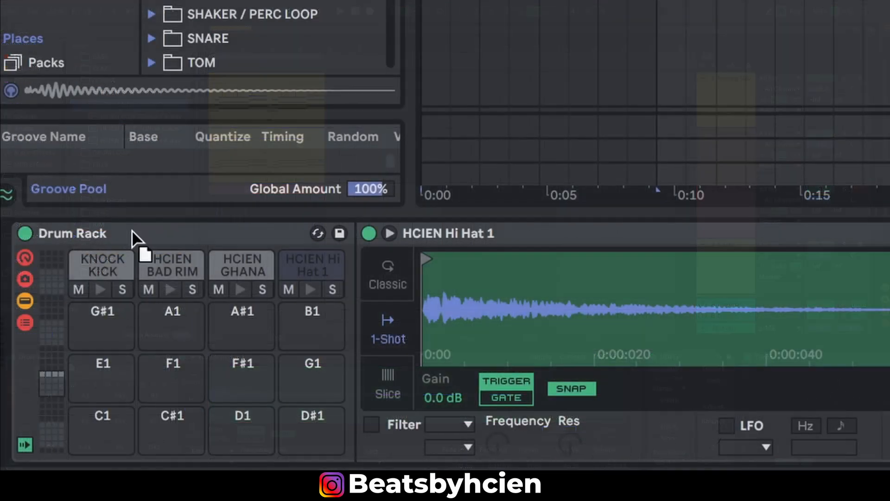
{"action": "mouse_move", "coordinate": [51, 366]}
{"action": "left_mouse_down"}
{"action": "mouse_move", "coordinate": [48, 384]}
{"action": "mouse_move", "coordinate": [65, 369]}
{"action": "mouse_move", "coordinate": [54, 291]}
{"action": "mouse_move", "coordinate": [52, 378]}
{"action": "mouse_move", "coordinate": [62, 382]}
{"action": "mouse_move", "coordinate": [52, 381]}
{"action": "left_mouse_up"}
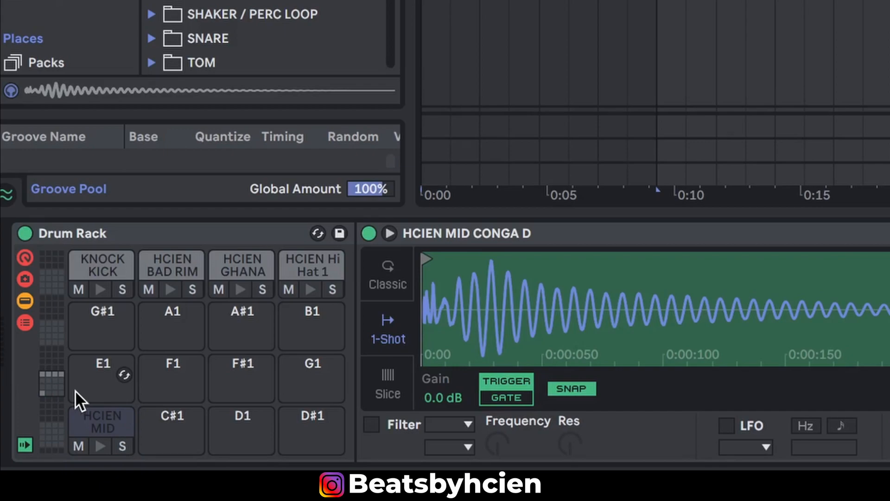
{"action": "left_click_drag", "start_coordinate": [93, 422], "coordinate": [109, 320]}
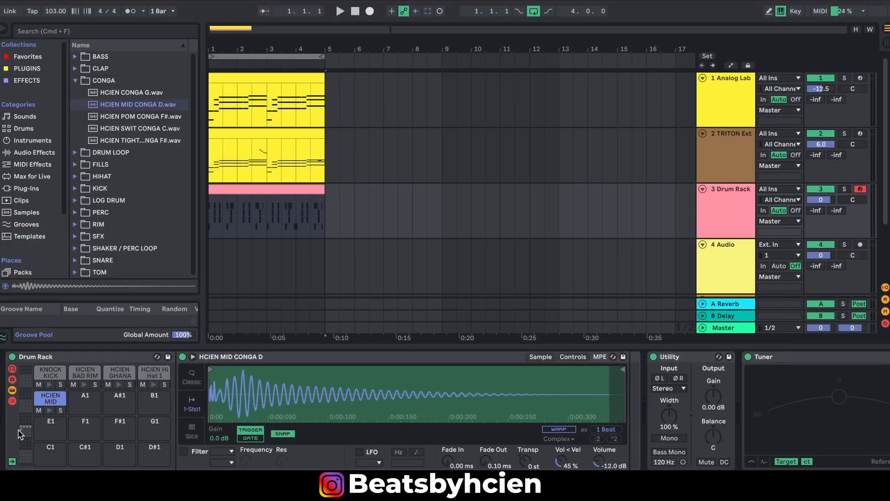
Step: Open the four-bar drum clip and audition the conga, kick, rim and hi-hat lanes
{"action": "double_click", "coordinate": [247, 190]}
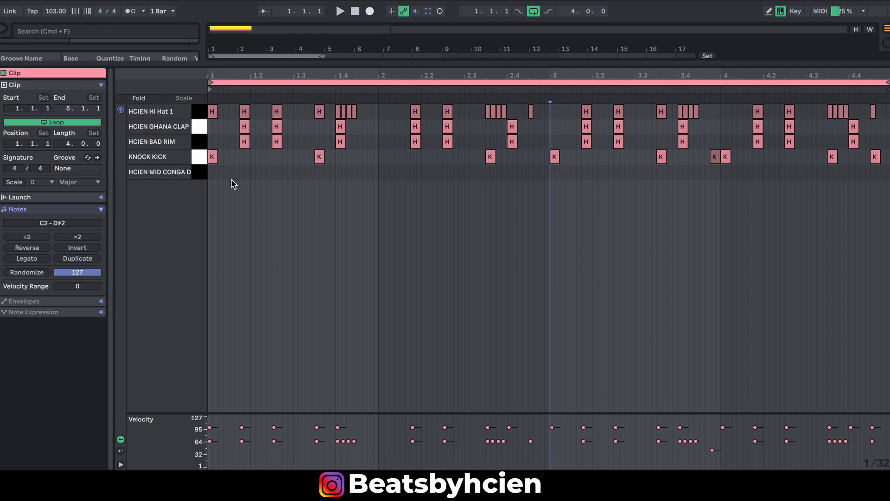
{"action": "key", "text": "super+a"}
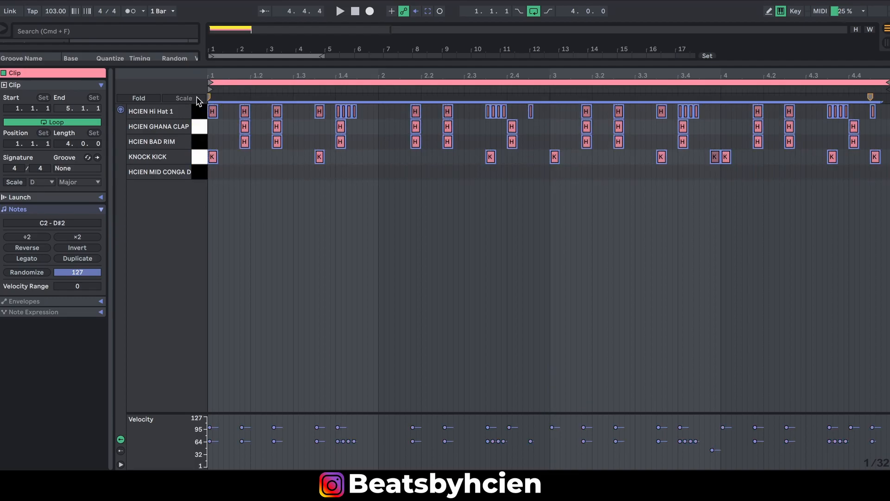
{"action": "left_click", "coordinate": [204, 172]}
{"action": "left_click", "coordinate": [199, 157]}
{"action": "left_click", "coordinate": [199, 142]}
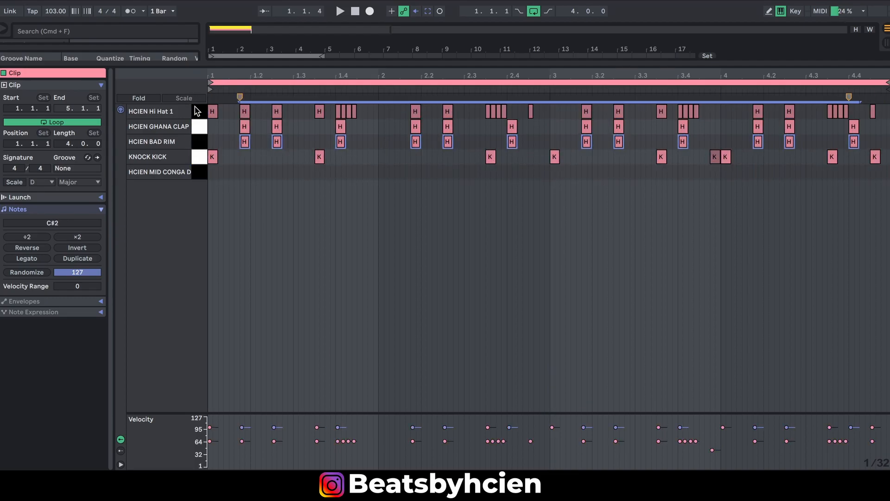
{"action": "left_click", "coordinate": [199, 112]}
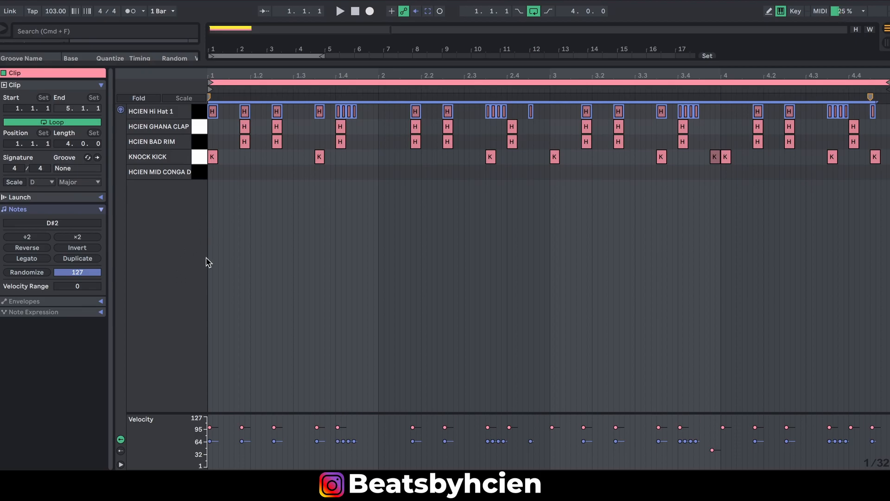
Step: View the Drum Rack's empty E2 to G3 pads, return to the loaded pads and reopen the drum clip
{"action": "double_click", "coordinate": [349, 62]}
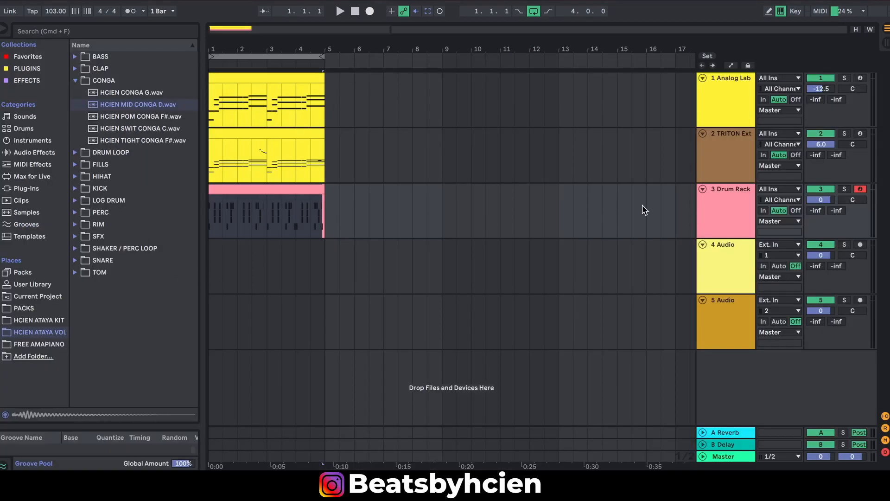
{"action": "double_click", "coordinate": [273, 188]}
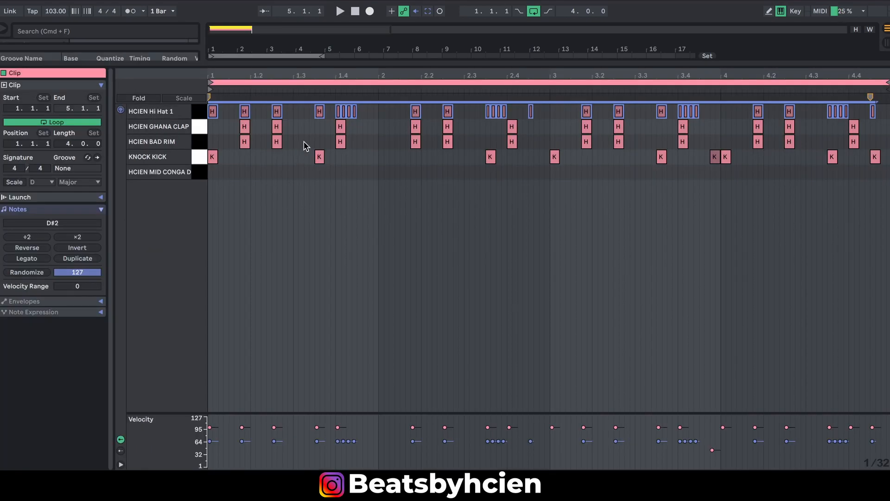
{"action": "double_click", "coordinate": [333, 61]}
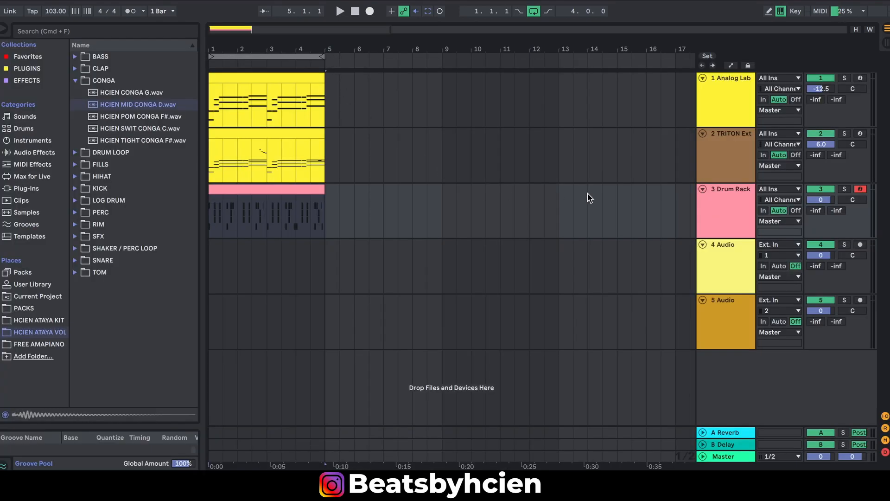
{"action": "double_click", "coordinate": [716, 213]}
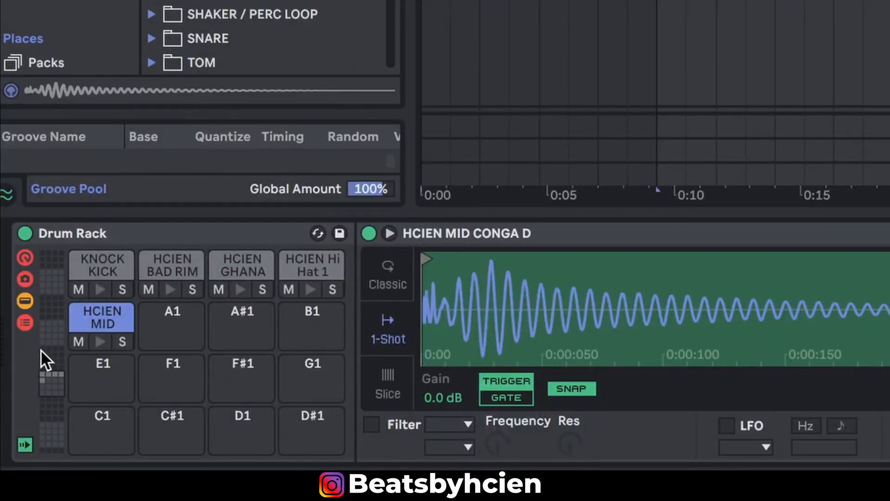
{"action": "left_click_drag", "start_coordinate": [52, 373], "coordinate": [61, 362]}
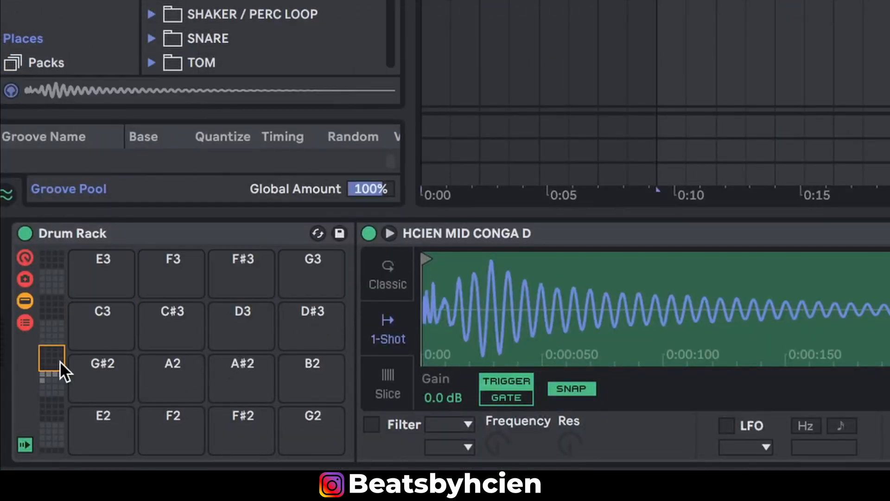
{"action": "left_click", "coordinate": [52, 385]}
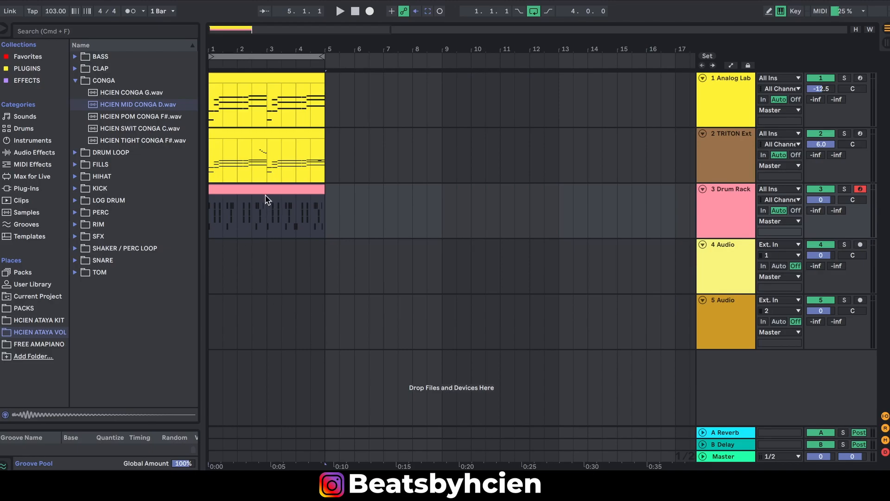
{"action": "double_click", "coordinate": [267, 199]}
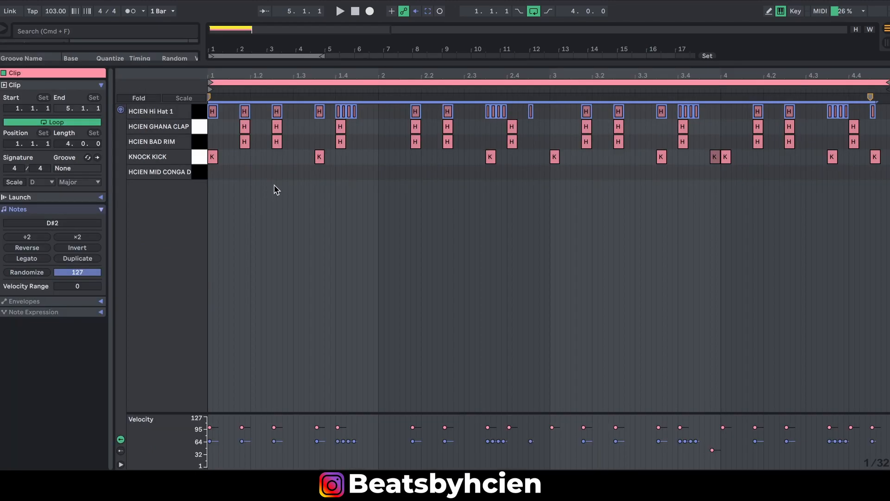
Step: Switch the drum clip's fixed grid to 1/16 and back to 1/32
{"action": "left_click", "coordinate": [300, 188]}
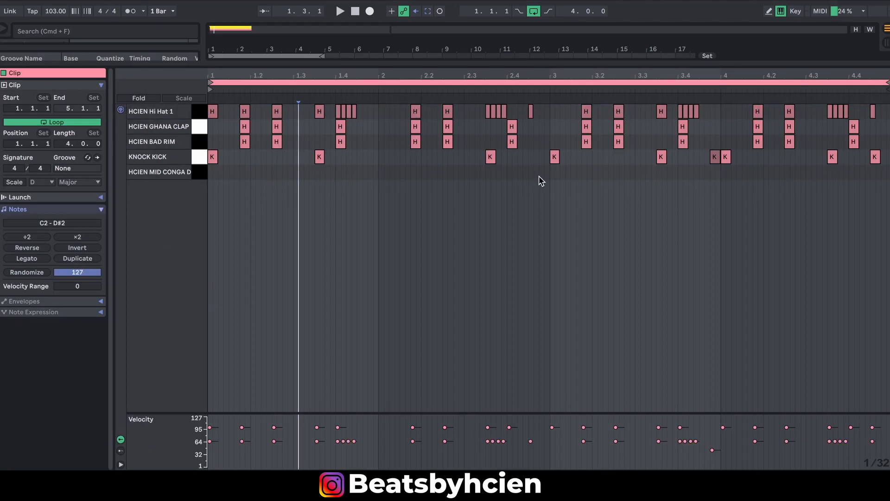
{"action": "right_click", "coordinate": [883, 465]}
{"action": "left_click", "coordinate": [806, 399]}
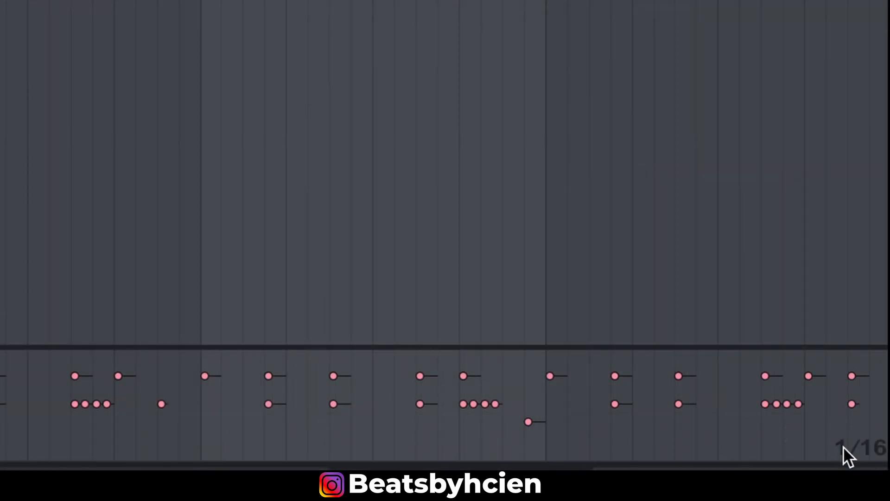
{"action": "right_click", "coordinate": [843, 446]}
{"action": "left_click", "coordinate": [752, 319]}
Step: Switch the clip to the Narrowest adaptive grid and check how it follows the zoom around beat 2.2.3
{"action": "right_click", "coordinate": [877, 438]}
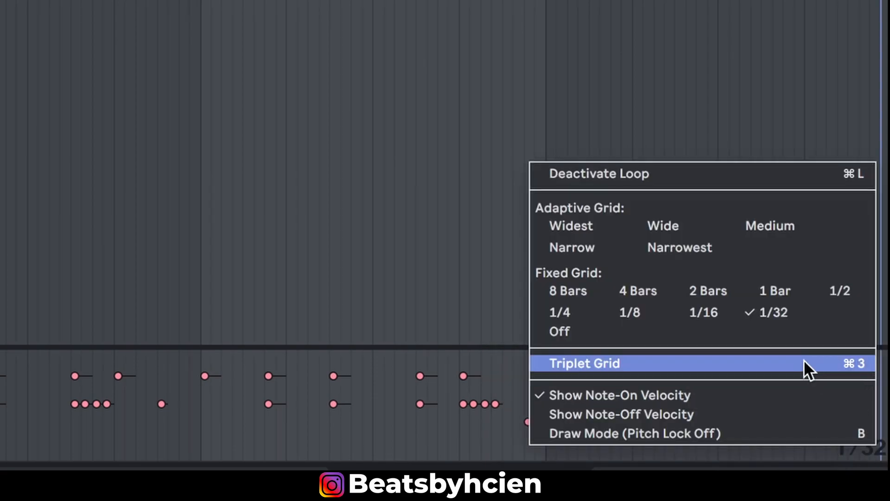
{"action": "left_click", "coordinate": [693, 253]}
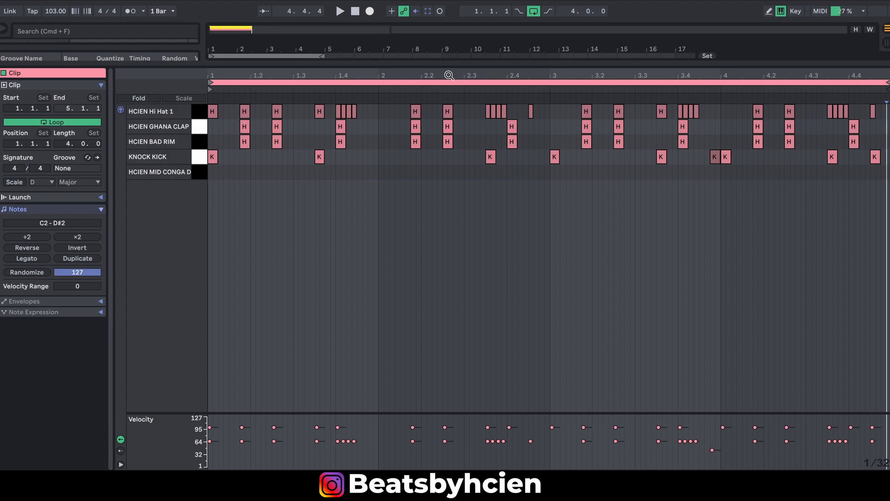
{"action": "left_click_drag", "start_coordinate": [449, 75], "coordinate": [448, 117]}
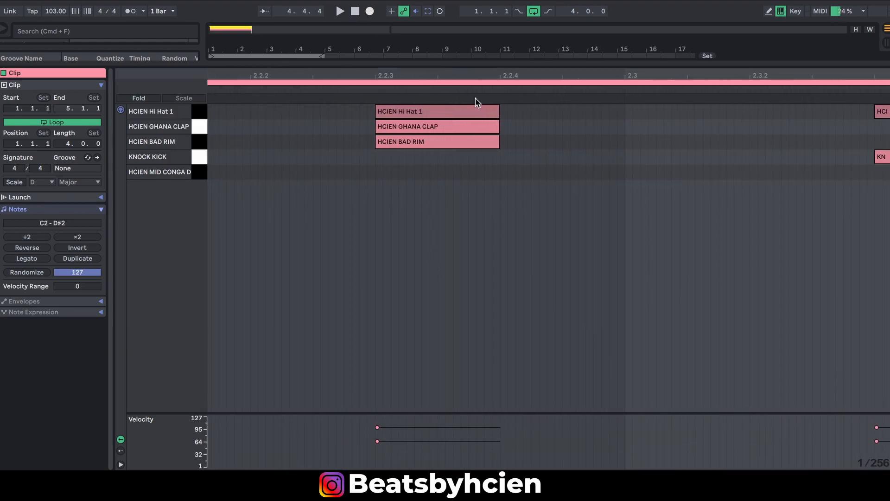
{"action": "left_click_drag", "start_coordinate": [476, 80], "coordinate": [476, 60]}
{"action": "left_click_drag", "start_coordinate": [477, 78], "coordinate": [452, 30]}
Step: Turn the triplet grid on and off again in the drum clip
{"action": "right_click", "coordinate": [705, 348]}
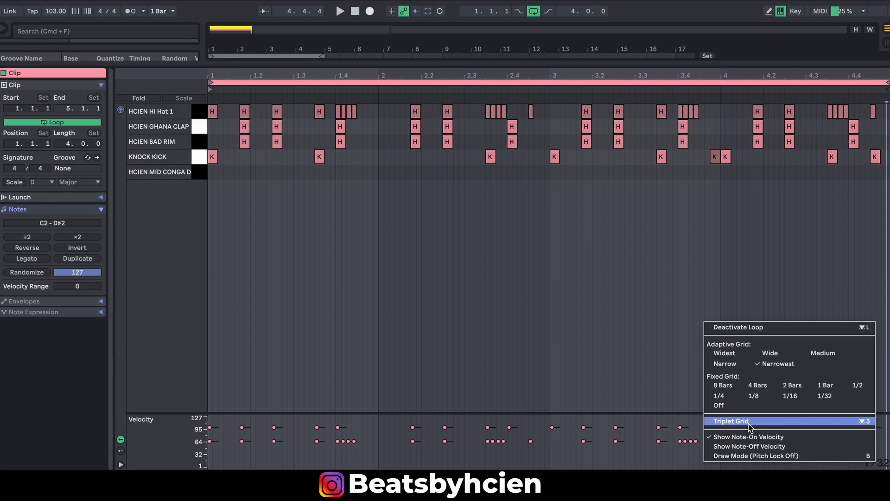
{"action": "left_click", "coordinate": [749, 421]}
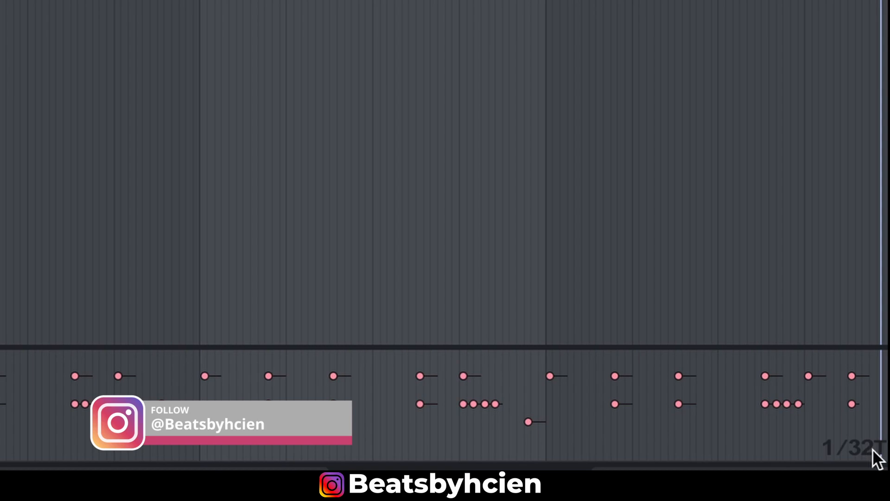
{"action": "right_click", "coordinate": [878, 459]}
{"action": "left_click", "coordinate": [657, 374]}
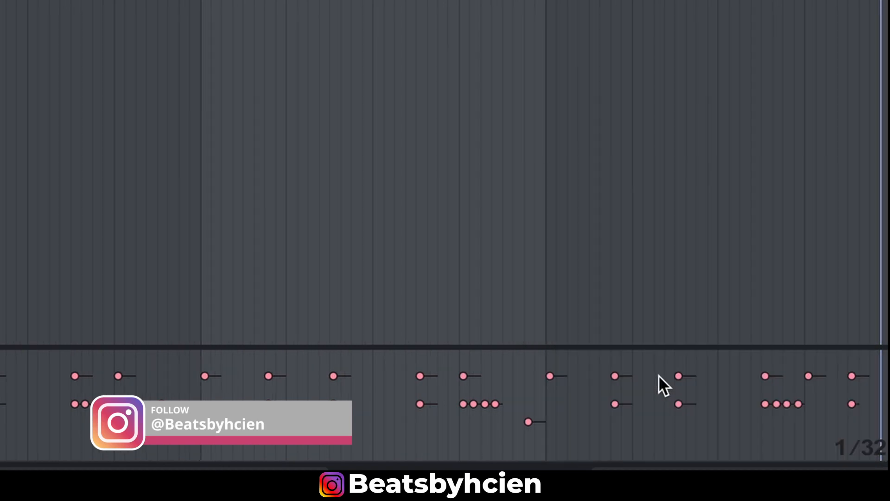
Step: Set the fixed grid to 1/16 and add an HCIEN MID CONGA D note at 2.4.3 with velocity about 50
{"action": "right_click", "coordinate": [829, 440]}
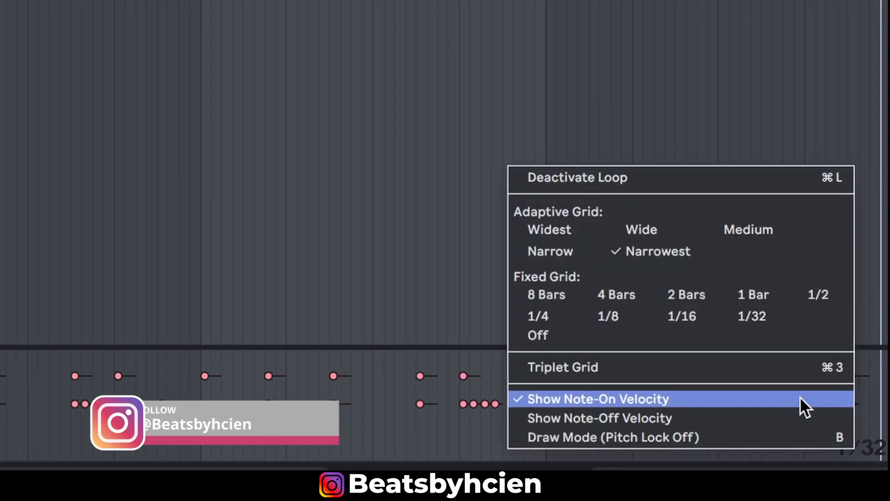
{"action": "left_click", "coordinate": [681, 316]}
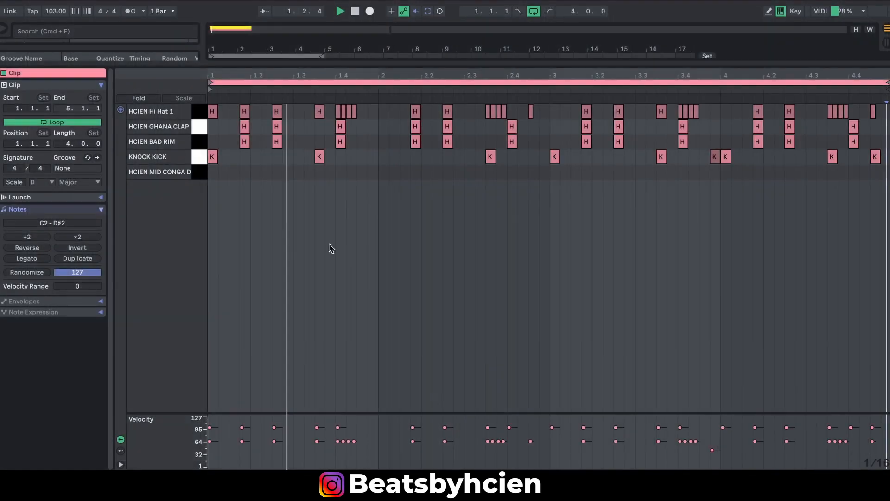
{"action": "double_click", "coordinate": [533, 172]}
{"action": "key", "text": "space"}
{"action": "left_click_drag", "start_coordinate": [533, 427], "coordinate": [533, 430]}
{"action": "key", "text": "space"}
Step: Duplicate the conga note from bar 2 to 4.4.3 and copy that note to 4.4.1
{"action": "left_click_drag", "start_coordinate": [552, 173], "coordinate": [190, 309]}
{"action": "key", "text": "super+d"}
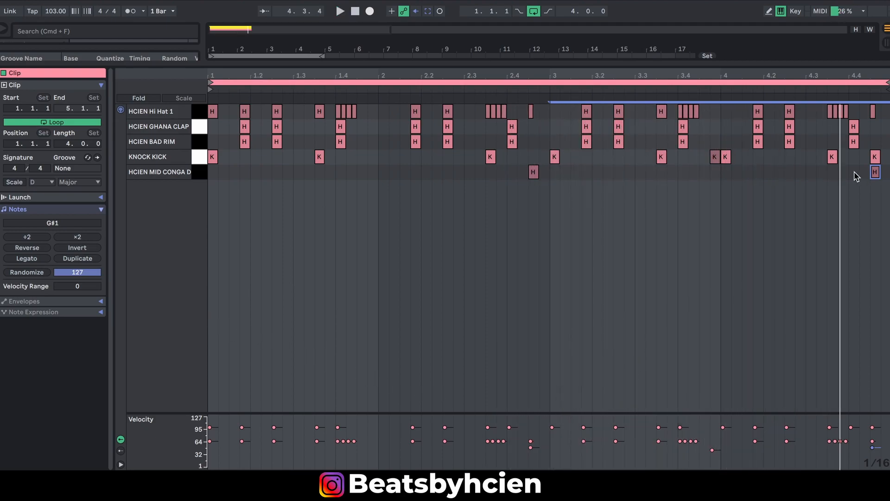
{"action": "left_click", "coordinate": [874, 175]}
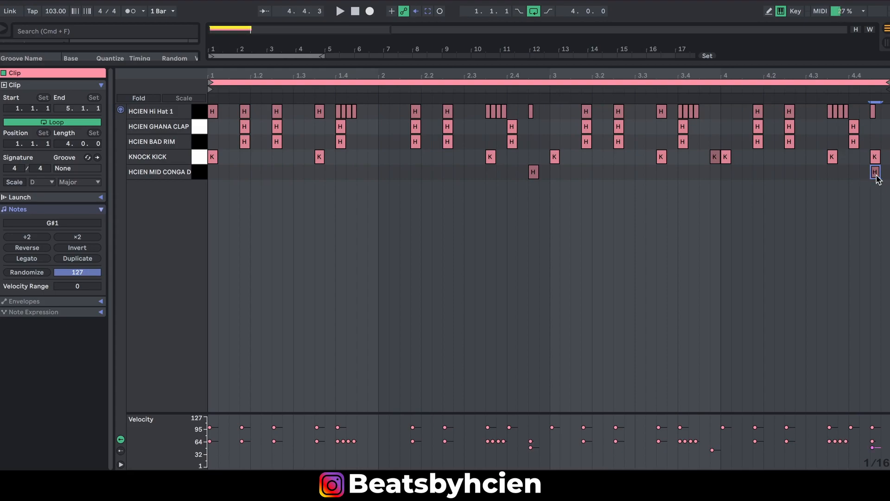
{"action": "left_click_drag", "start_coordinate": [875, 173], "coordinate": [853, 173]}
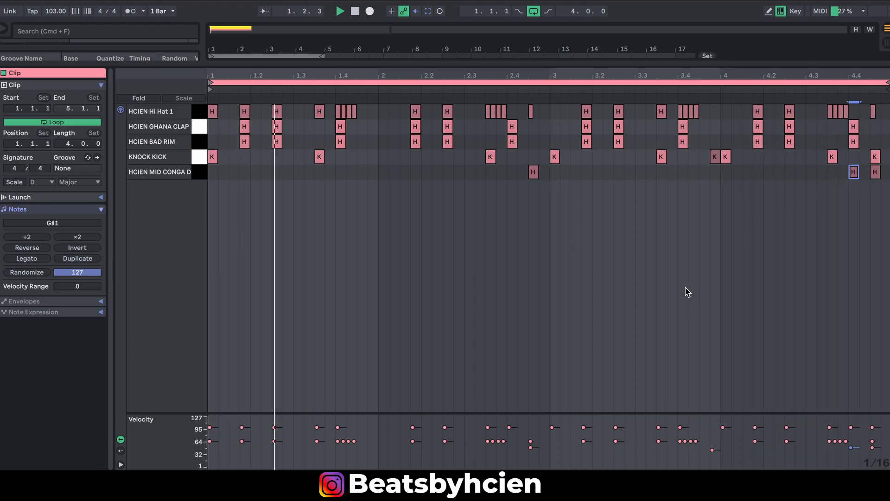
Step: Close the clip editor, insert a MIDI track and place it directly below the Drum Rack track
{"action": "double_click", "coordinate": [505, 62]}
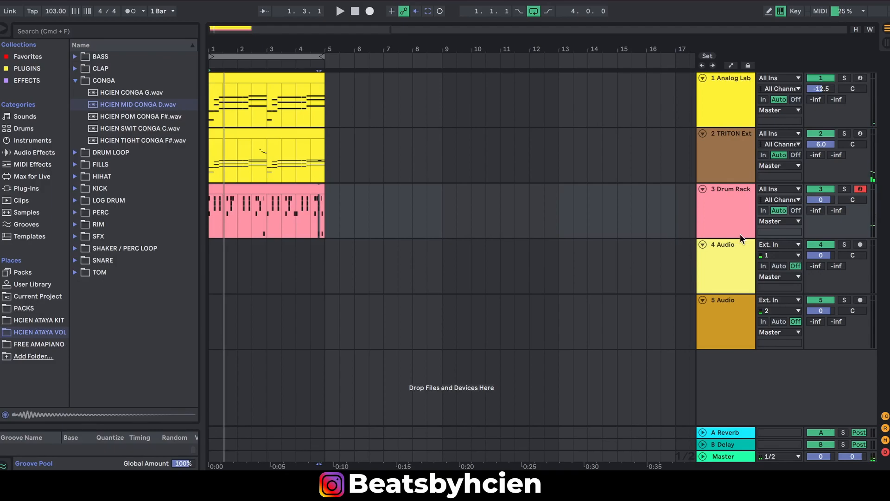
{"action": "right_click", "coordinate": [732, 391]}
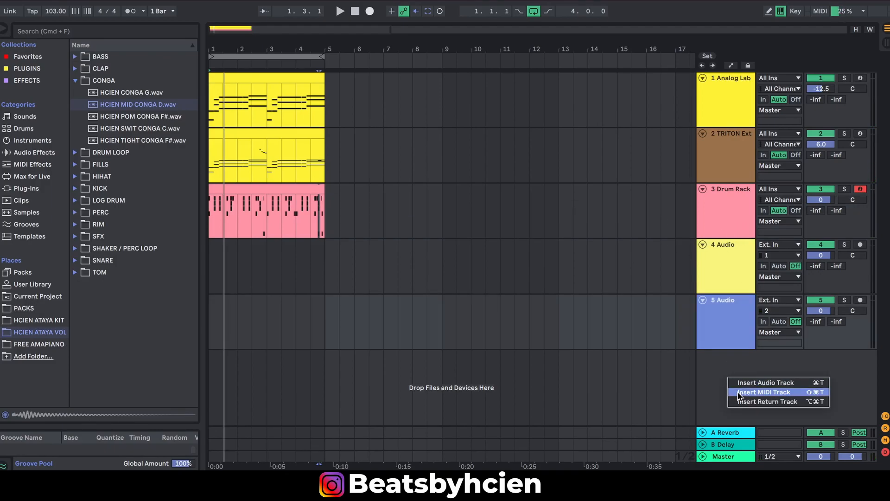
{"action": "left_click", "coordinate": [733, 392]}
{"action": "left_click_drag", "start_coordinate": [732, 391], "coordinate": [633, 244]}
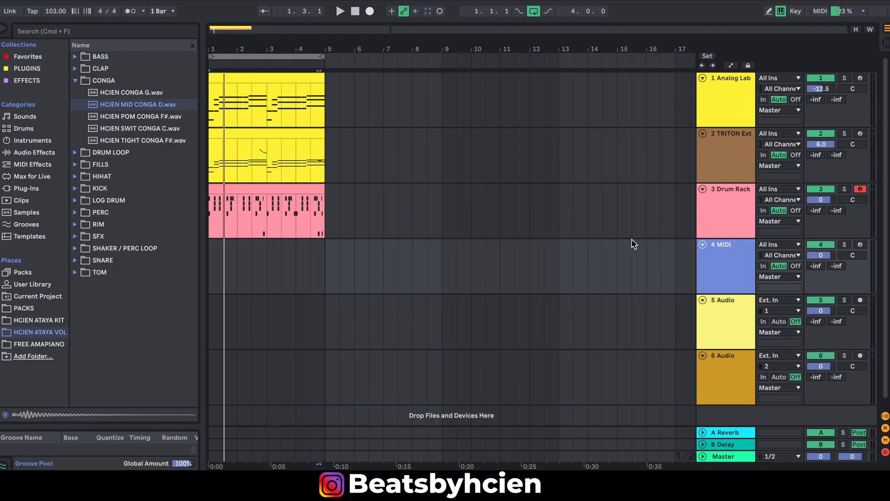
Step: Load HCIEN SUB 808.wav from the 808 BASS folder of HCIEN ATAYA KIT onto the new MIDI track
{"action": "left_click", "coordinate": [77, 81]}
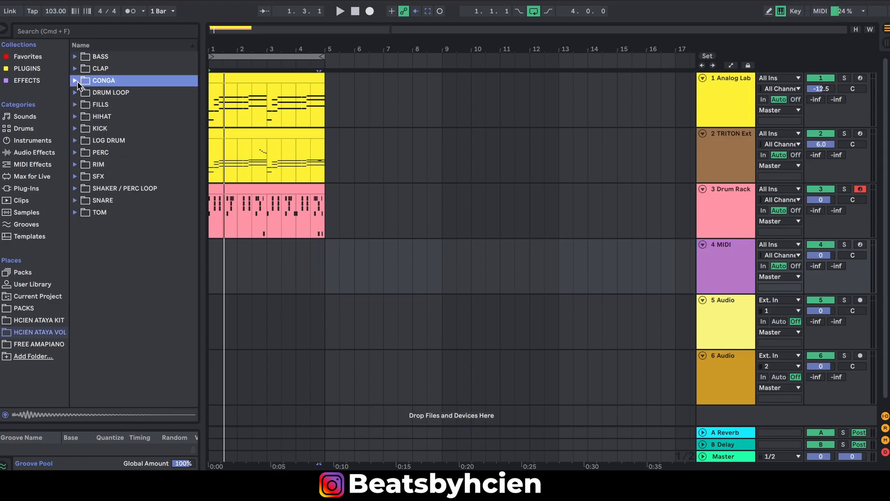
{"action": "left_click", "coordinate": [29, 320]}
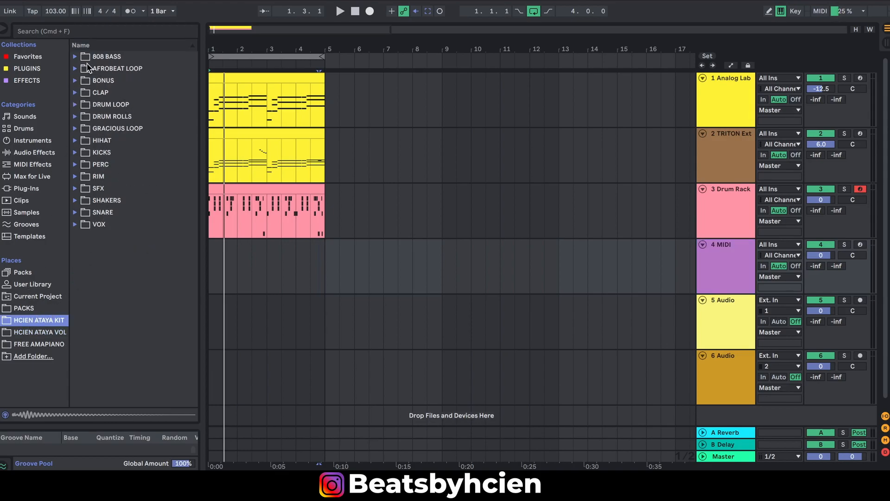
{"action": "left_click", "coordinate": [76, 57]}
{"action": "left_click_drag", "start_coordinate": [145, 147], "coordinate": [238, 267]}
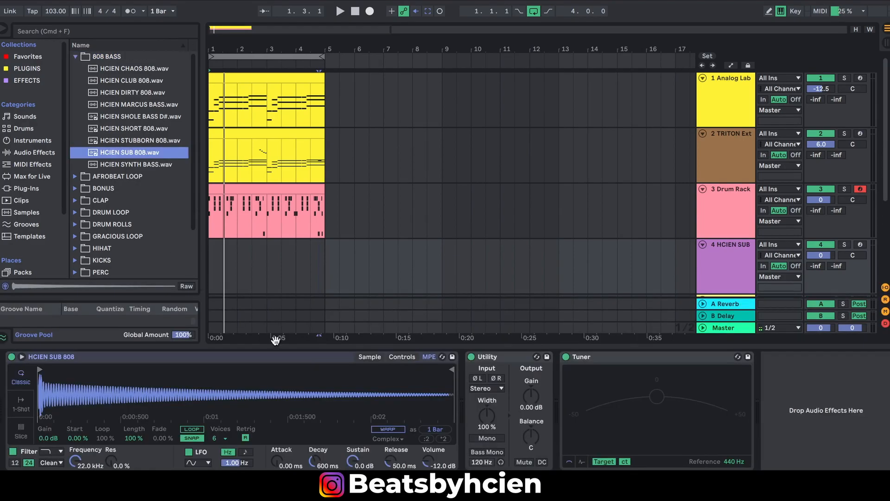
Step: Arm the HCIEN SUB track and set the HCIEN SUB 808 sample's Detune to +14 ct
{"action": "left_click", "coordinate": [175, 335]}
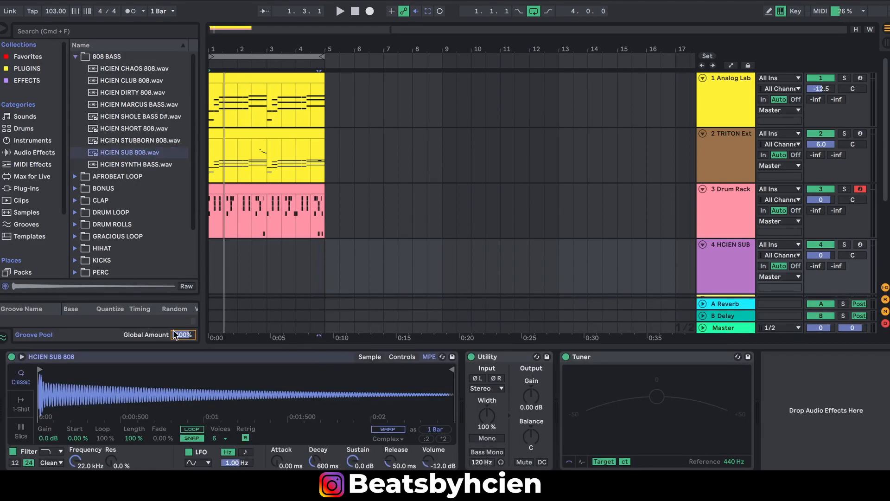
{"action": "left_click", "coordinate": [583, 357]}
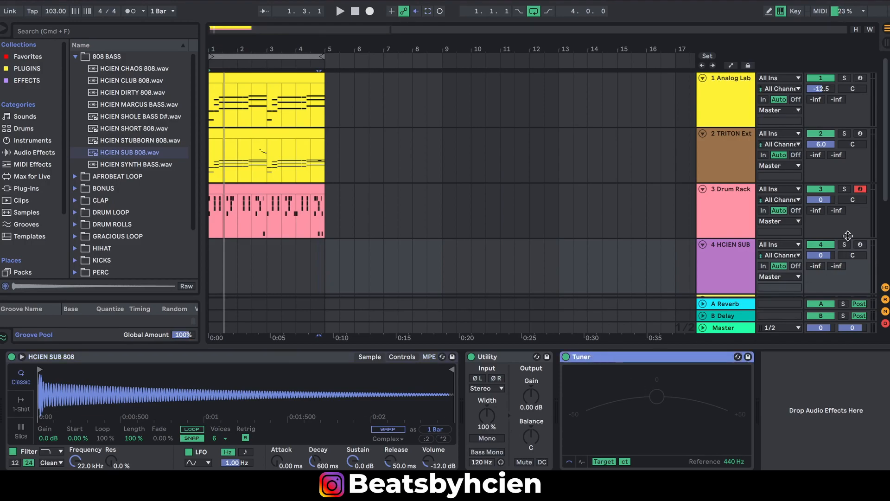
{"action": "left_click", "coordinate": [860, 246]}
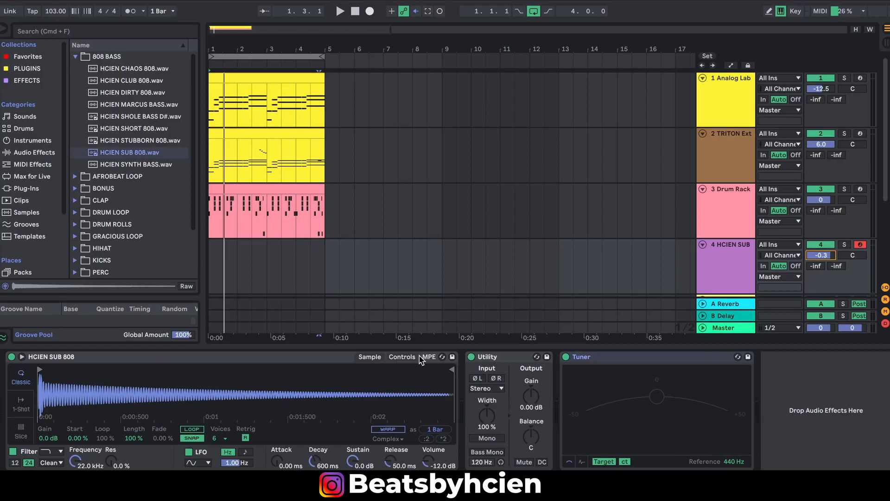
{"action": "left_click", "coordinate": [402, 357]}
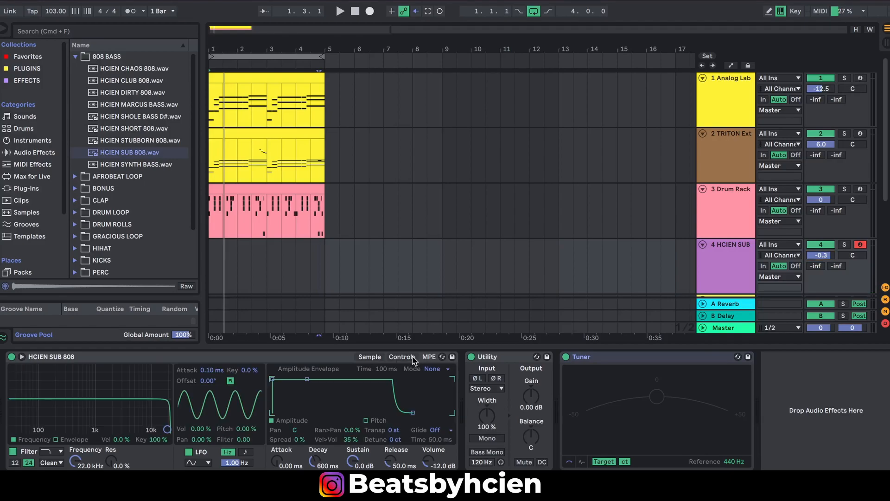
{"action": "left_click", "coordinate": [370, 356]}
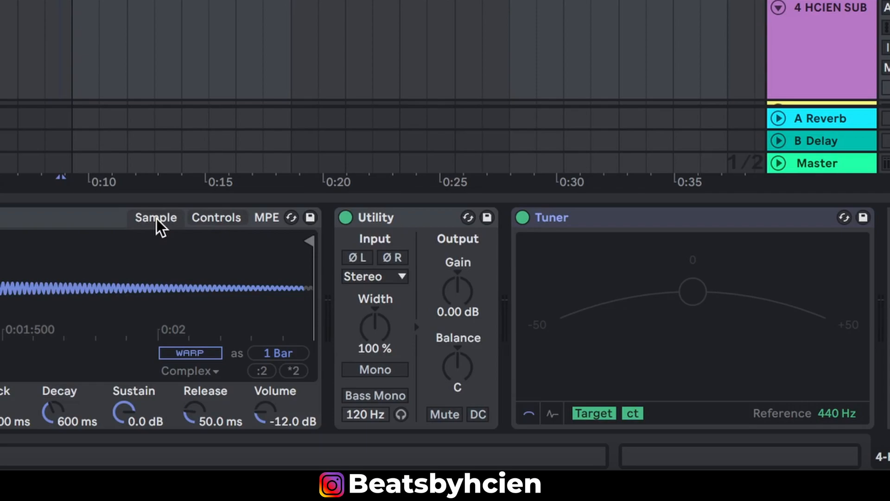
{"action": "left_click", "coordinate": [204, 222]}
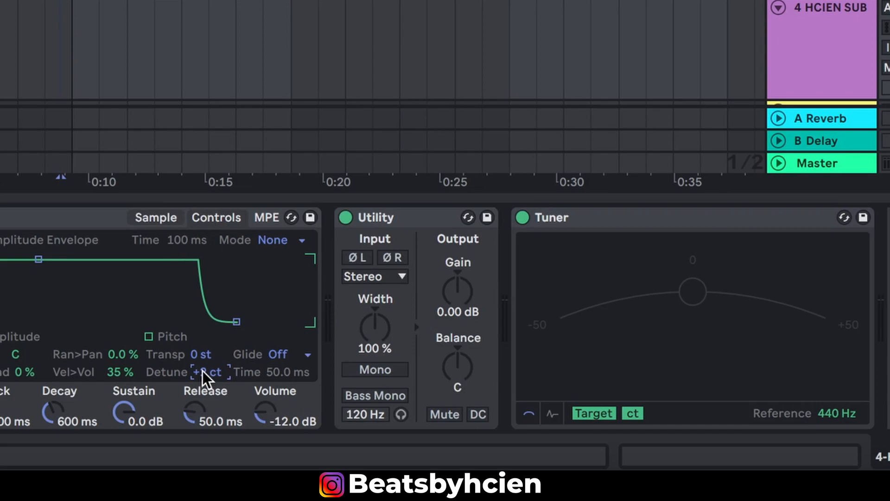
{"action": "left_click_drag", "start_coordinate": [202, 371], "coordinate": [202, 358]}
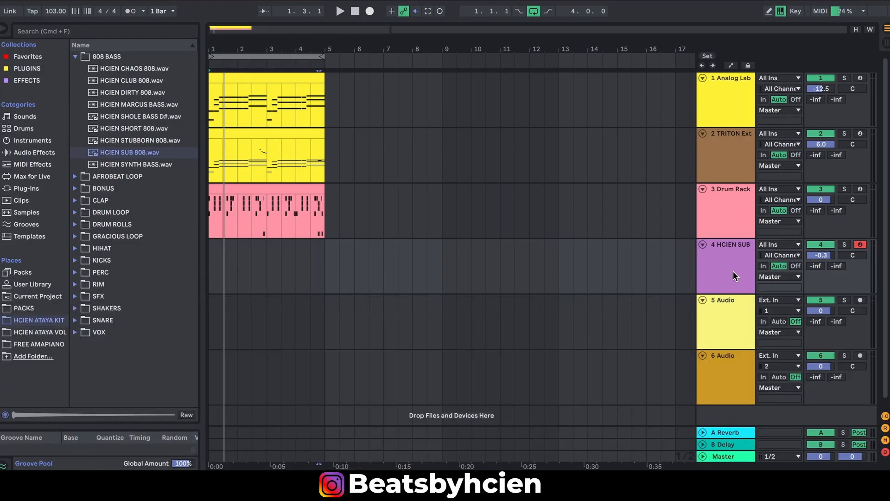
Step: Move the HCIEN SUB track directly above the Drum Rack track and create an empty four-bar MIDI clip on it from bar 1
{"action": "left_click_drag", "start_coordinate": [730, 267], "coordinate": [595, 172]}
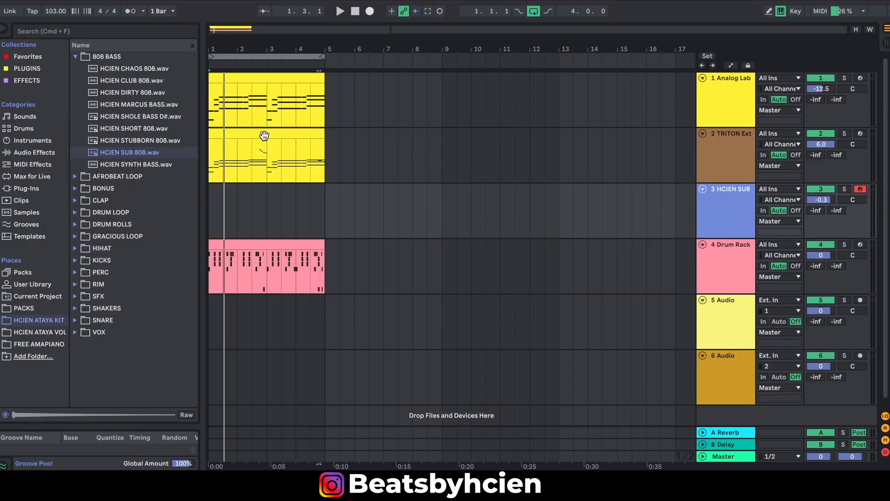
{"action": "left_click_drag", "start_coordinate": [324, 223], "coordinate": [241, 203]}
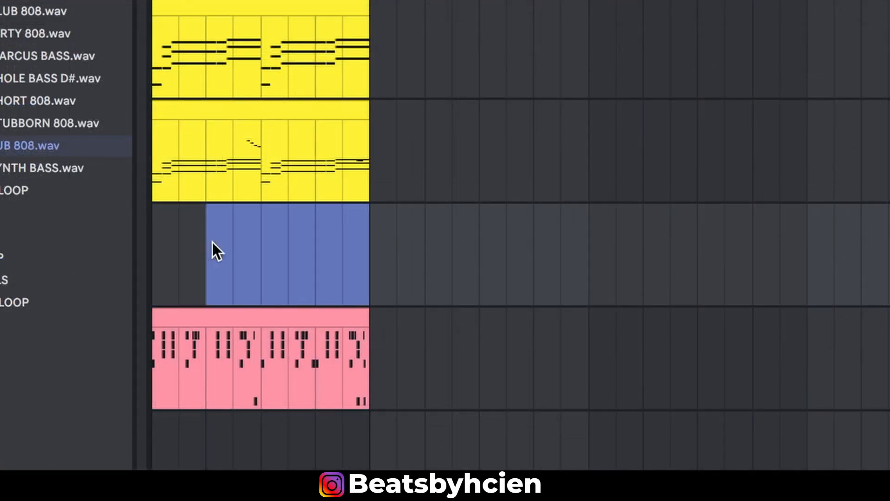
{"action": "left_click_drag", "start_coordinate": [212, 242], "coordinate": [151, 244]}
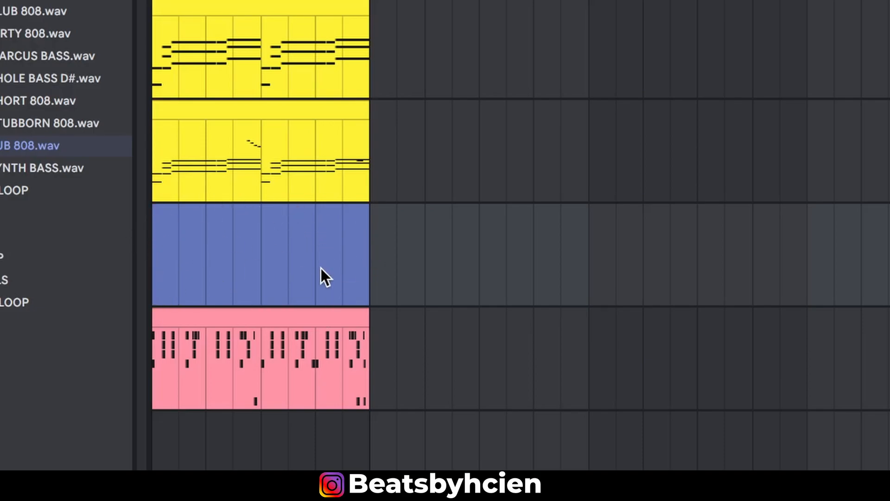
{"action": "double_click", "coordinate": [320, 268]}
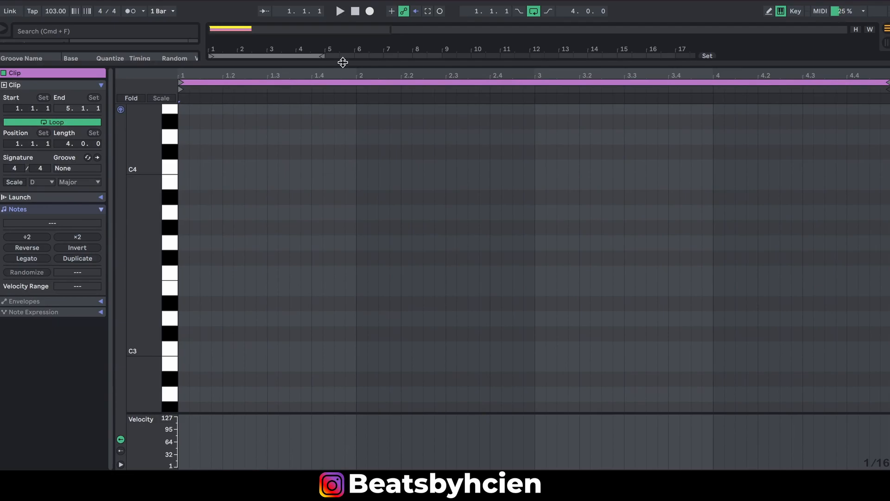
Step: Open the TRITON Extreme clip together with the HCIEN SUB clip for multi-clip editing in an enlarged clip editor
{"action": "double_click", "coordinate": [343, 63]}
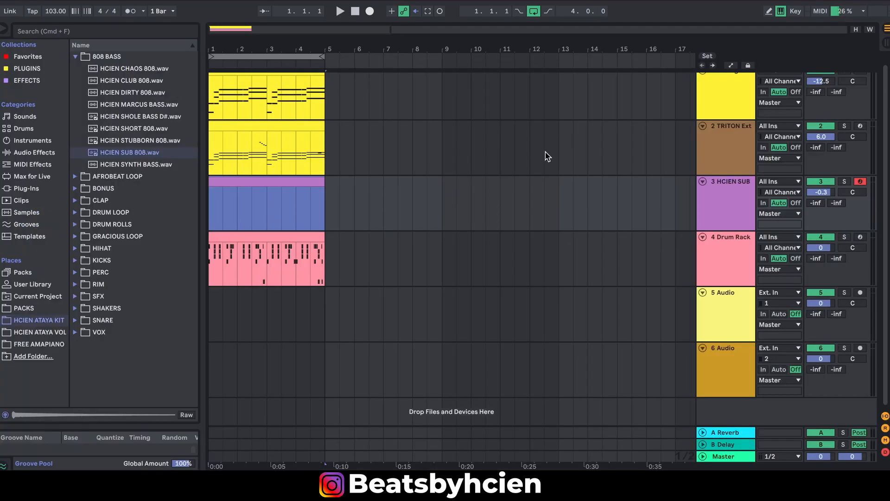
{"action": "double_click", "coordinate": [265, 127]}
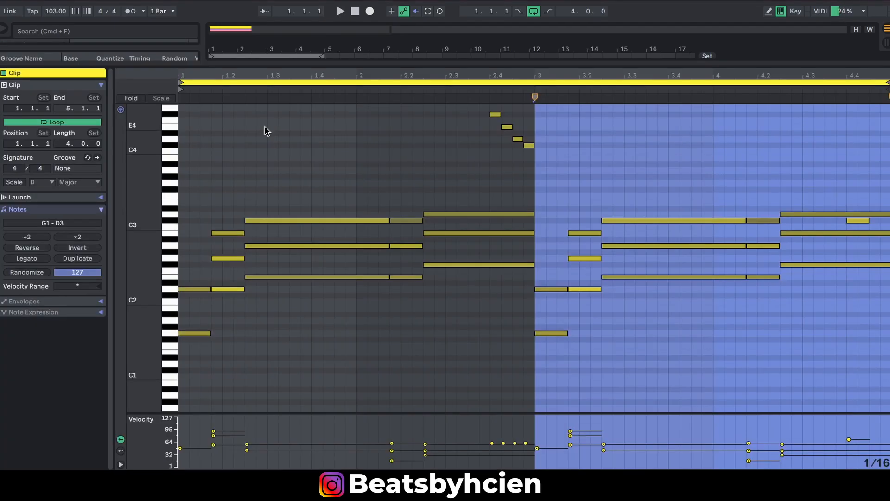
{"action": "left_click_drag", "start_coordinate": [343, 62], "coordinate": [347, 239]}
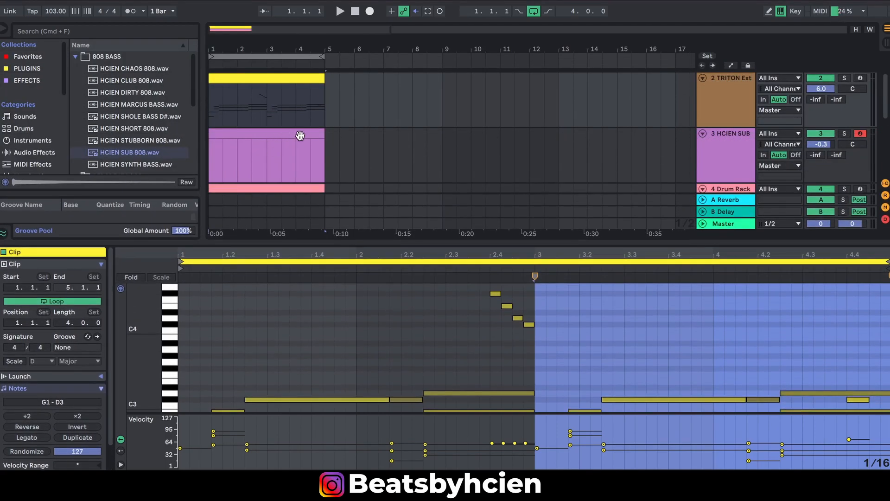
{"action": "left_click", "coordinate": [263, 132], "text": "shift"}
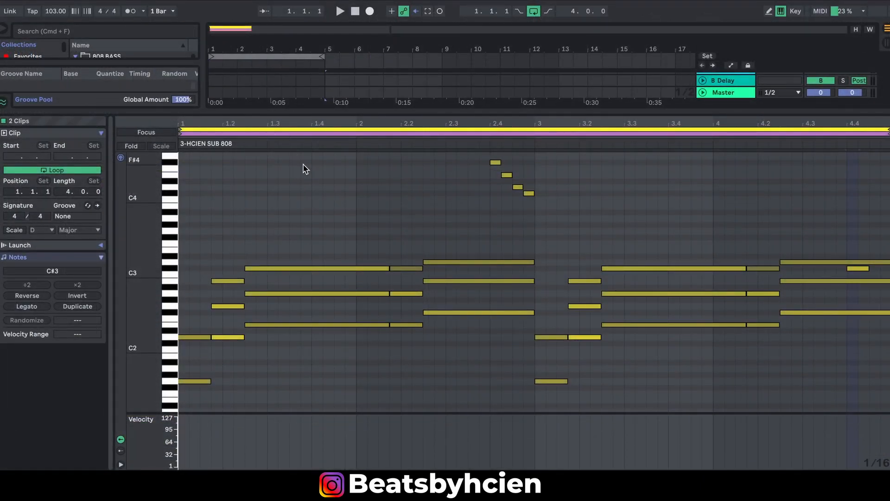
Step: Turn on Focus in the note editor and make the HCIEN SUB 808 clip the one being edited
{"action": "left_click", "coordinate": [68, 418]}
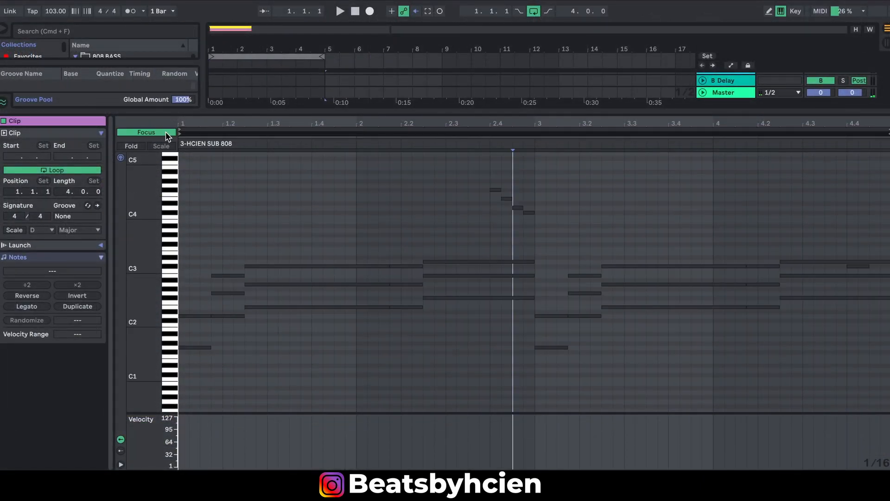
{"action": "left_click", "coordinate": [204, 129]}
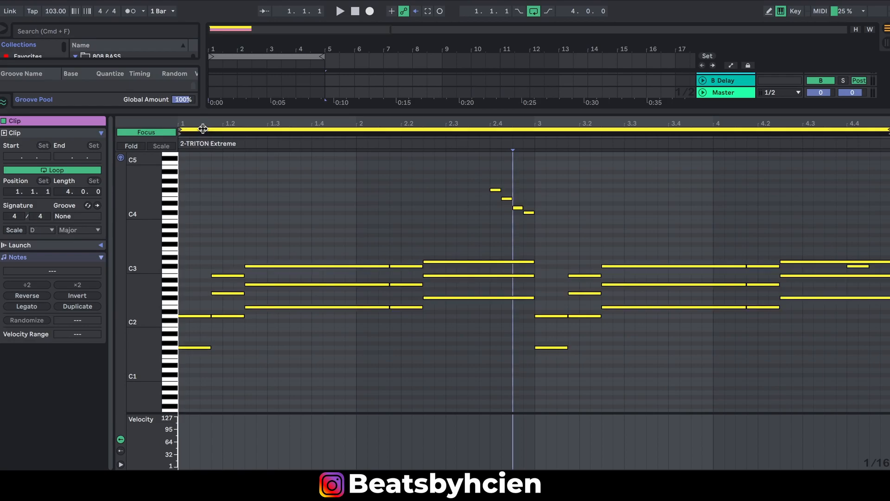
{"action": "left_click", "coordinate": [202, 129]}
{"action": "left_click", "coordinate": [170, 250]}
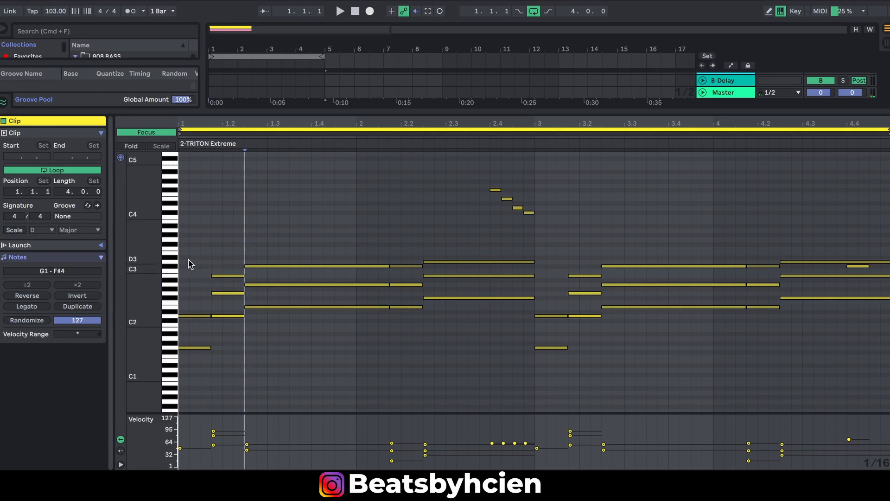
{"action": "left_click", "coordinate": [216, 132]}
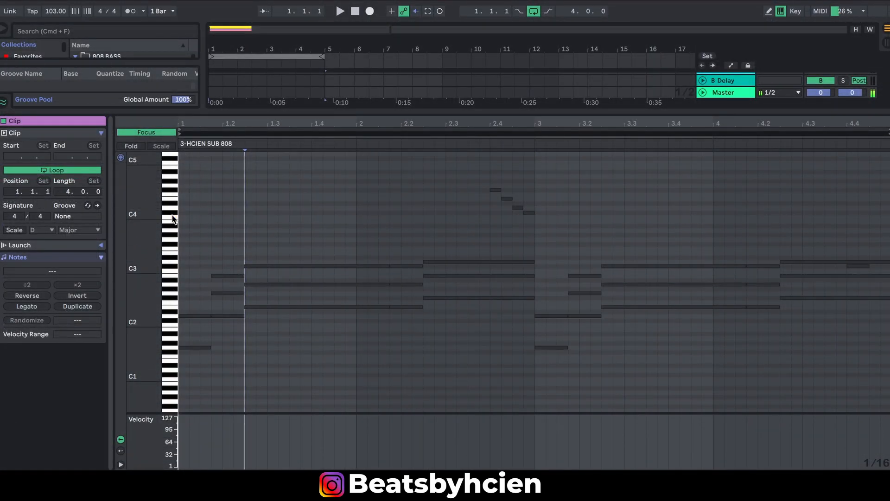
{"action": "left_click_drag", "start_coordinate": [201, 378], "coordinate": [889, 183]}
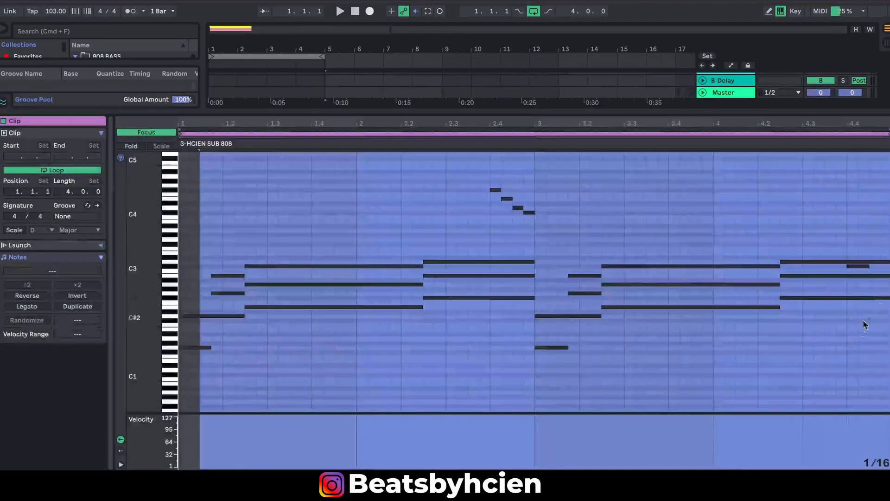
{"action": "left_click", "coordinate": [861, 365]}
{"action": "left_click_drag", "start_coordinate": [862, 365], "coordinate": [184, 146]}
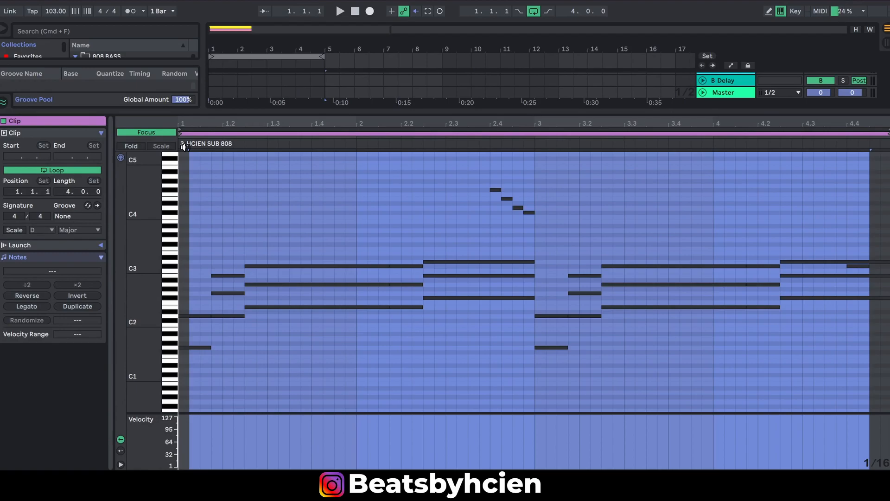
Step: Add a G2 bass note three sixteenths long at 1.1.1 and audition it by playing the loop
{"action": "left_click", "coordinate": [215, 347]}
{"action": "key", "text": "space"}
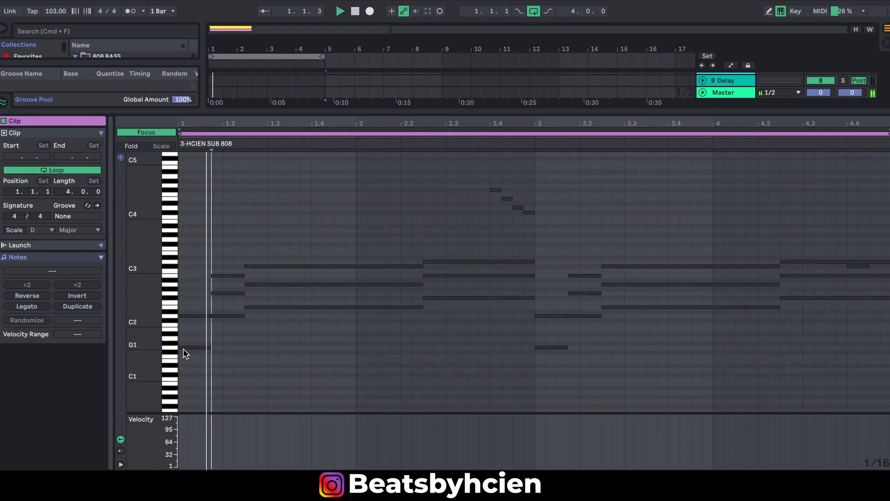
{"action": "key", "text": "space"}
{"action": "key", "text": "space"}
{"action": "key", "text": "space"}
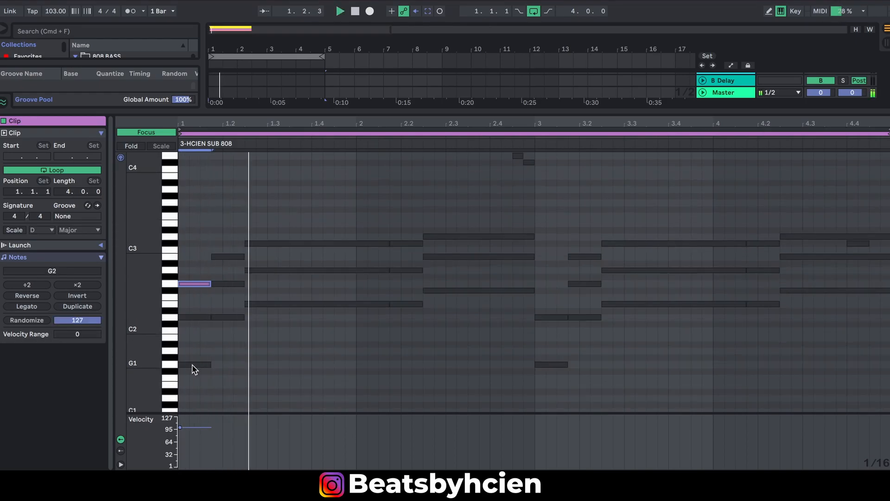
{"action": "key", "text": "space"}
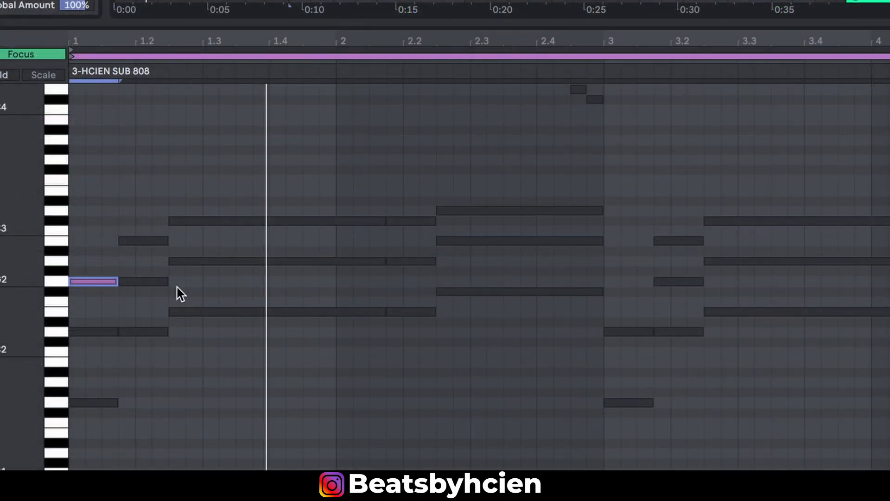
Step: Add two bass notes, A2 at 1.3.3 and B2 at 2.3.3, each two sixteenths long, checking them in playback
{"action": "left_click", "coordinate": [243, 263]}
{"action": "double_click", "coordinate": [243, 262]}
{"action": "left_click_drag", "start_coordinate": [249, 261], "coordinate": [270, 261]}
{"action": "key", "text": "space"}
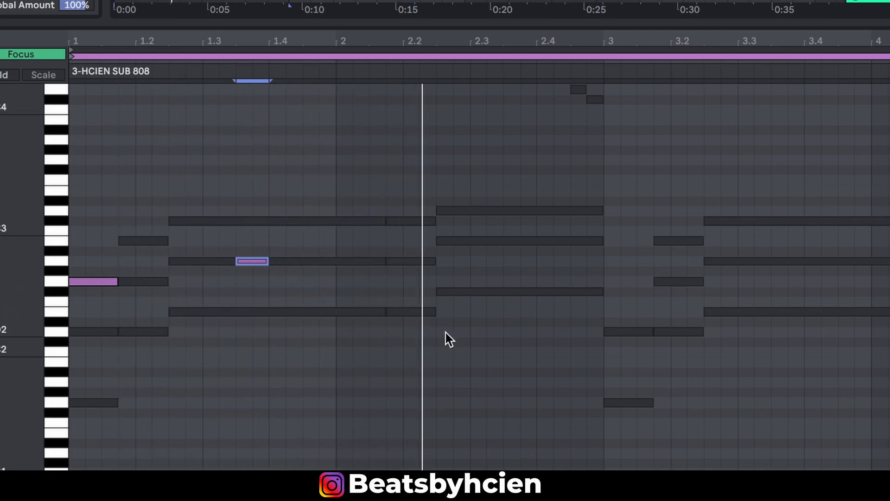
{"action": "double_click", "coordinate": [508, 242]}
{"action": "key", "text": "space"}
{"action": "left_click_drag", "start_coordinate": [517, 240], "coordinate": [531, 242]}
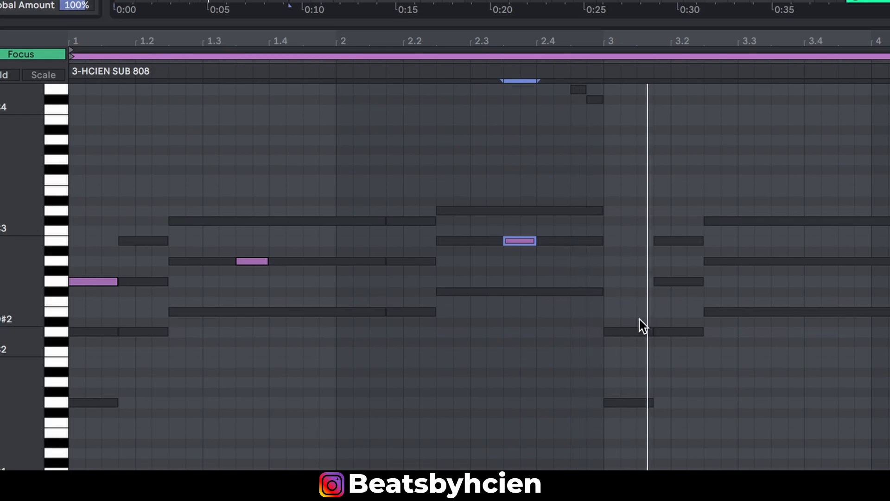
Step: Duplicate the three bass notes of bars 1 and 2 into bars 3 and 4 and apply Legato to all notes
{"action": "left_click_drag", "start_coordinate": [606, 361], "coordinate": [68, 84]}
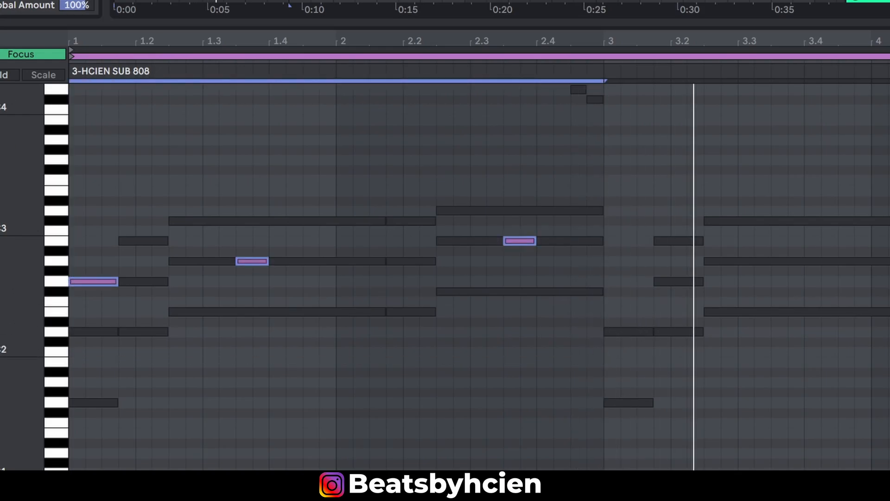
{"action": "key", "text": "super+d"}
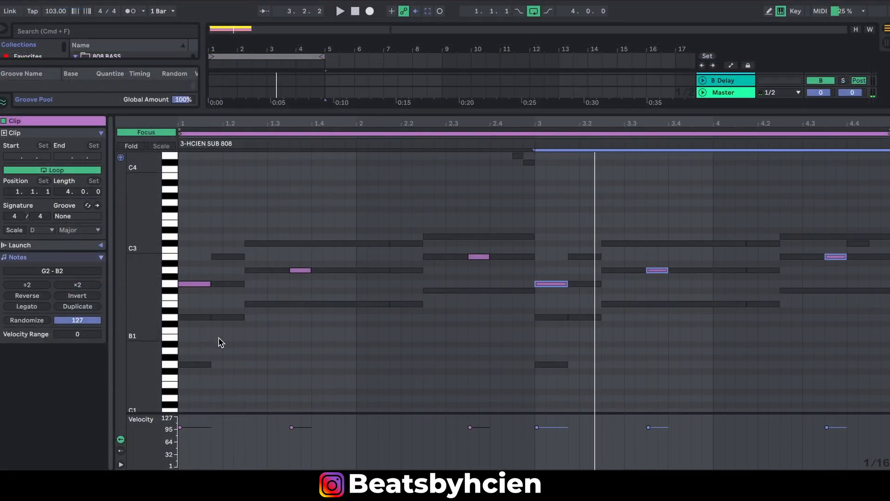
{"action": "key", "text": "super+a"}
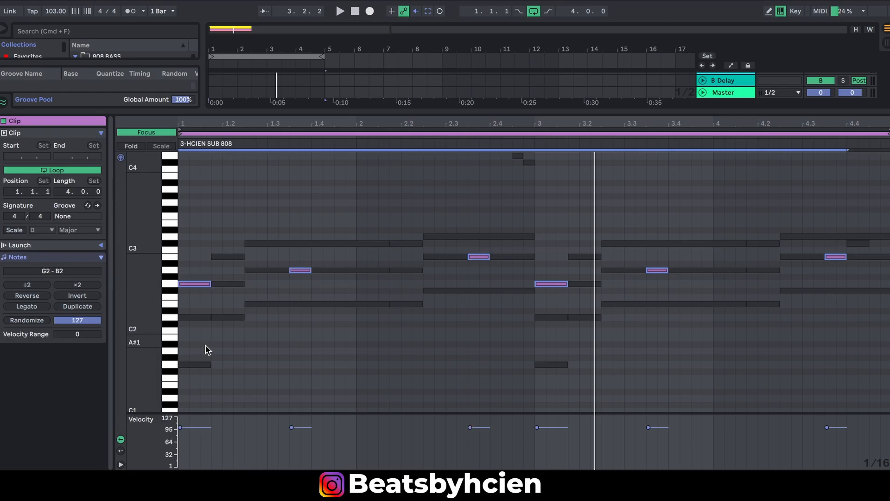
{"action": "left_click", "coordinate": [27, 306]}
Step: Add an A3 note at 1.2.4 in the 808 clip, extend it to two sixteenths, and play it back
{"action": "scroll", "coordinate": [135, 251], "scroll_direction": "up", "scroll_amount": 3}
{"action": "left_click", "coordinate": [295, 233]}
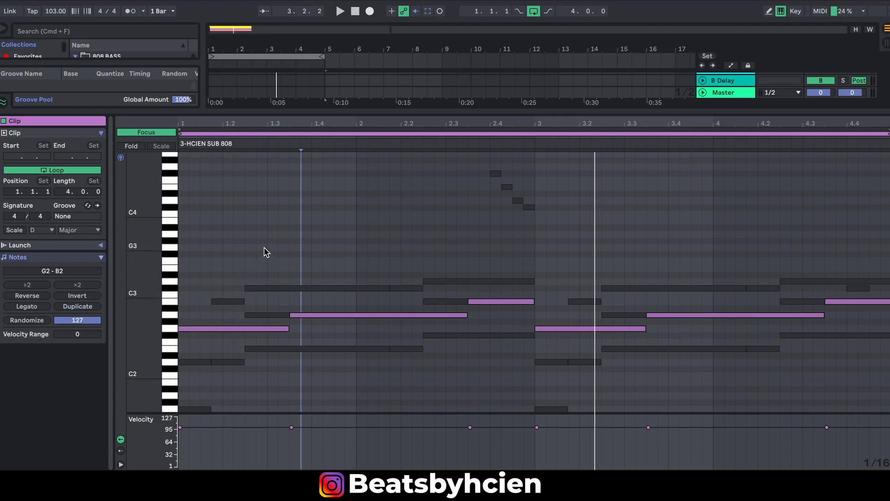
{"action": "double_click", "coordinate": [258, 234]}
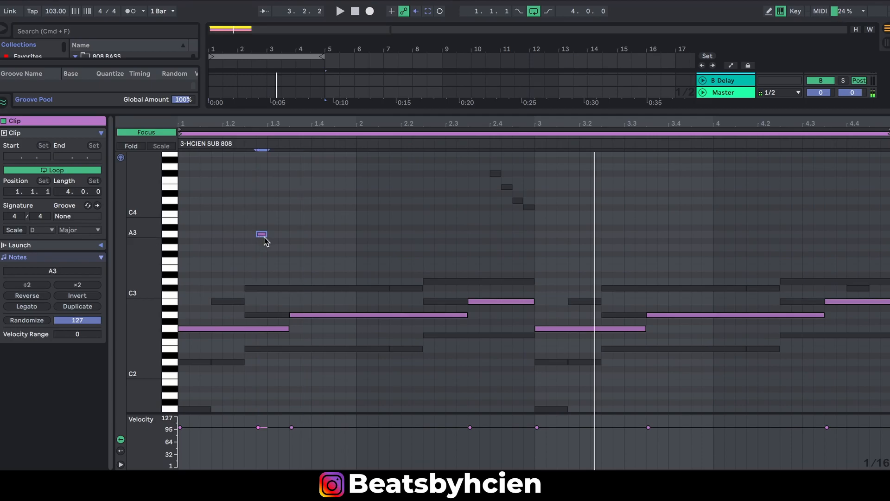
{"action": "left_click_drag", "start_coordinate": [265, 235], "coordinate": [276, 237]}
{"action": "key", "text": "space"}
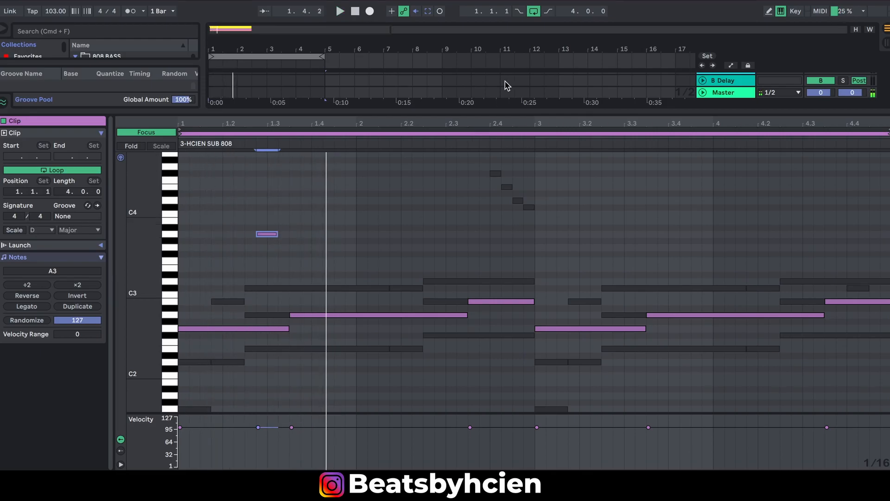
Step: Set the Glide mode of the HCIEN SUB 808 sampler to Glide in its Controls section
{"action": "double_click", "coordinate": [498, 109]}
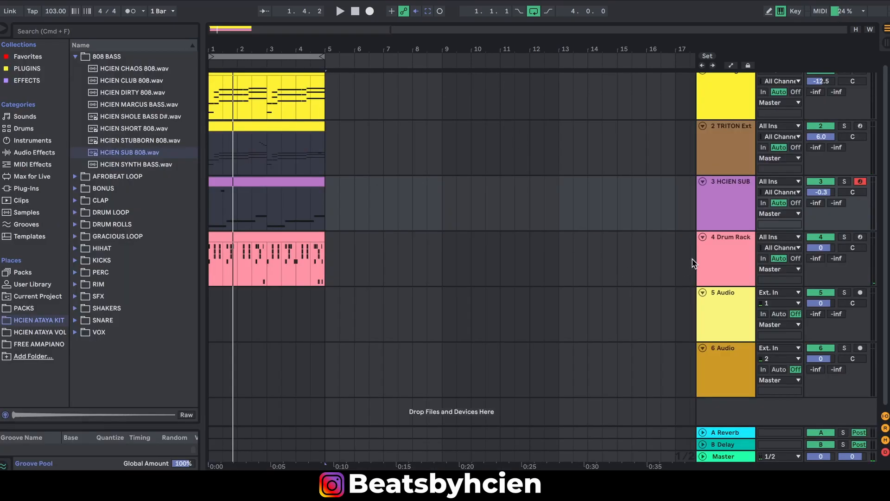
{"action": "double_click", "coordinate": [719, 217]}
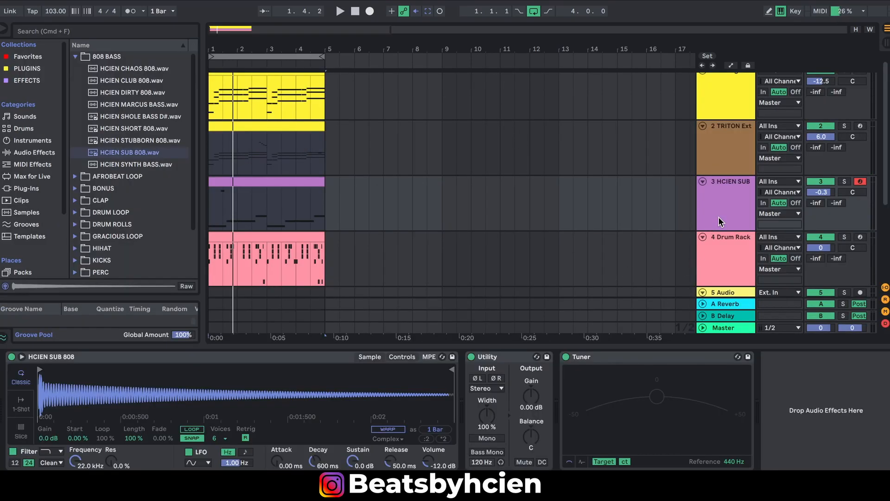
{"action": "left_click", "coordinate": [401, 357]}
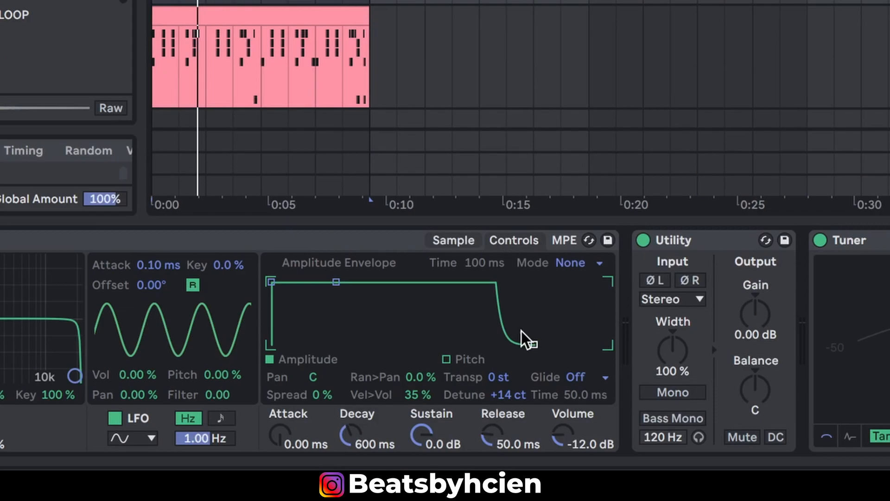
{"action": "left_click", "coordinate": [606, 378]}
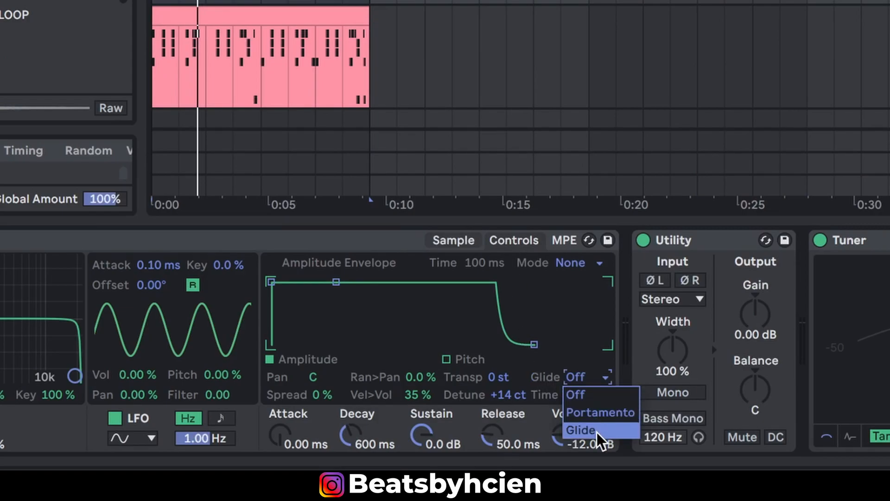
{"action": "left_click", "coordinate": [571, 377]}
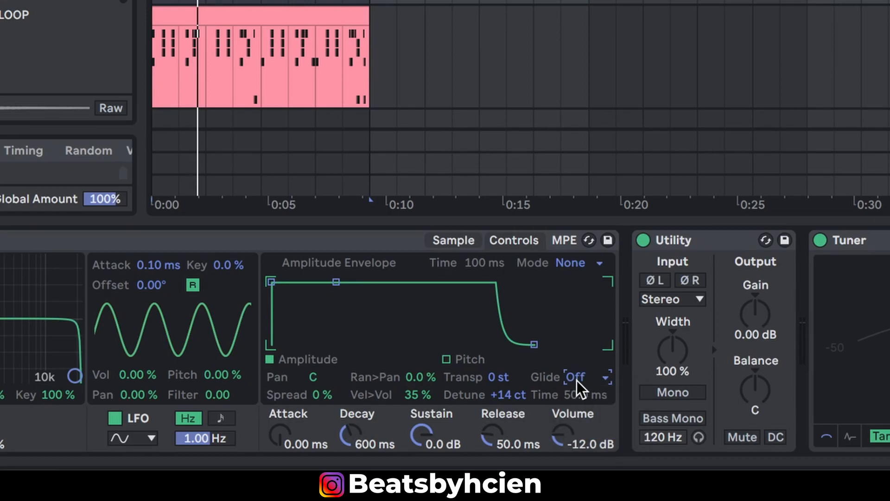
{"action": "left_click", "coordinate": [576, 381]}
{"action": "left_click", "coordinate": [580, 425]}
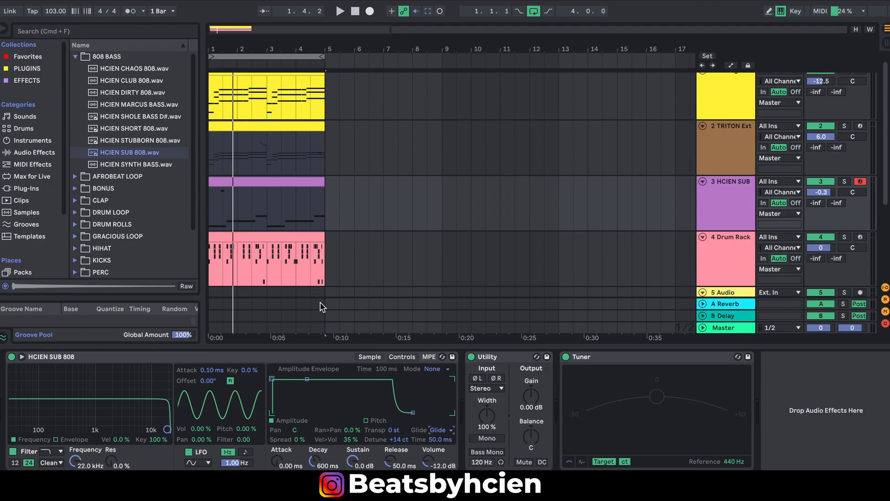
Step: Reopen the 808 clip and play the loop to hear how the A3 note glides
{"action": "double_click", "coordinate": [267, 176]}
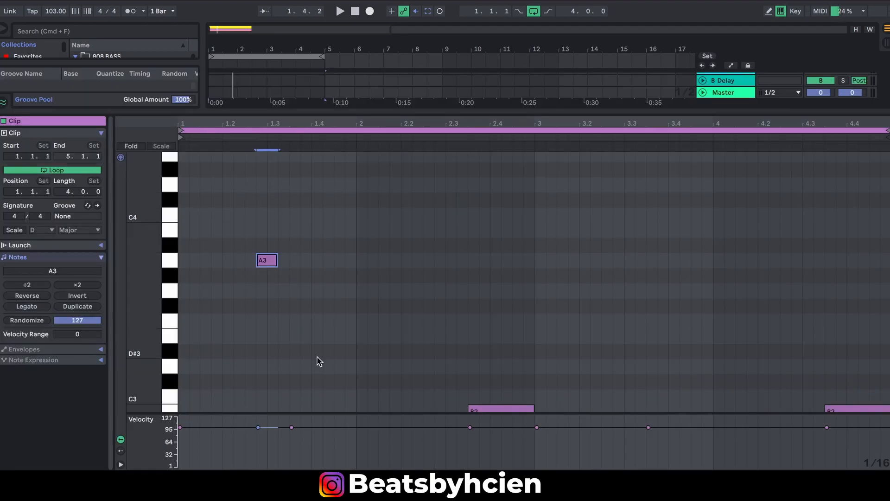
{"action": "left_click_drag", "start_coordinate": [155, 309], "coordinate": [142, 306]}
{"action": "key", "text": "space"}
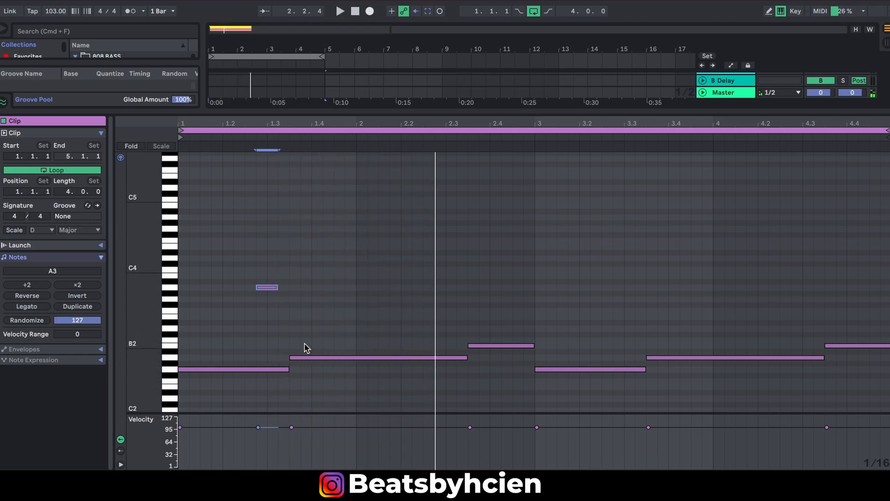
{"action": "key", "text": "space"}
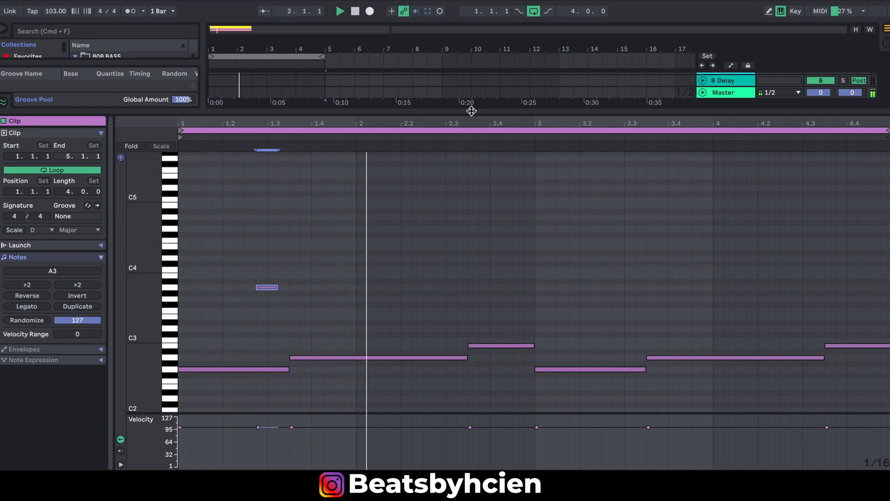
{"action": "key", "text": "space"}
Step: Split the long A2 note with a new A2 from 2.2.3 to 2.3.3, and extend the first part to 2.2.2
{"action": "double_click", "coordinate": [431, 358]}
{"action": "mouse_move", "coordinate": [465, 357]}
{"action": "left_mouse_down"}
{"action": "mouse_move", "coordinate": [401, 357]}
{"action": "mouse_move", "coordinate": [468, 357]}
{"action": "left_mouse_up"}
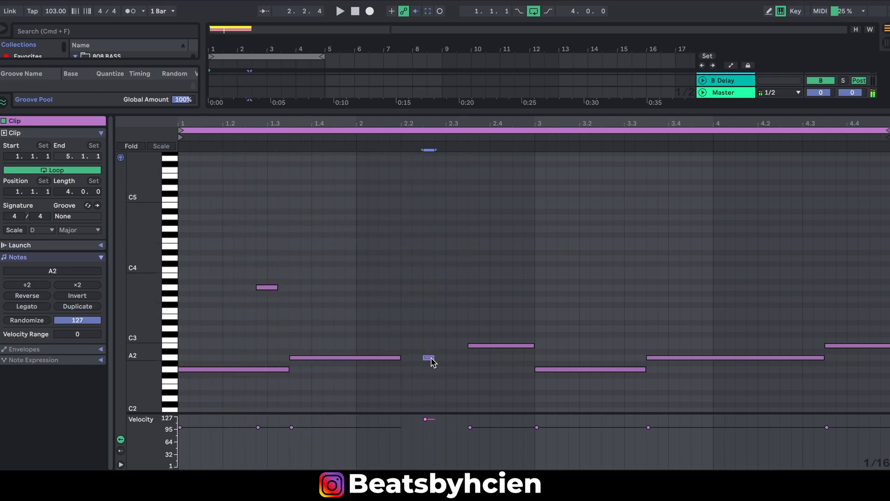
{"action": "left_click_drag", "start_coordinate": [400, 359], "coordinate": [410, 359]}
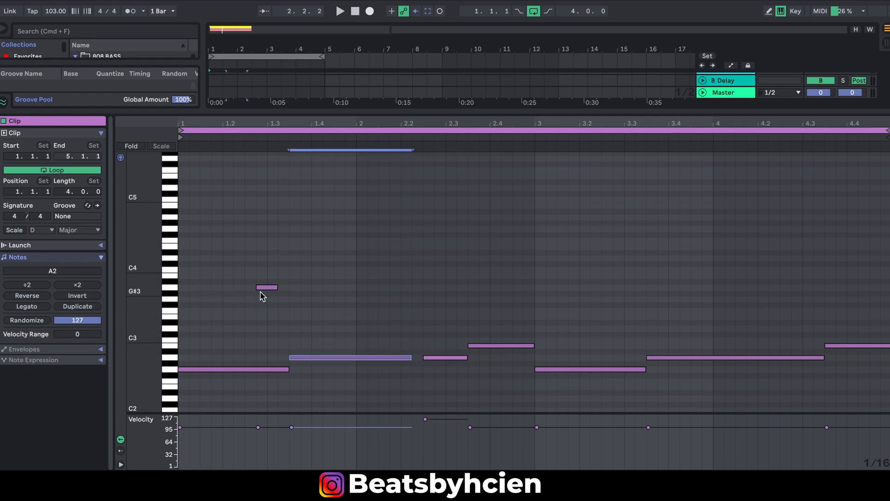
Step: Lower the slide note at 1.2.4 to G3 and raise the bass note at 2.2.3 to B2, checking them in playback
{"action": "left_click_drag", "start_coordinate": [263, 288], "coordinate": [263, 301]}
{"action": "key", "text": "space"}
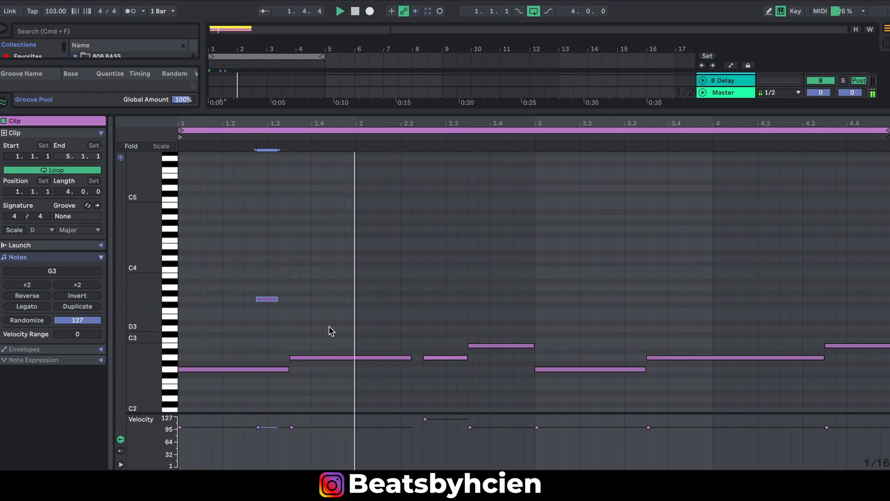
{"action": "left_click_drag", "start_coordinate": [439, 304], "coordinate": [440, 376]}
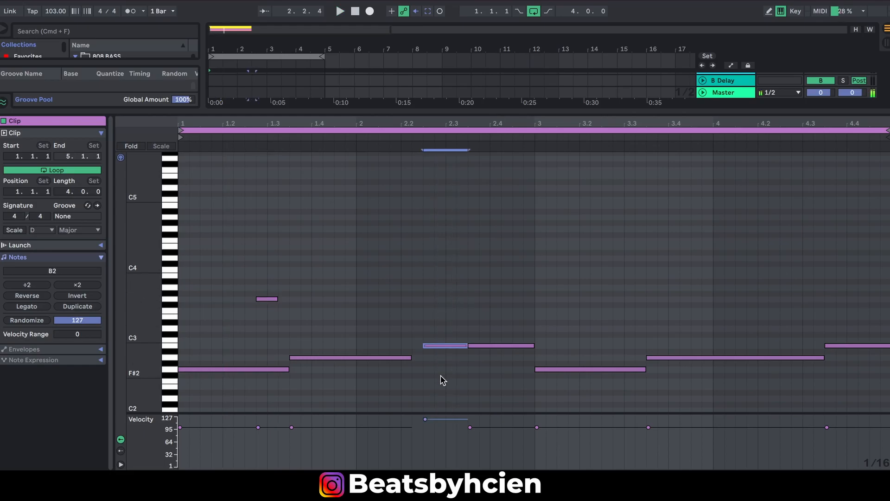
Step: Add a B3 slide note at 2.3.1, extend it to two sixteenths, and play it back
{"action": "left_click", "coordinate": [170, 346]}
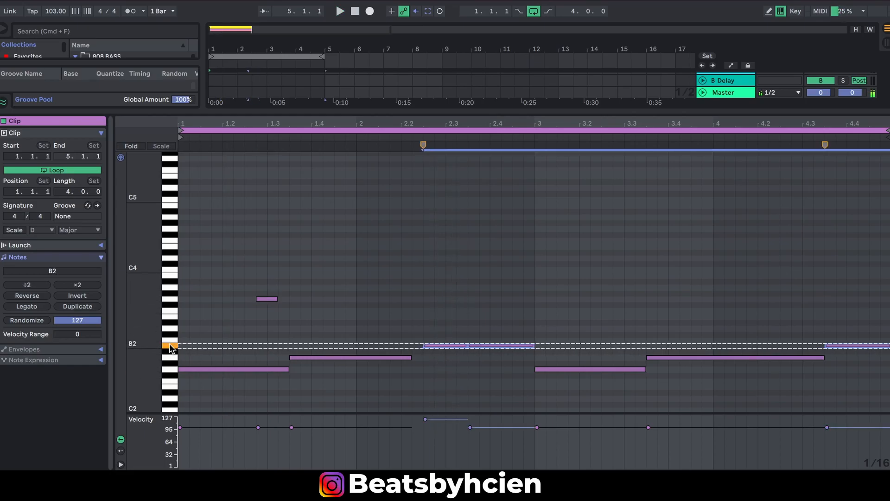
{"action": "left_click", "coordinate": [173, 277]}
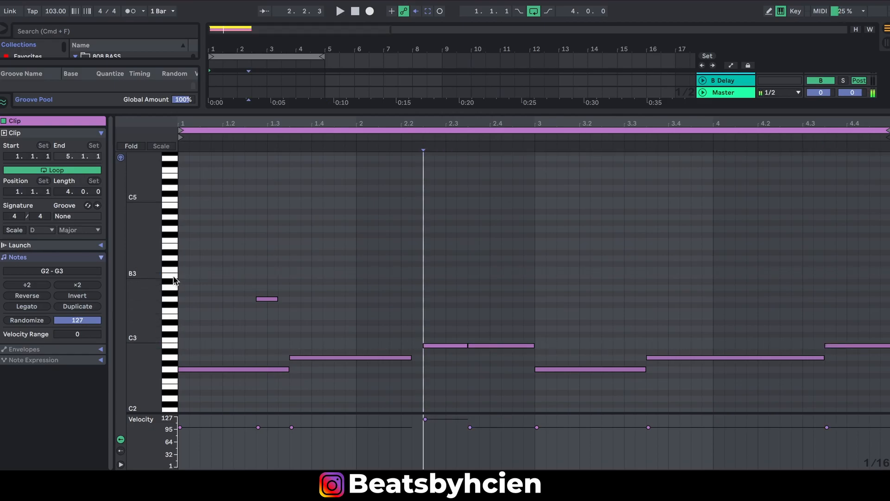
{"action": "double_click", "coordinate": [452, 276]}
{"action": "left_click_drag", "start_coordinate": [457, 277], "coordinate": [462, 278]}
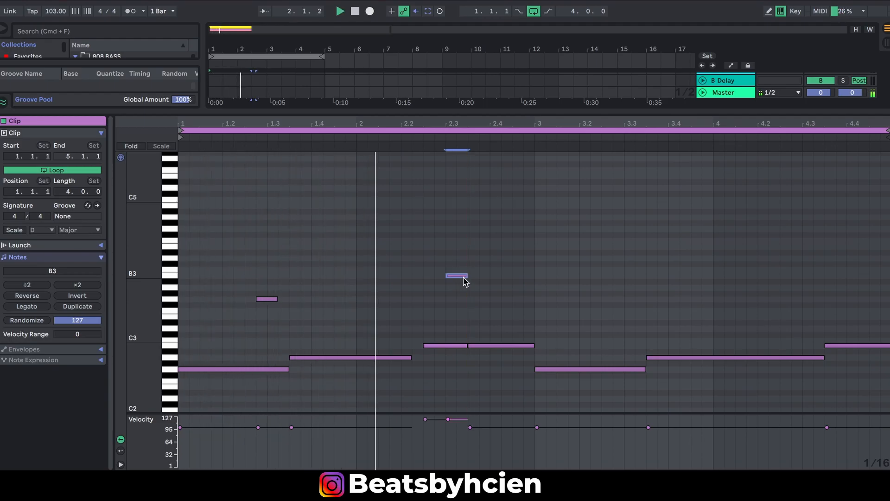
{"action": "key", "text": "space"}
{"action": "key", "text": "space"}
{"action": "key", "text": "space"}
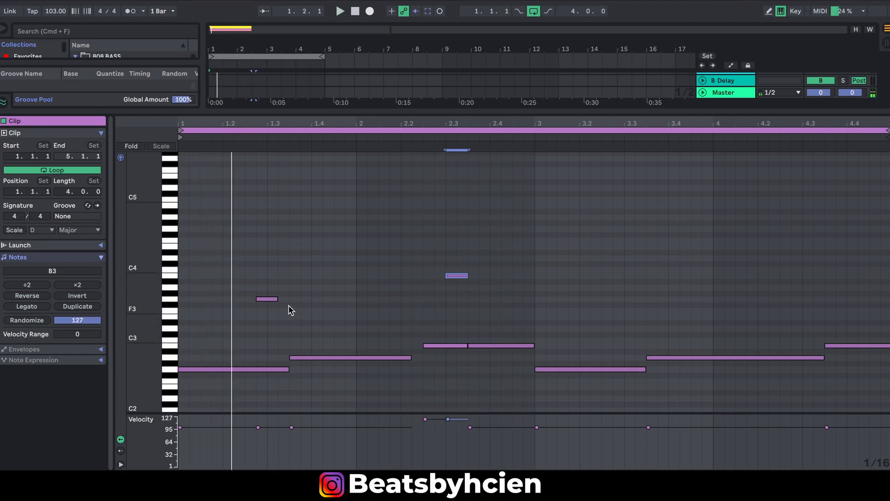
Step: Add a G3 slide note at 2.4.3, extend it to two sixteenths, and check it in playback
{"action": "left_click", "coordinate": [174, 287]}
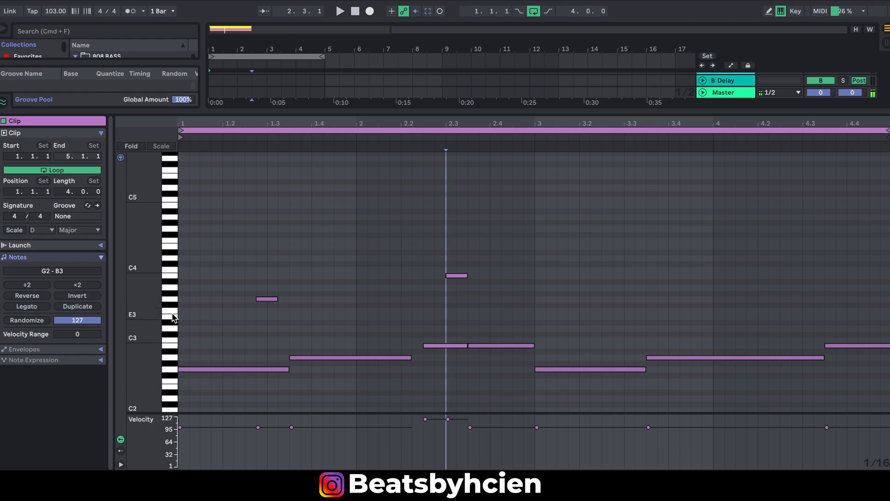
{"action": "left_click", "coordinate": [171, 301]}
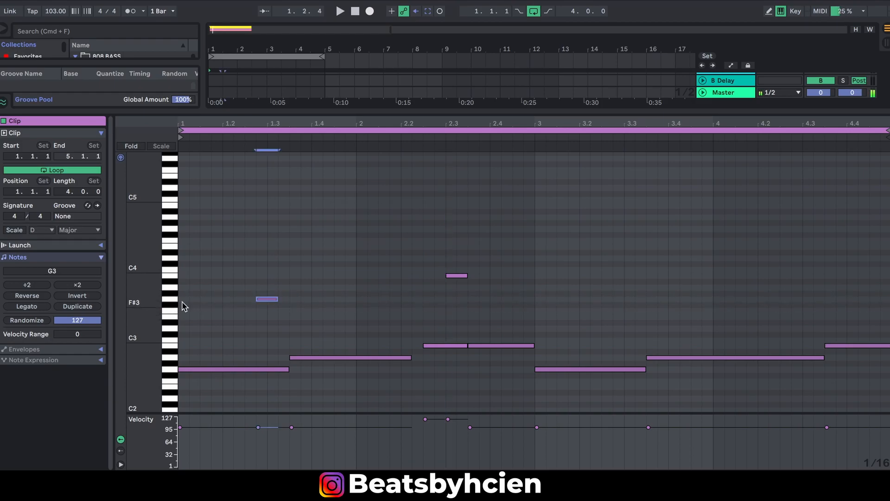
{"action": "double_click", "coordinate": [516, 299]}
{"action": "key", "text": "space"}
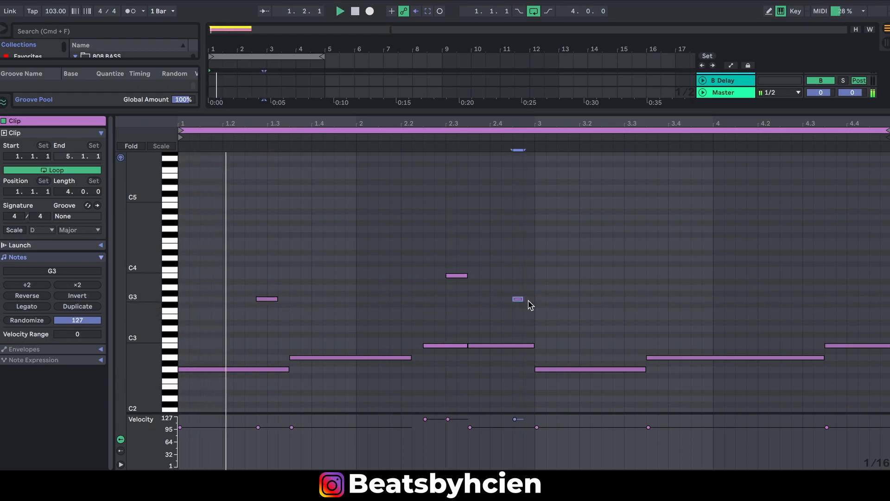
{"action": "left_click_drag", "start_coordinate": [522, 301], "coordinate": [534, 300]}
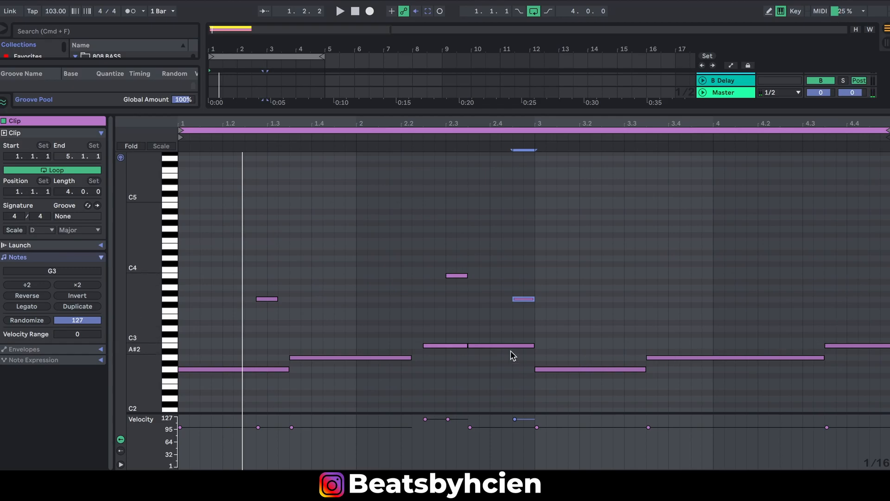
Step: Add two B3 slide notes at 4.3.4 and 4.4.2 and play the loop from bar 4
{"action": "left_click", "coordinate": [169, 345]}
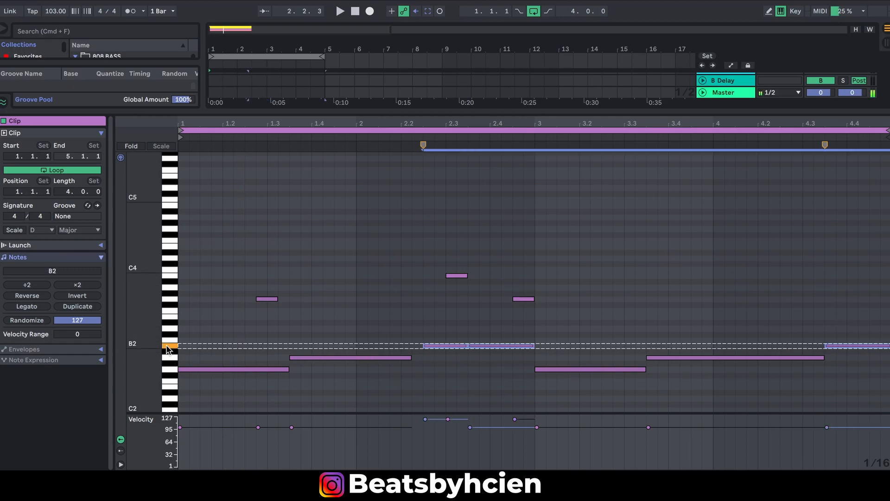
{"action": "double_click", "coordinate": [840, 276]}
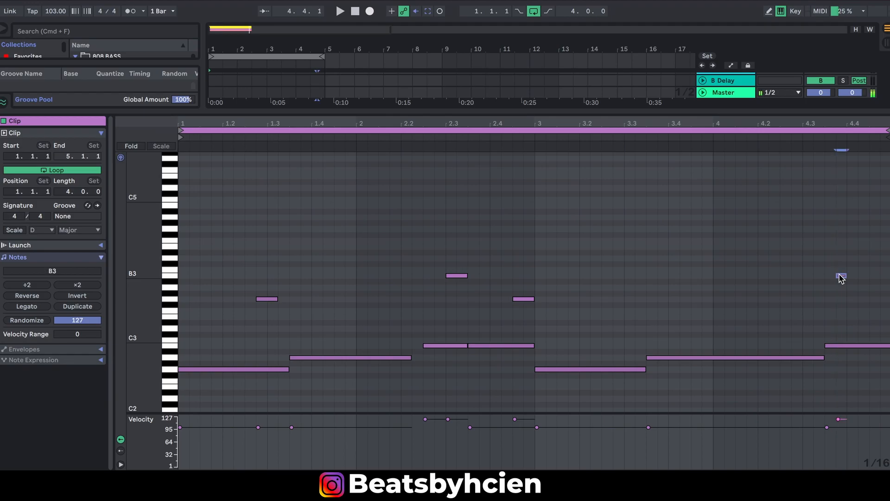
{"action": "double_click", "coordinate": [865, 276]}
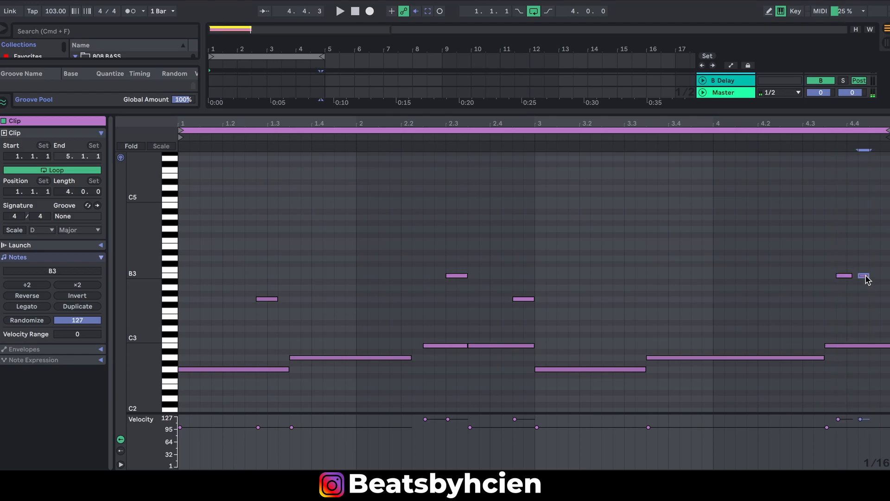
{"action": "left_click", "coordinate": [709, 280]}
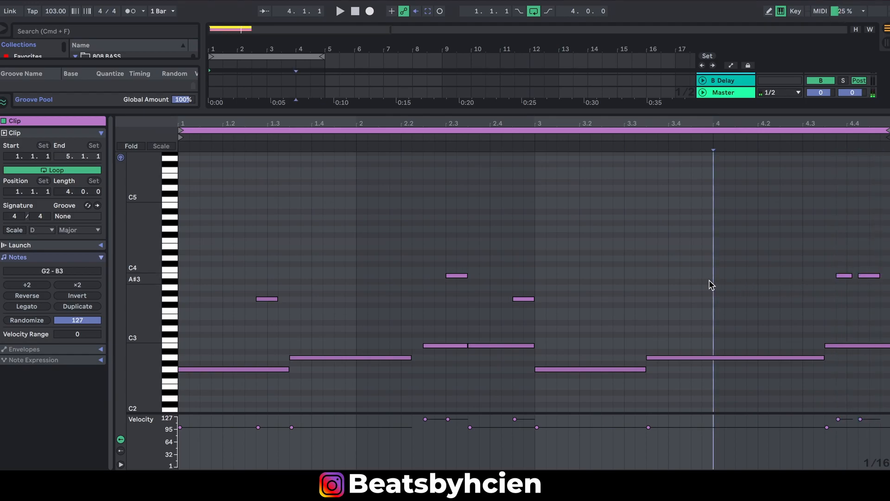
{"action": "key", "text": "space"}
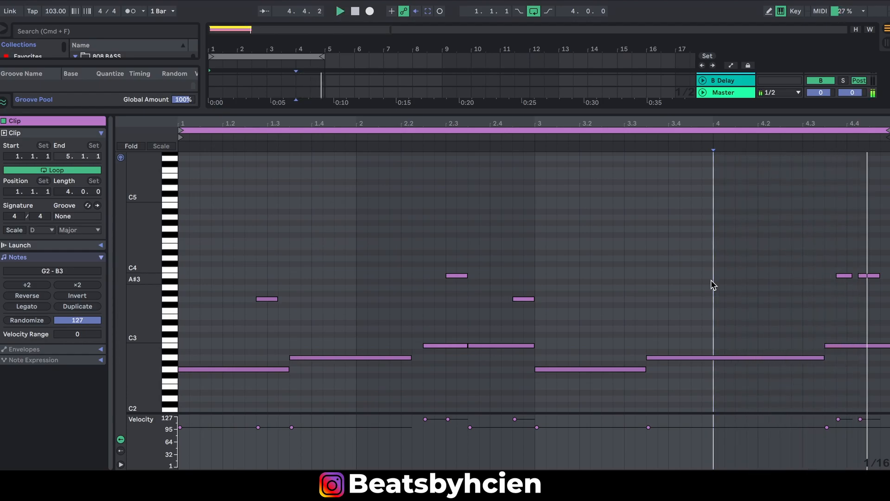
Step: Shorten the A2 note at 3.3.3 to end at 4.1.1, duplicate it into bar 4, and play it back
{"action": "left_click", "coordinate": [662, 260]}
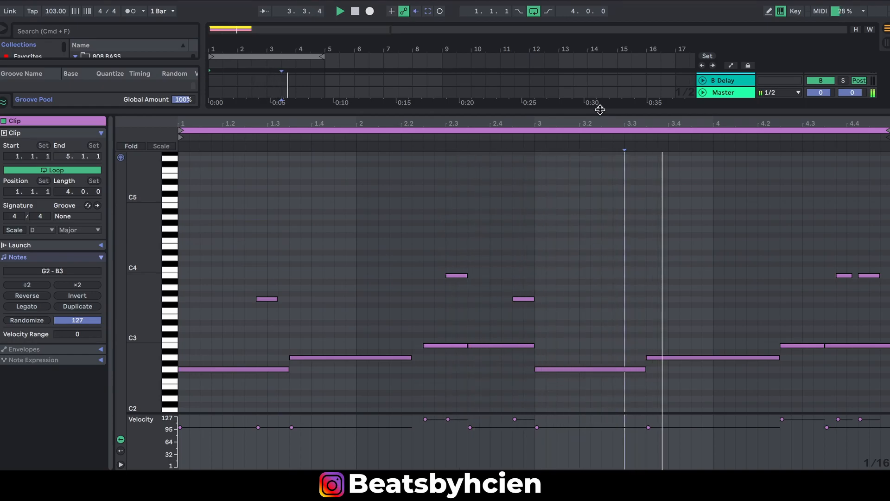
{"action": "key", "text": "space"}
{"action": "left_click_drag", "start_coordinate": [779, 357], "coordinate": [712, 357]}
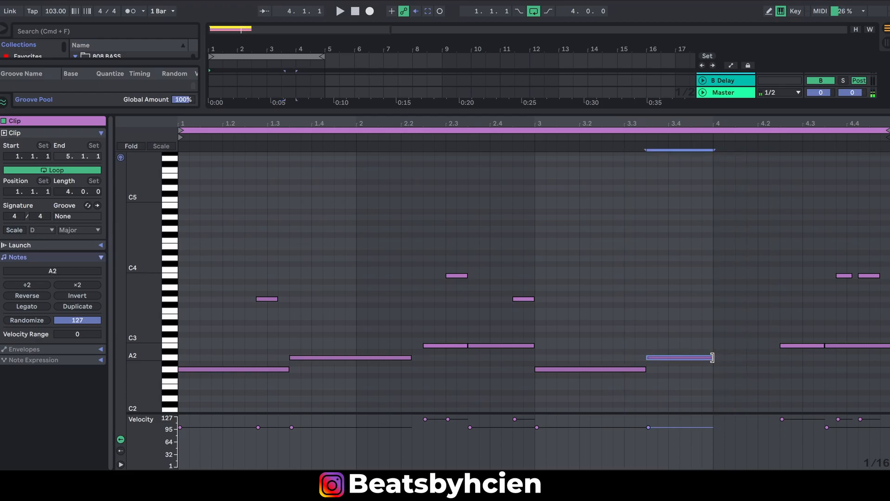
{"action": "key", "text": "super+d"}
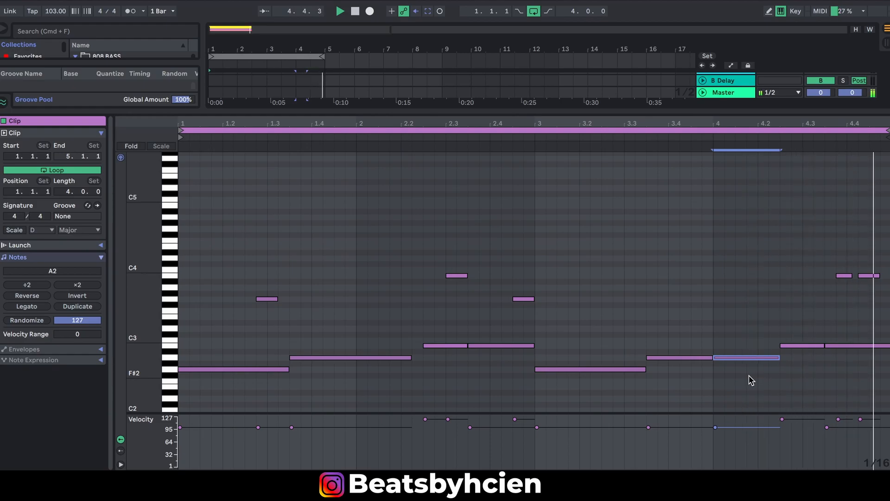
{"action": "key", "text": "space"}
Step: Open the Drum Rack clip's notes for editing and play the loop
{"action": "key", "text": "super+alt+l"}
{"action": "double_click", "coordinate": [287, 241]}
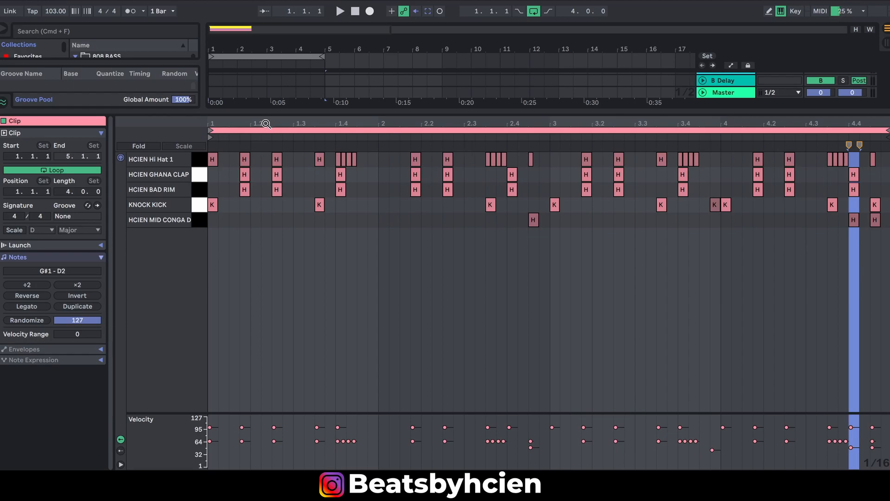
{"action": "left_click_drag", "start_coordinate": [265, 110], "coordinate": [264, 279]}
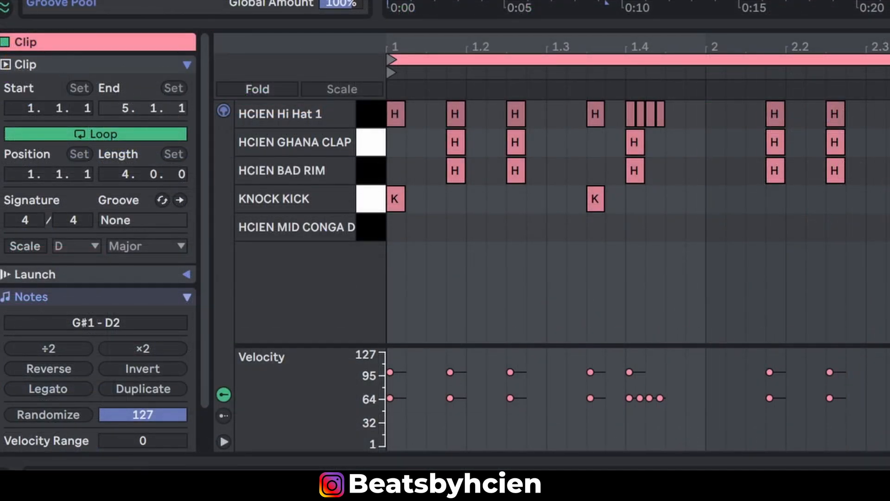
{"action": "key", "text": "space"}
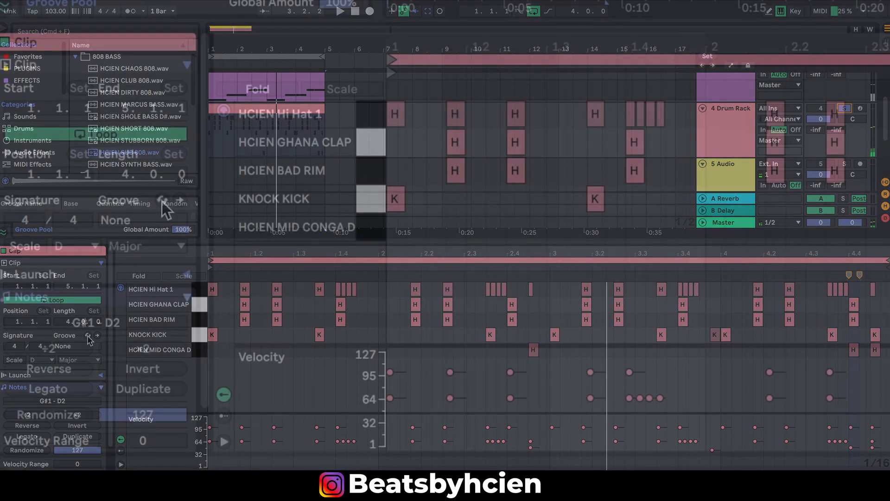
Step: Browse the groove library and apply the Swing Logic 16ths 52 groove to the Drum Rack clip
{"action": "left_click", "coordinate": [162, 200]}
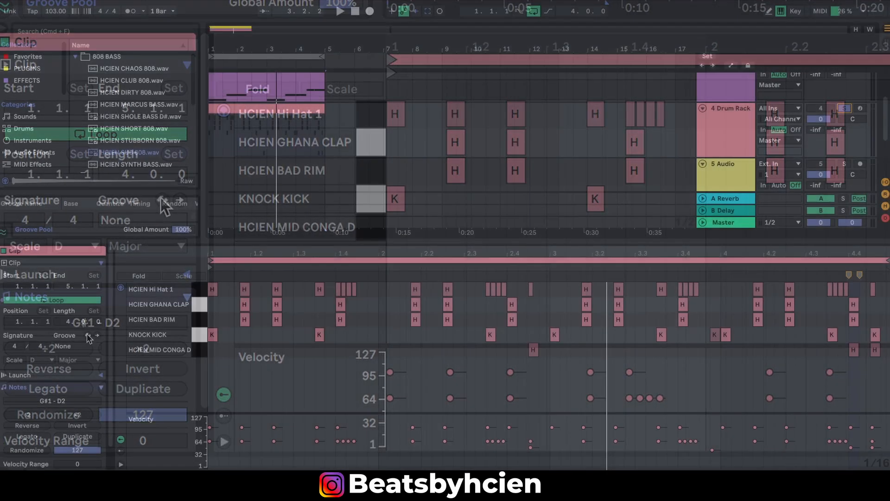
{"action": "left_click_drag", "start_coordinate": [180, 249], "coordinate": [181, 287]}
{"action": "left_click", "coordinate": [130, 140]}
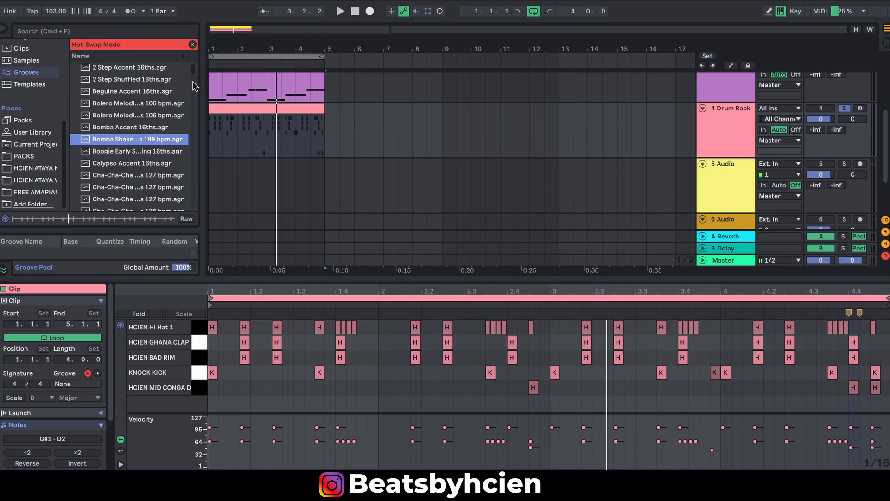
{"action": "left_click_drag", "start_coordinate": [195, 76], "coordinate": [196, 142]}
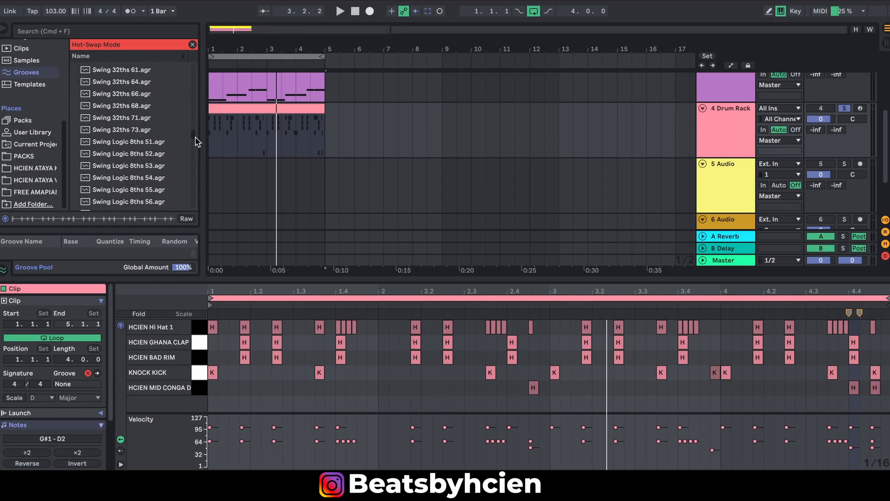
{"action": "left_click", "coordinate": [122, 156]}
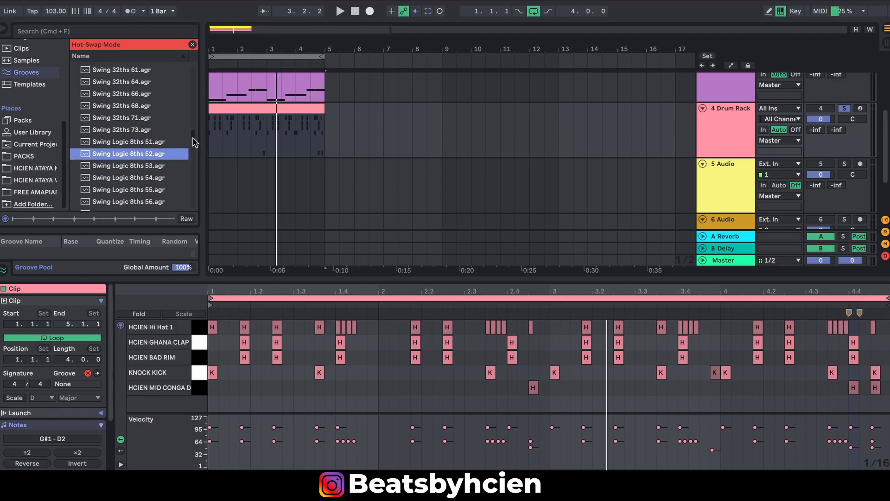
{"action": "left_click_drag", "start_coordinate": [195, 142], "coordinate": [195, 158]}
{"action": "left_click", "coordinate": [132, 136]}
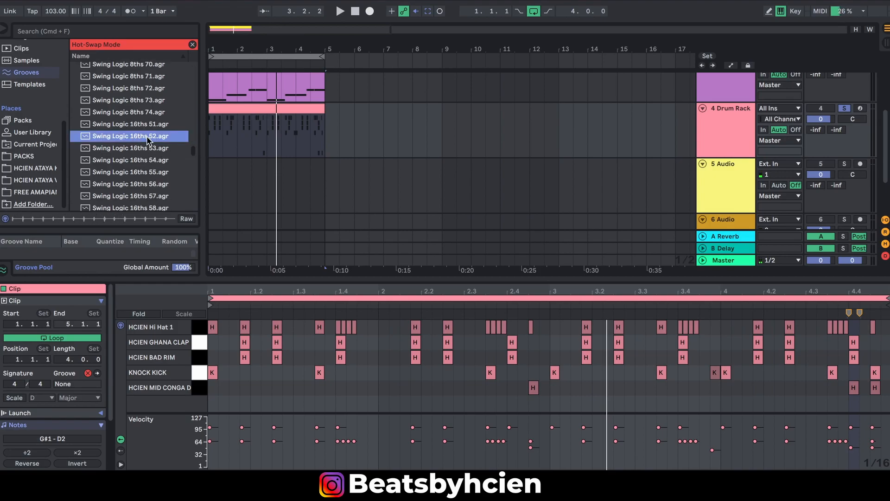
{"action": "double_click", "coordinate": [148, 141]}
Step: Check the Drum Rack clip's groove choices, play the swung loop, and return to the full arrangement
{"action": "left_click", "coordinate": [92, 385]}
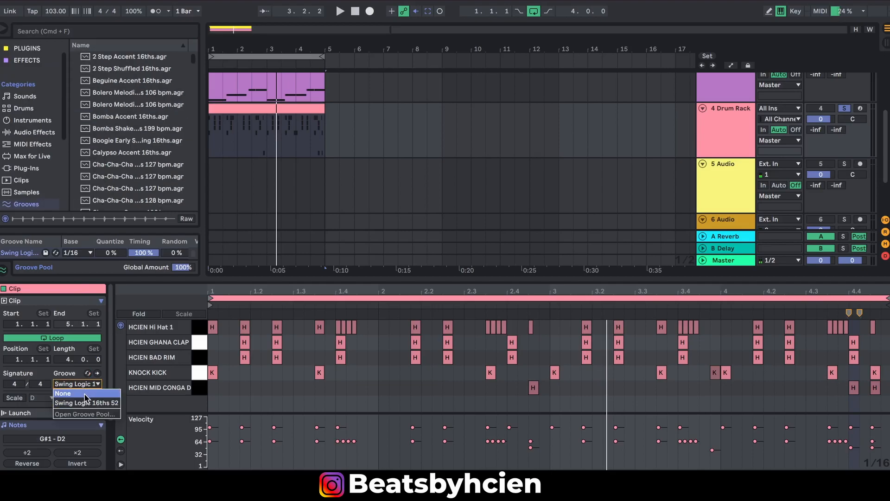
{"action": "left_click", "coordinate": [162, 416]}
{"action": "key", "text": "space"}
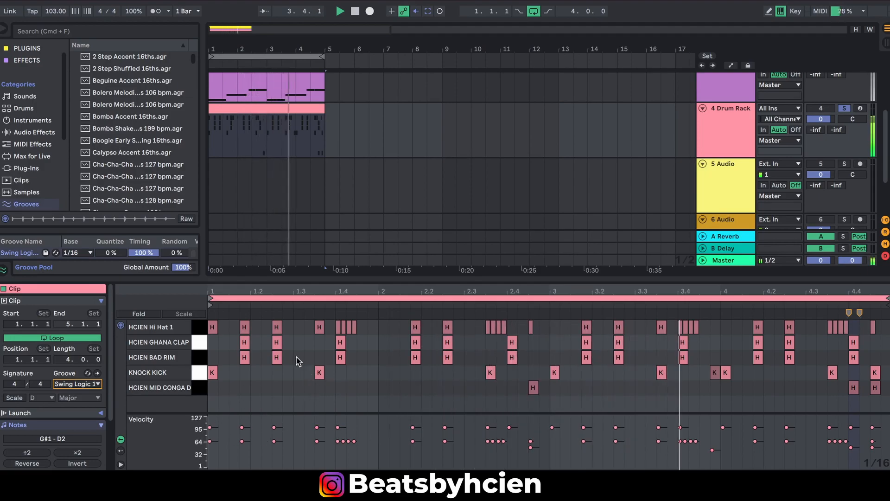
{"action": "double_click", "coordinate": [282, 276]}
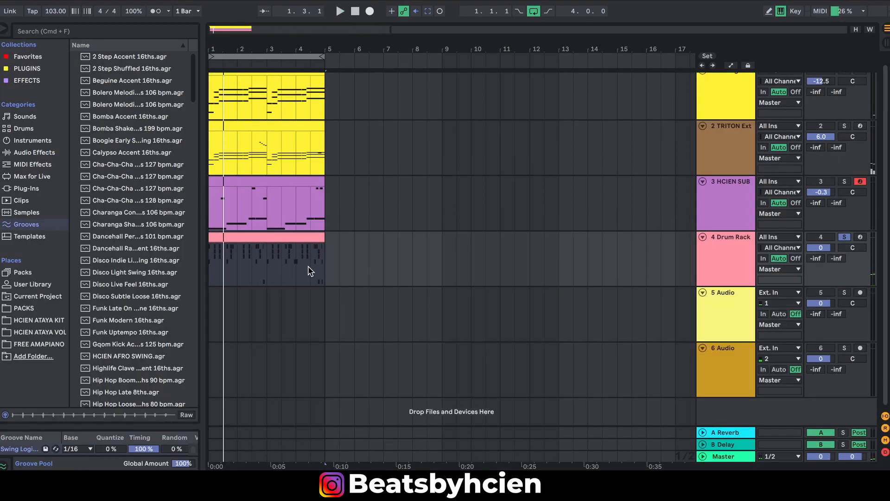
Step: Add a Dynamic Tube from the Drive & Color effects after the Tuner on the HCIEN SUB 808 track
{"action": "double_click", "coordinate": [733, 207]}
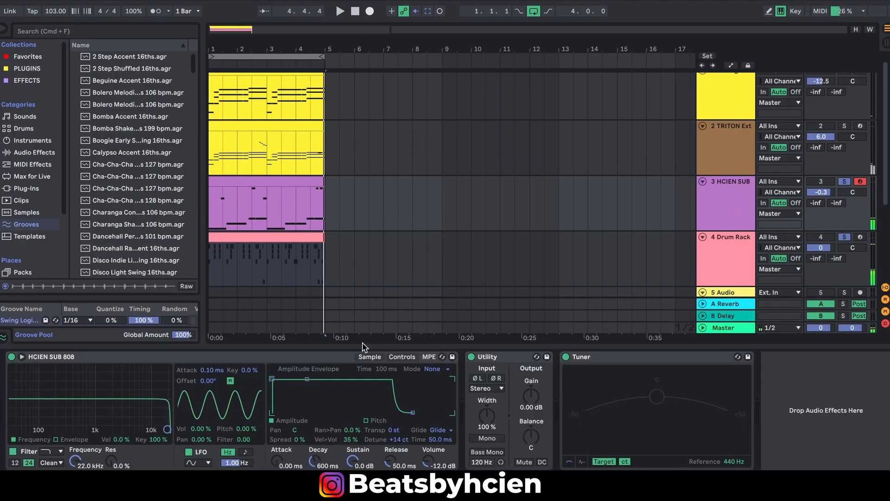
{"action": "left_click", "coordinate": [33, 155]}
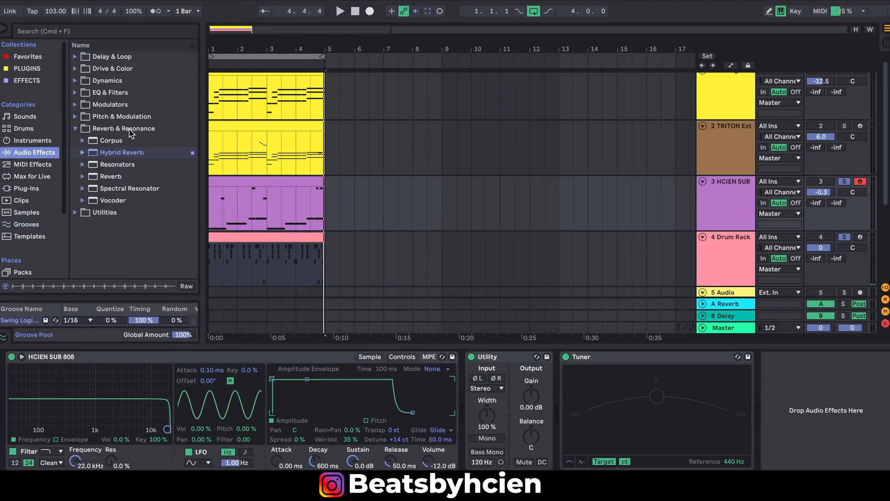
{"action": "left_click", "coordinate": [75, 69]}
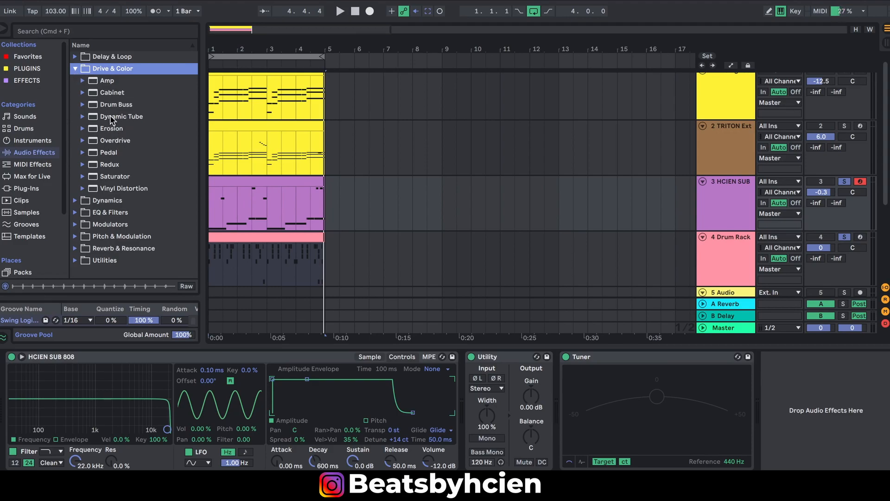
{"action": "left_click_drag", "start_coordinate": [112, 120], "coordinate": [768, 435]}
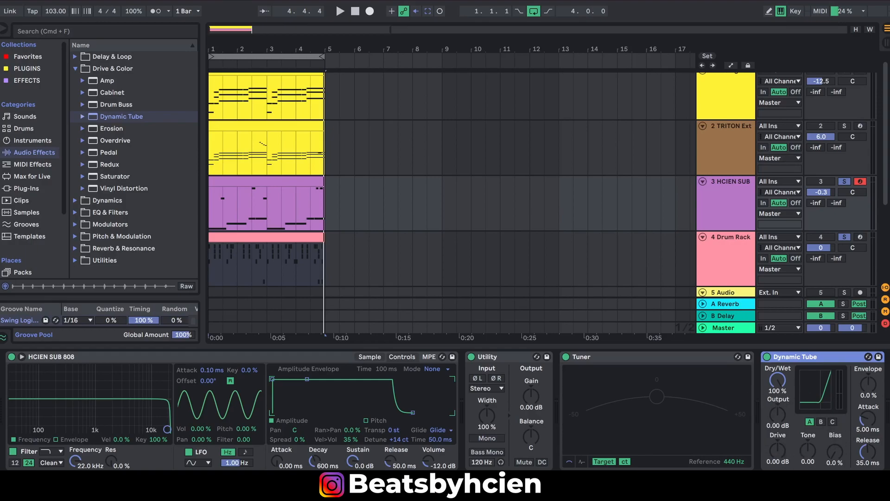
{"action": "scroll", "coordinate": [749, 408], "scroll_direction": "right", "scroll_amount": 3}
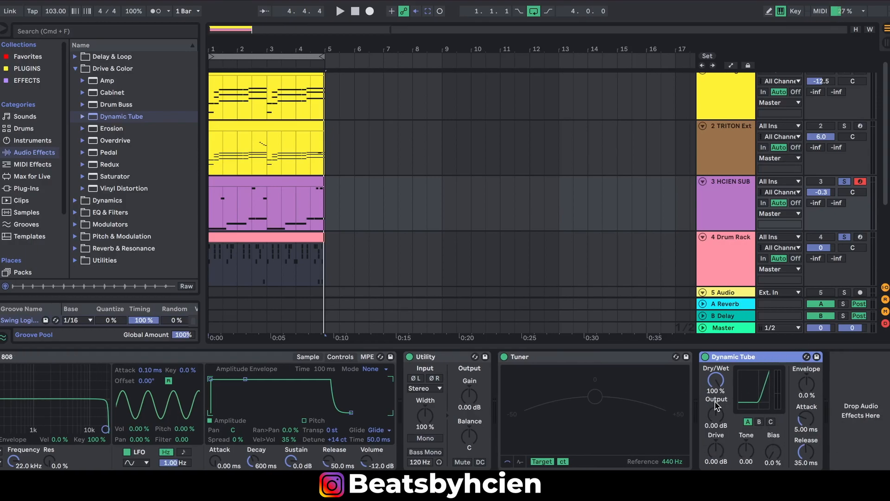
Step: Set the Dynamic Tube's drive to 12.7 dB and output to 1.43 dB while the loop plays
{"action": "key", "text": "space"}
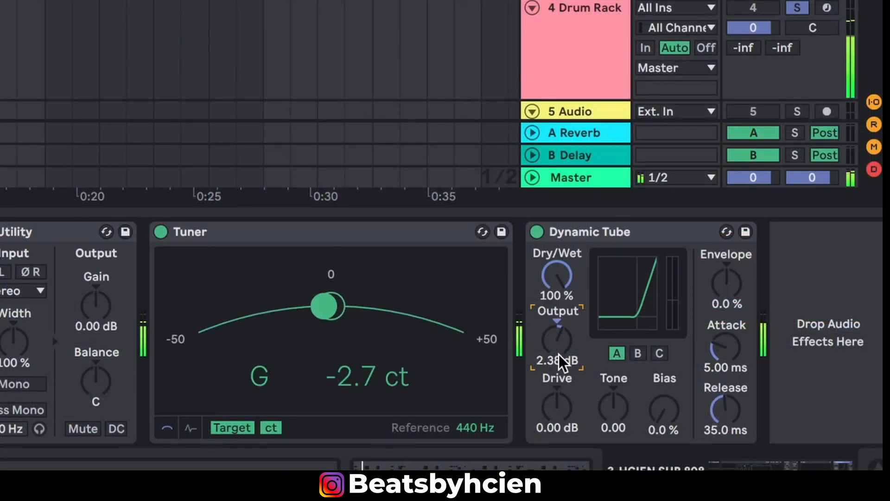
{"action": "left_click_drag", "start_coordinate": [570, 418], "coordinate": [566, 452]}
{"action": "mouse_move", "coordinate": [565, 343]}
{"action": "left_mouse_down"}
{"action": "mouse_move", "coordinate": [566, 334]}
{"action": "mouse_move", "coordinate": [566, 350]}
{"action": "left_mouse_up"}
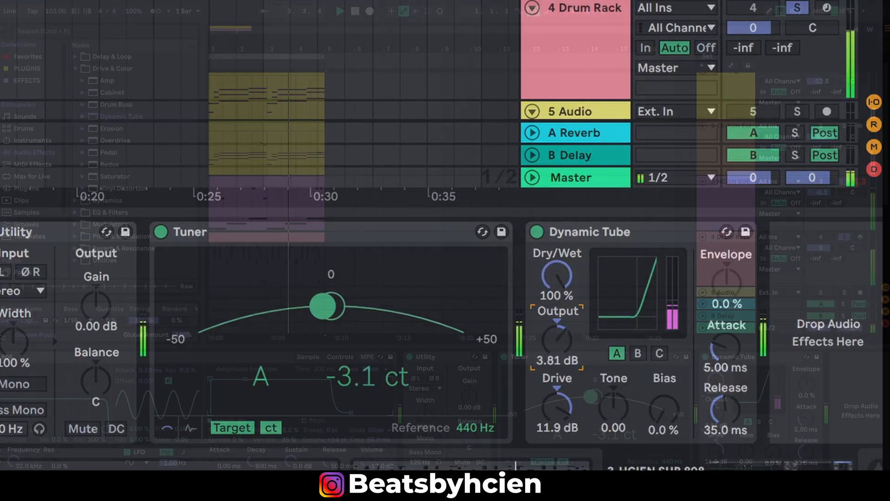
{"action": "left_click_drag", "start_coordinate": [716, 414], "coordinate": [716, 410]}
{"action": "mouse_move", "coordinate": [721, 453]}
{"action": "left_mouse_down"}
{"action": "mouse_move", "coordinate": [721, 440]}
{"action": "mouse_move", "coordinate": [721, 460]}
{"action": "left_mouse_up"}
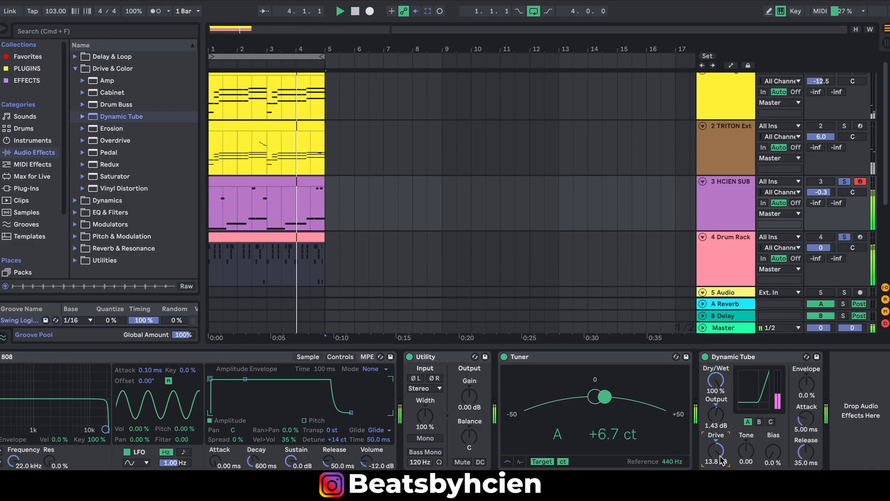
{"action": "left_click_drag", "start_coordinate": [720, 456], "coordinate": [721, 460]}
{"action": "key", "text": "space"}
{"action": "scroll", "coordinate": [598, 413], "scroll_direction": "left", "scroll_amount": 3}
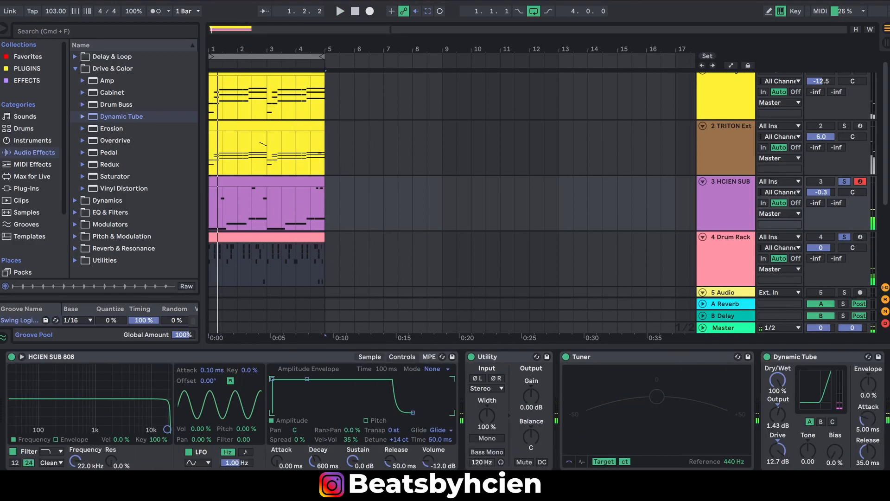
Step: Add a Compressor from the Dynamics effects after the Dynamic Tube on the bass track
{"action": "scroll", "coordinate": [445, 413], "scroll_direction": "right", "scroll_amount": 2}
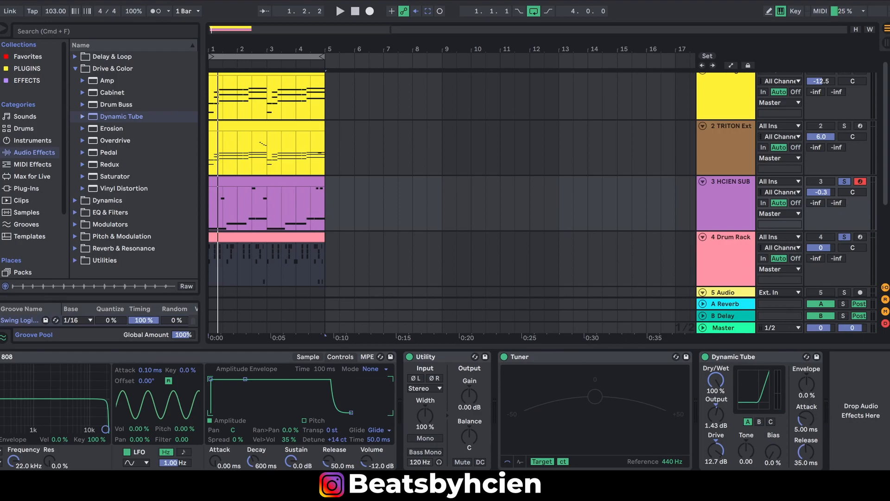
{"action": "left_click", "coordinate": [75, 69]}
{"action": "left_click", "coordinate": [76, 81]}
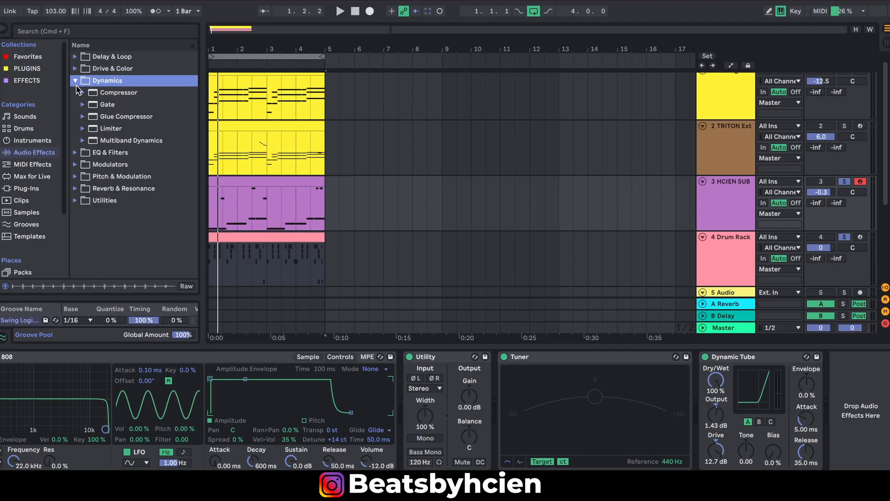
{"action": "left_click", "coordinate": [104, 95]}
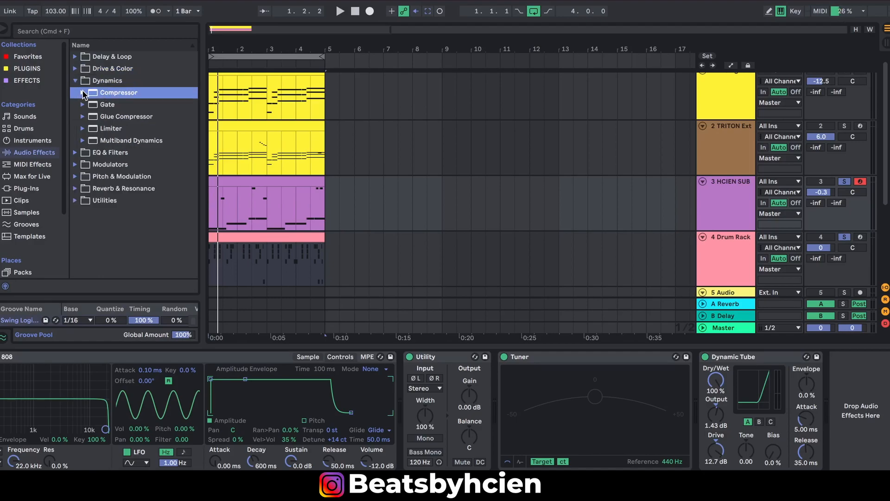
{"action": "left_click_drag", "start_coordinate": [104, 94], "coordinate": [826, 404]}
Step: Enable the Compressor's sidechain with 4-Drum Rack as audio source, tapped from KNOCK KICK | Post FX
{"action": "left_click", "coordinate": [668, 356]}
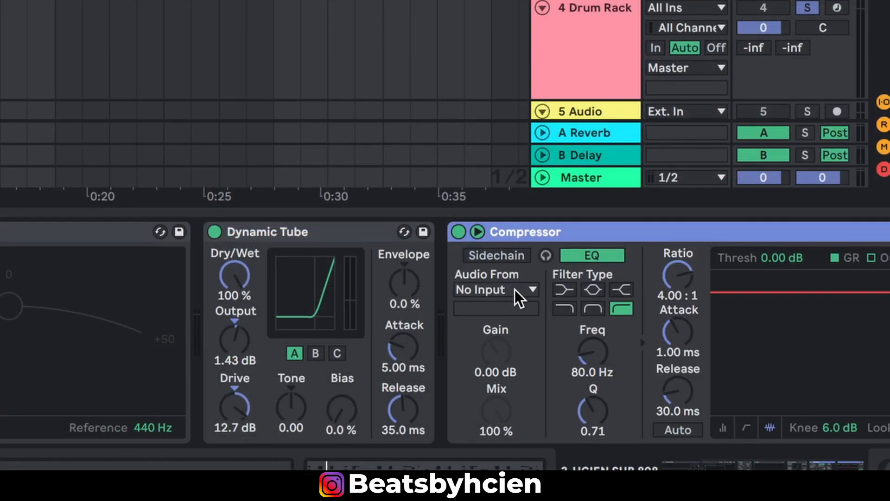
{"action": "left_click", "coordinate": [500, 258]}
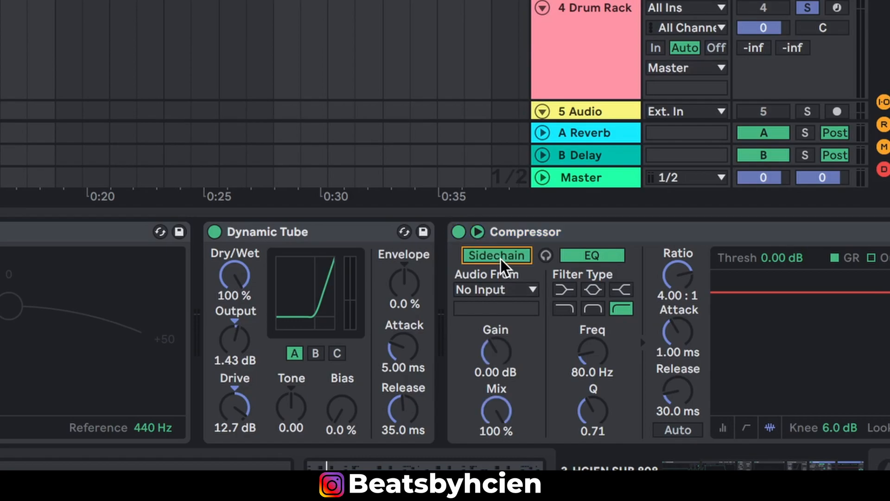
{"action": "left_click", "coordinate": [514, 291]}
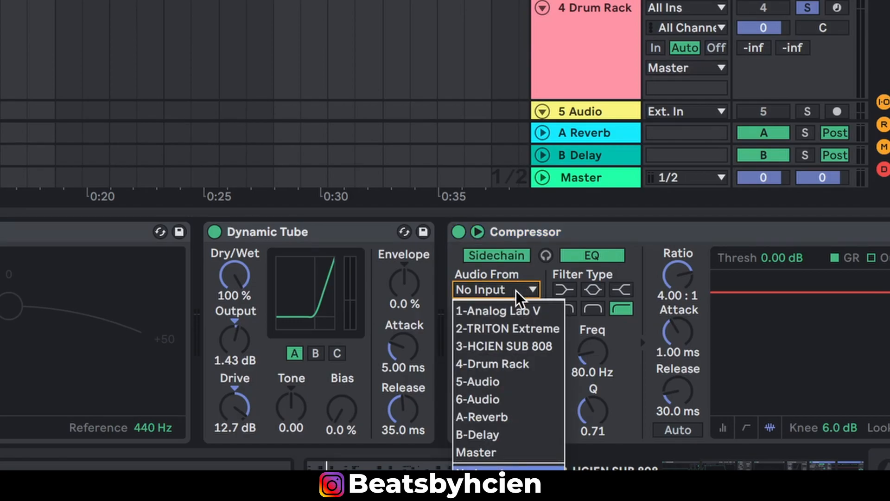
{"action": "left_click", "coordinate": [508, 366]}
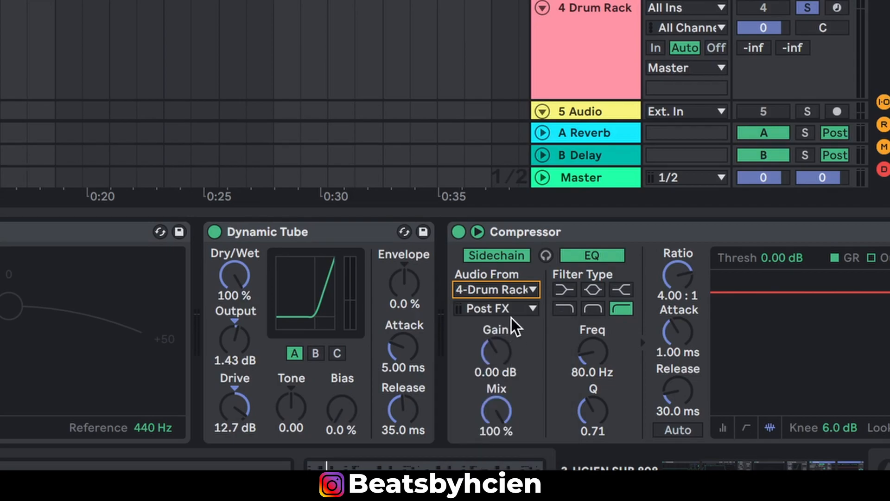
{"action": "left_click", "coordinate": [497, 313]}
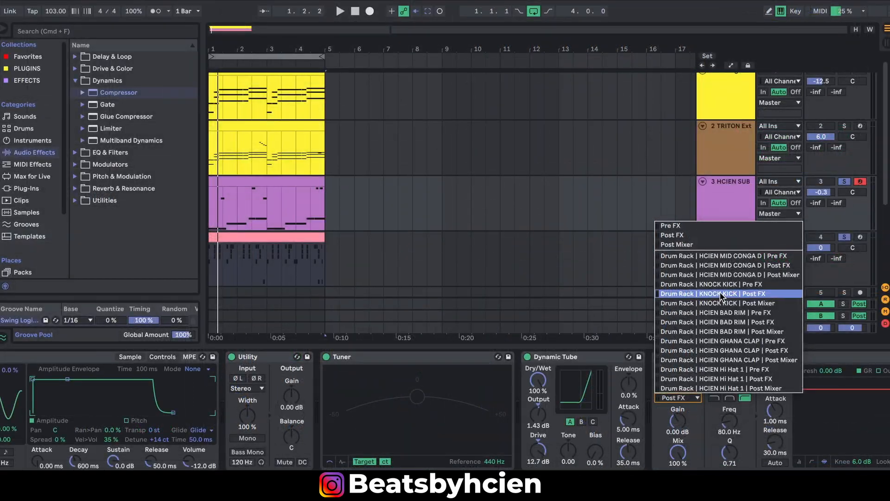
{"action": "left_click", "coordinate": [719, 294]}
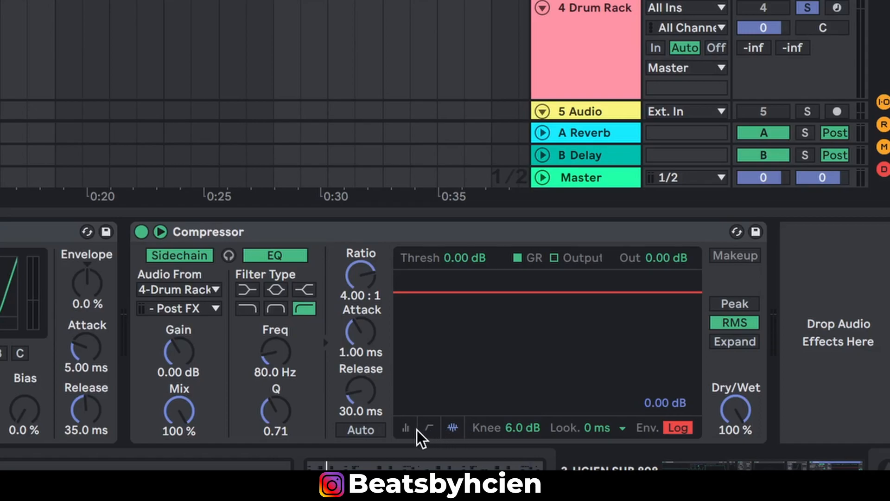
Step: Show the Compressor's level meters, then set the threshold to -16.8 dB and the output gain to 2 dB during playback
{"action": "left_click", "coordinate": [407, 427]}
{"action": "key", "text": "space"}
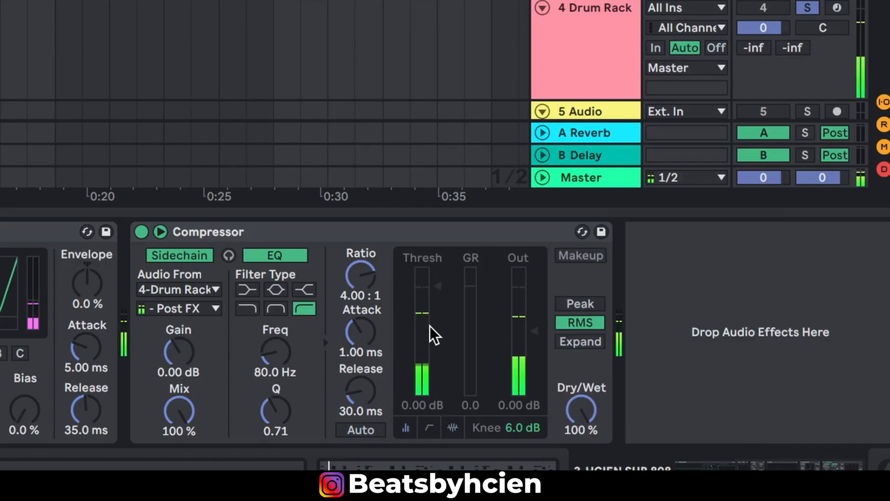
{"action": "left_click_drag", "start_coordinate": [437, 288], "coordinate": [438, 343]}
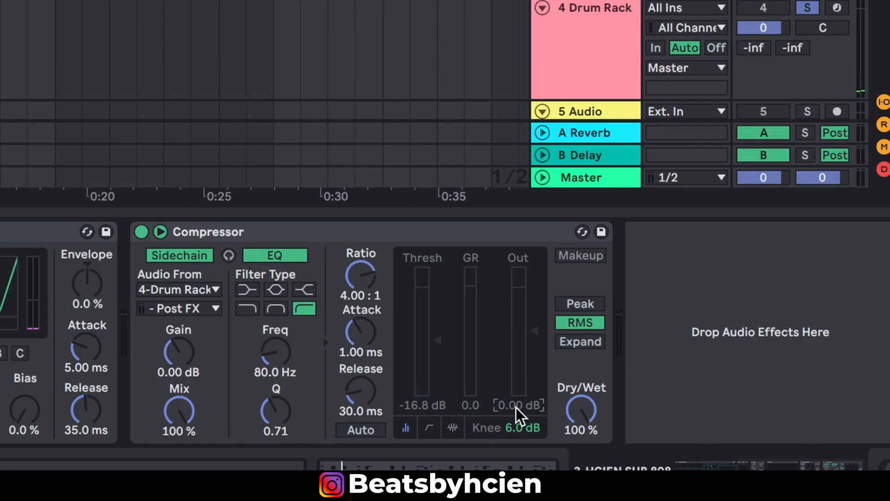
{"action": "type", "text": "2"}
{"action": "key", "text": "Return"}
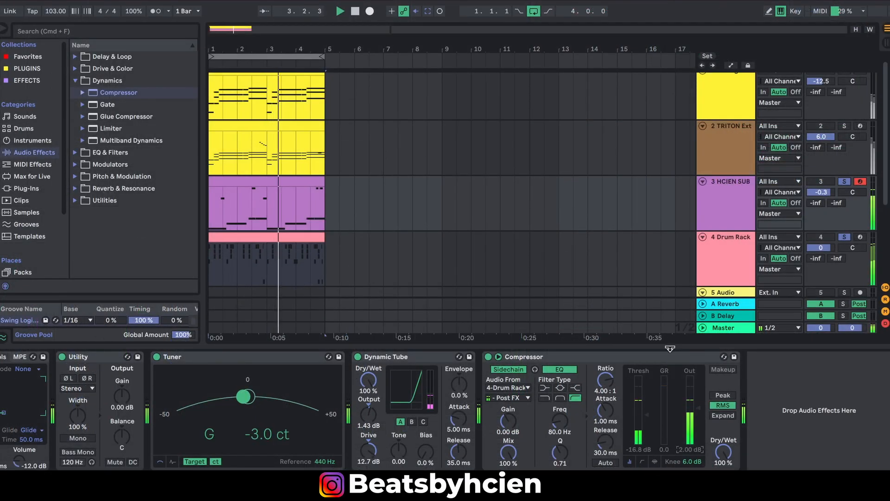
Step: Hide the device chain and take the HCIEN SUB 808 track out of solo
{"action": "left_click", "coordinate": [671, 347]}
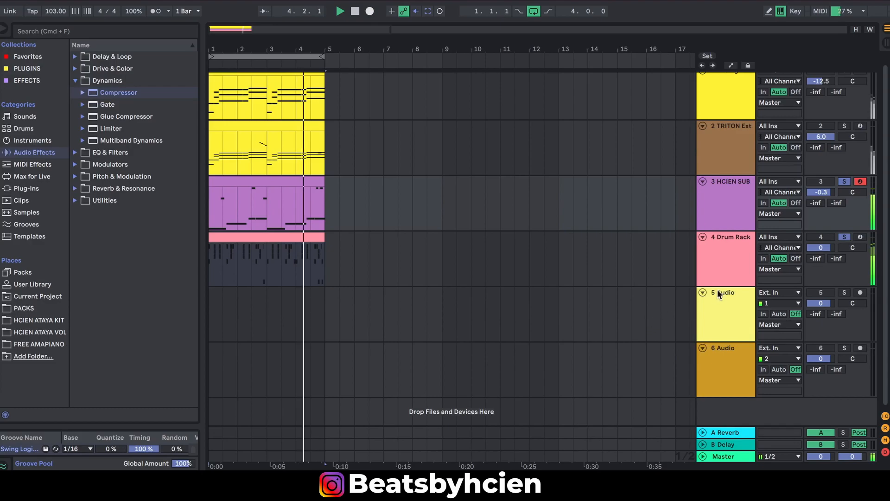
{"action": "left_click", "coordinate": [844, 182]}
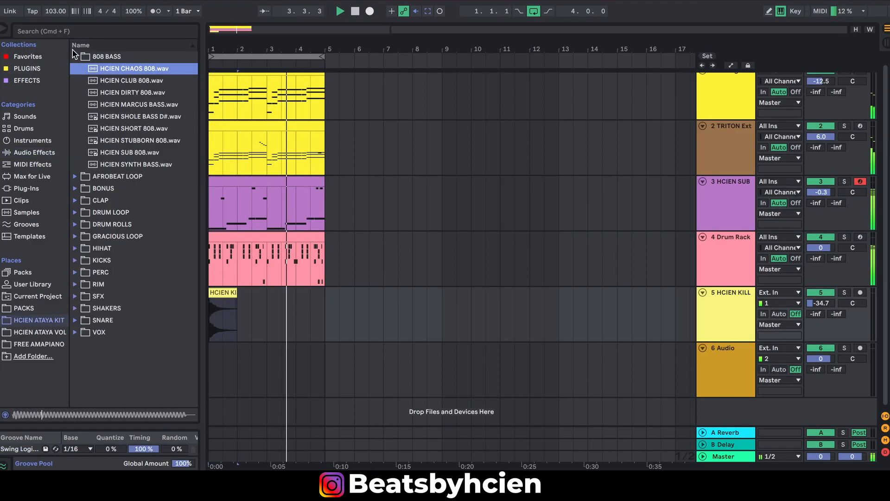
Step: Place HCIEN AFRICAN ROLL.wav from DRUM ROLLS at bar 4 on audio track 6 and set its volume to -5.2 dB during playback
{"action": "left_click", "coordinate": [75, 56]}
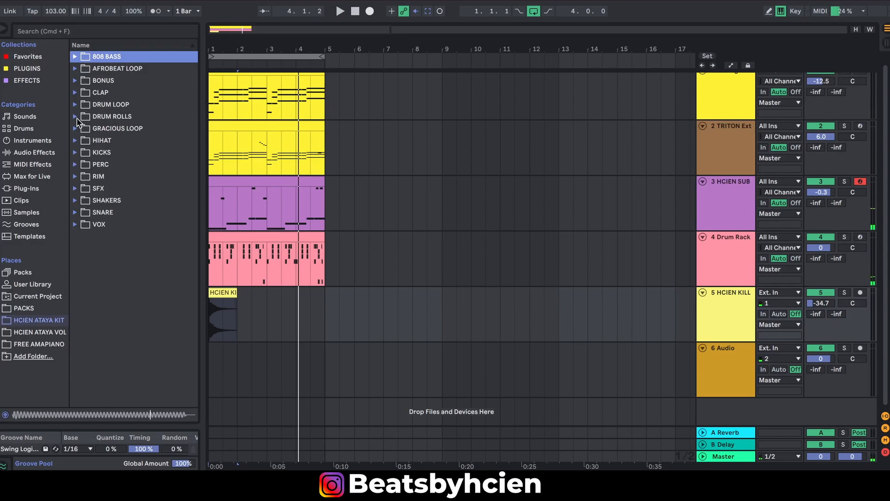
{"action": "left_click", "coordinate": [76, 117]}
{"action": "left_click", "coordinate": [122, 140]}
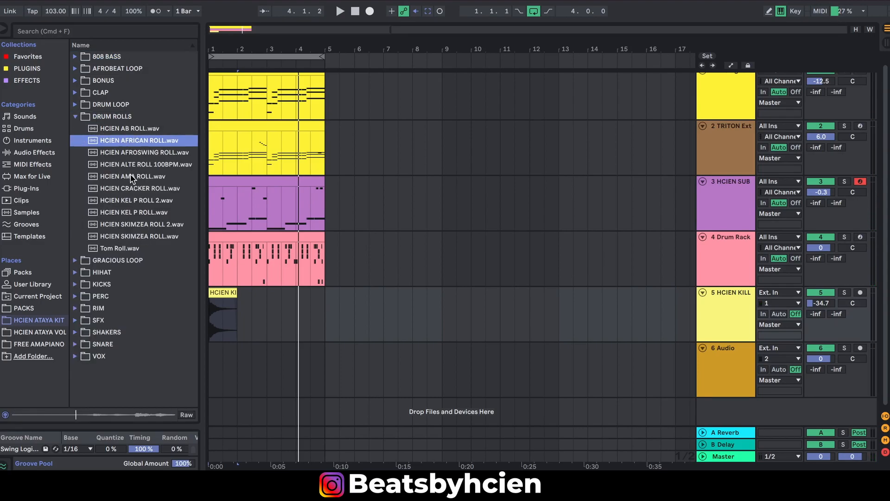
{"action": "left_click_drag", "start_coordinate": [141, 140], "coordinate": [297, 365]}
{"action": "key", "text": "space"}
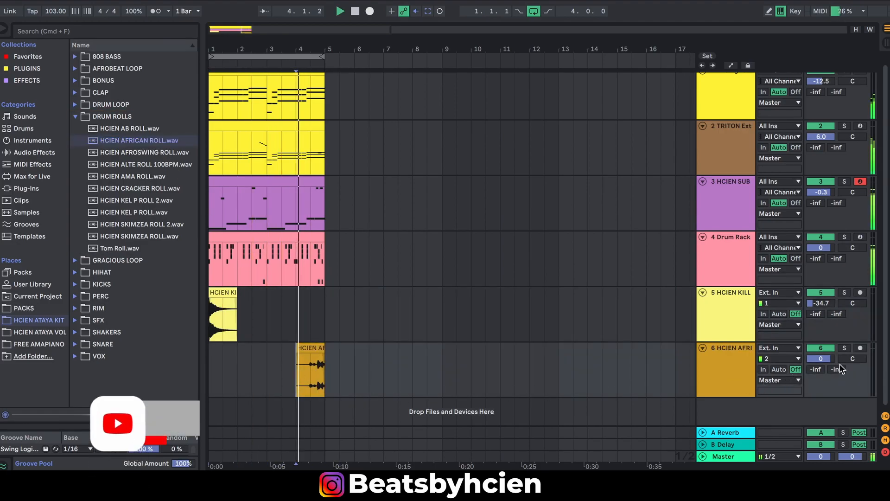
{"action": "left_click_drag", "start_coordinate": [828, 359], "coordinate": [829, 363]}
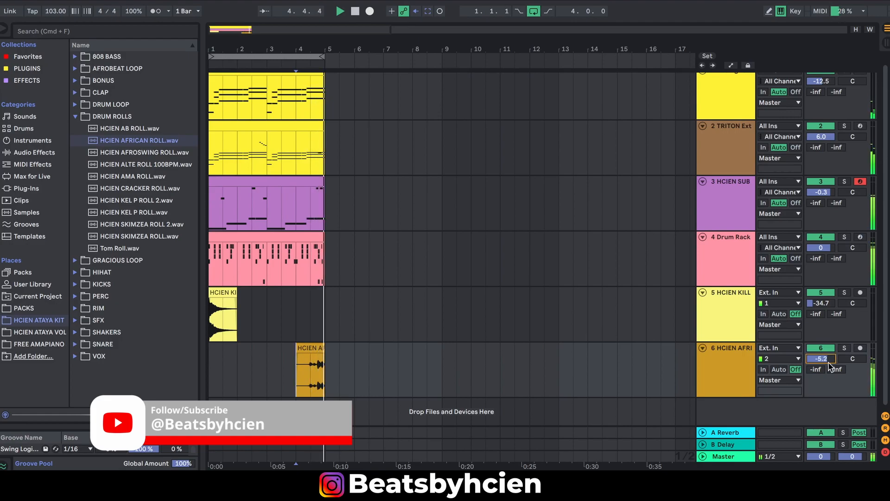
Step: Fold all six tracks in the arrangement, from the African roll track up to Analog Lab
{"action": "left_click", "coordinate": [703, 348]}
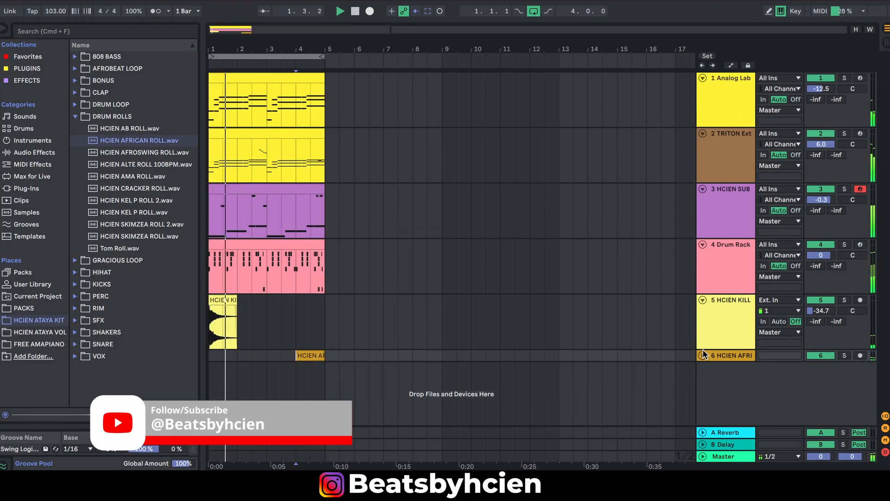
{"action": "left_click", "coordinate": [702, 300]}
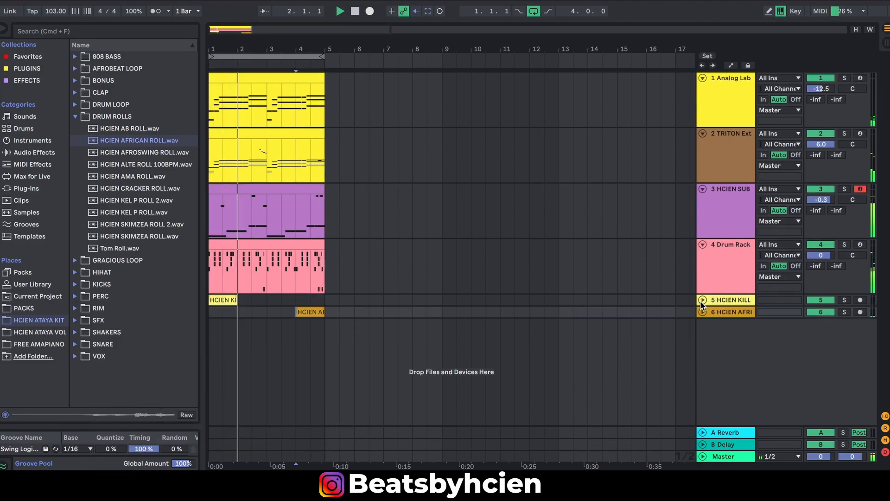
{"action": "left_click", "coordinate": [702, 244]}
{"action": "left_click", "coordinate": [703, 189]}
{"action": "left_click", "coordinate": [702, 133]}
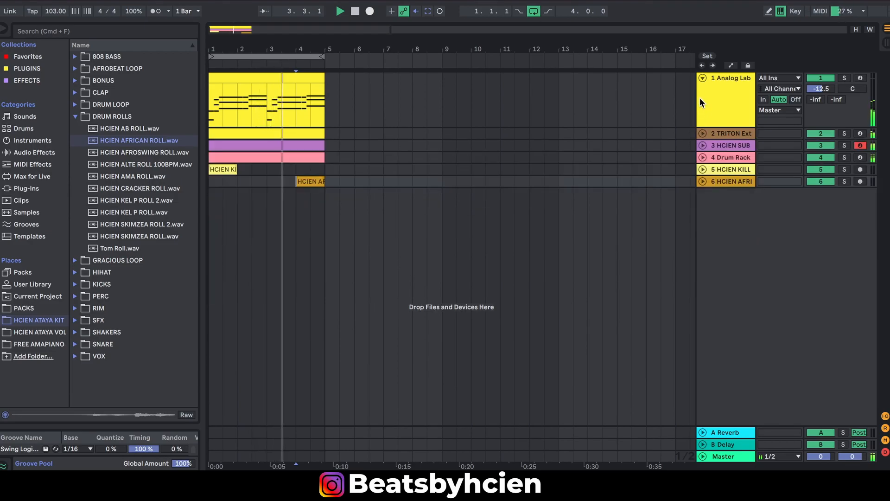
{"action": "left_click", "coordinate": [702, 78]}
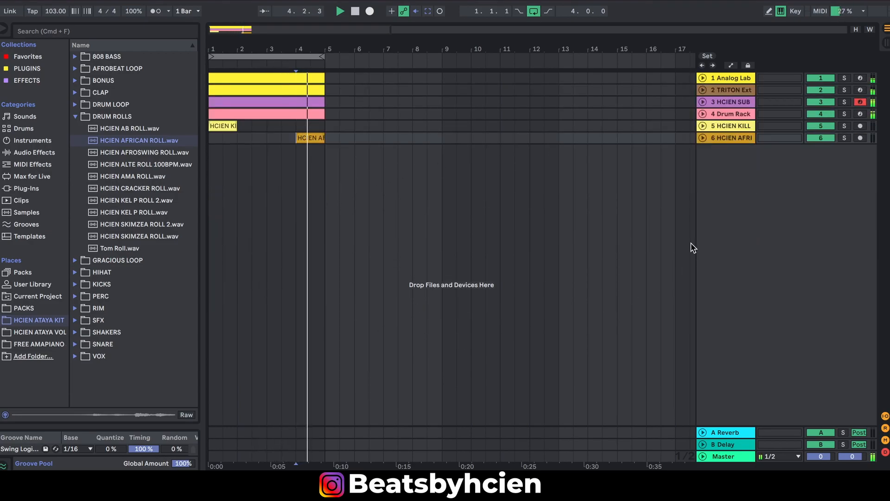
Step: Insert a new MIDI track below the African roll track and stop playback
{"action": "right_click", "coordinate": [715, 172]}
{"action": "left_click", "coordinate": [722, 177]}
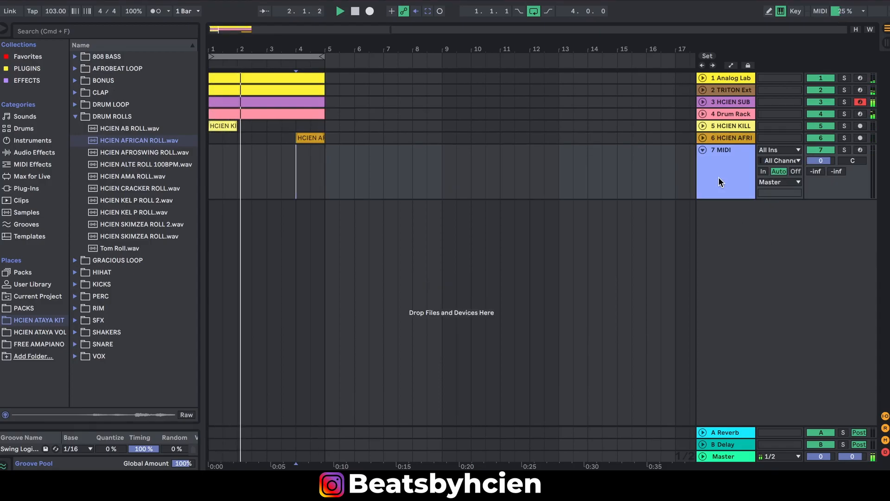
{"action": "left_click", "coordinate": [530, 194]}
{"action": "key", "text": "space"}
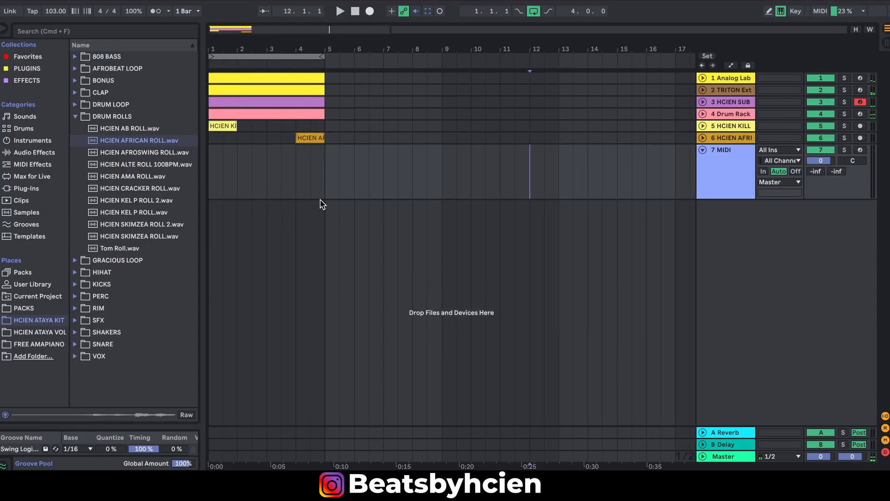